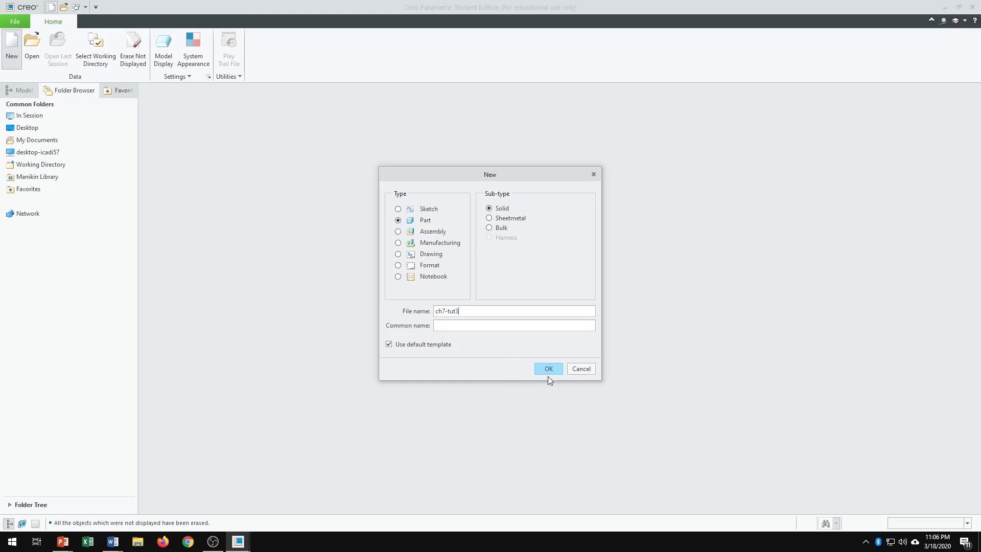
Create the solid part ch7-tut3 and start an Extrude sketch on the FRONT plane, with RIGHT as the right-hand reference.
left_click(551, 370)
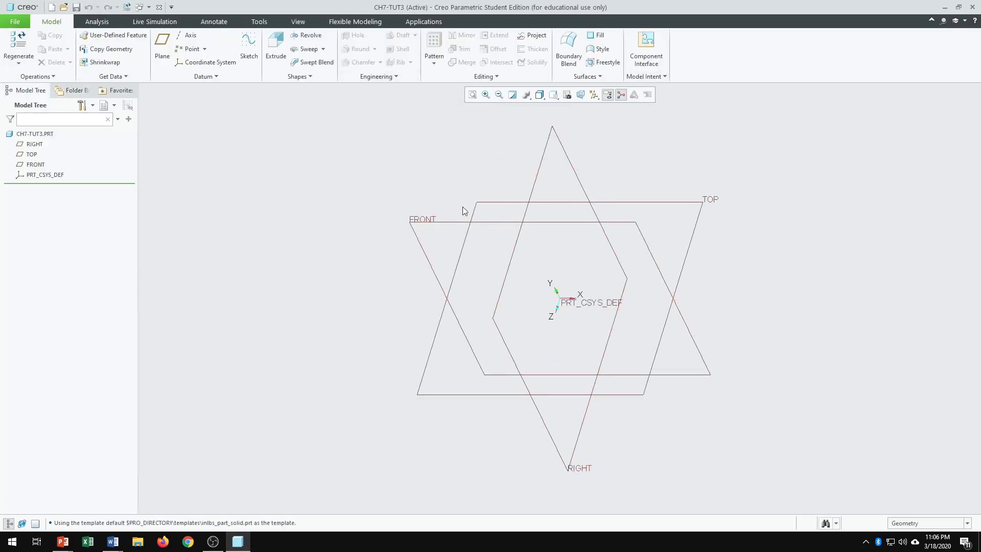
left_click(276, 47)
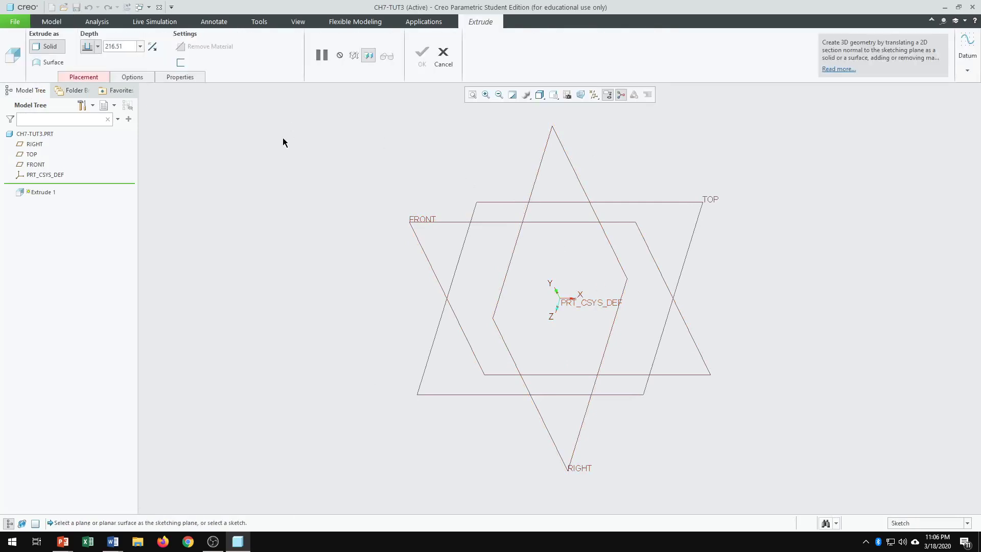
left_click(79, 78)
left_click(172, 110)
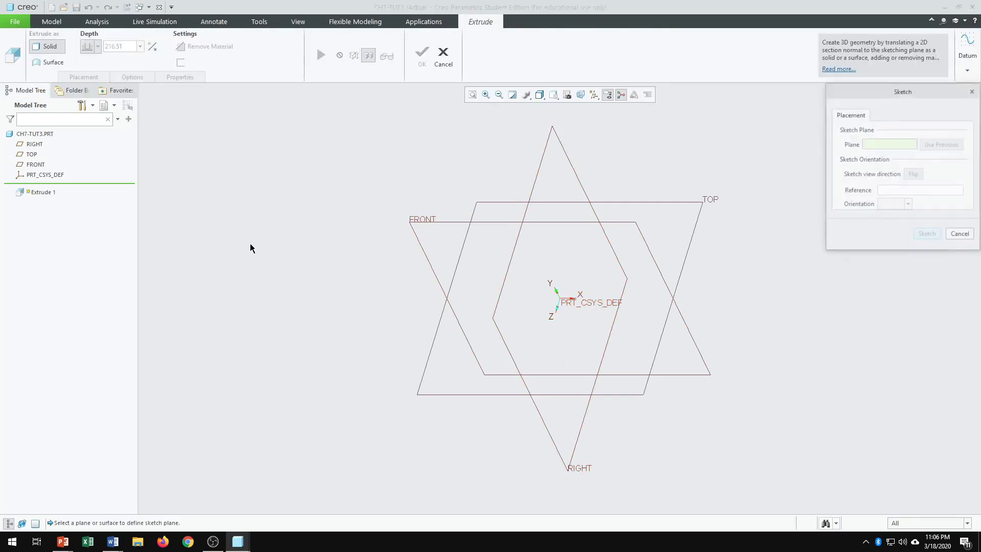
left_click(430, 218)
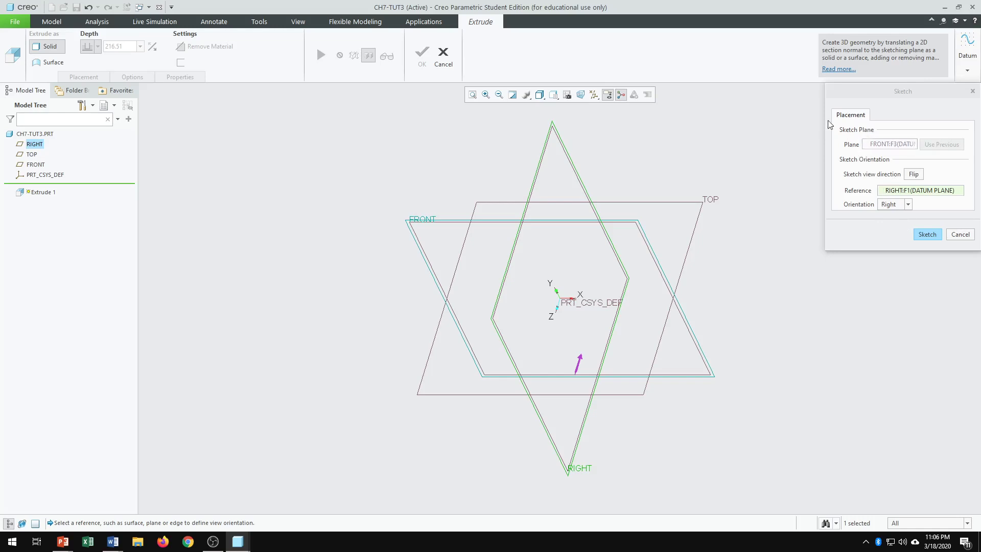
left_click(928, 233)
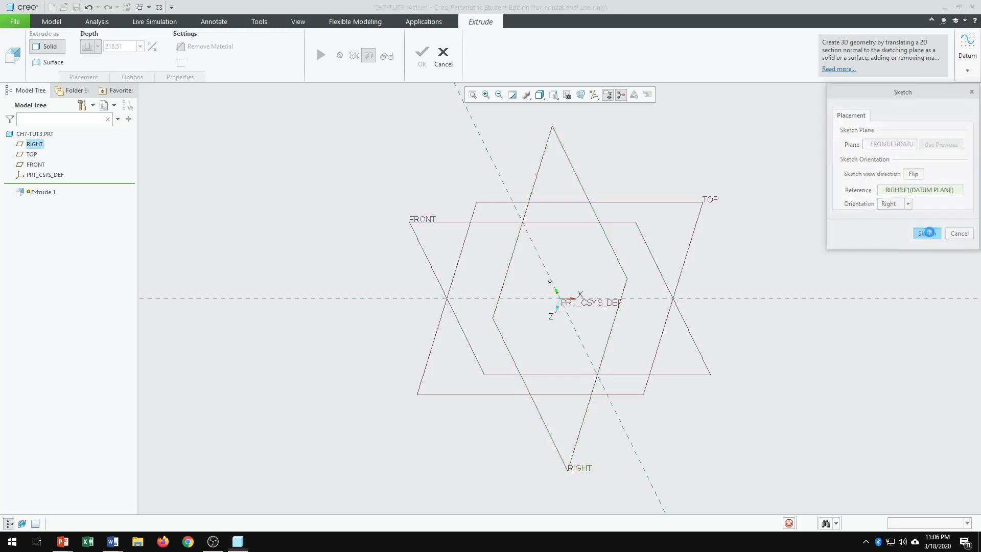
Orient the view parallel to the sketch plane, turn off all datum displays and hide the model tree.
left_click(582, 99)
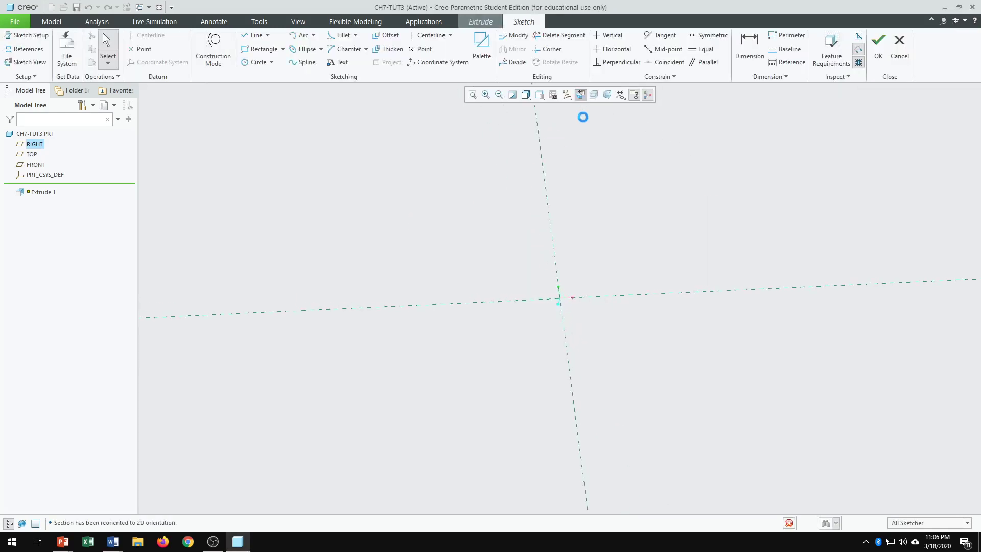
left_click(568, 95)
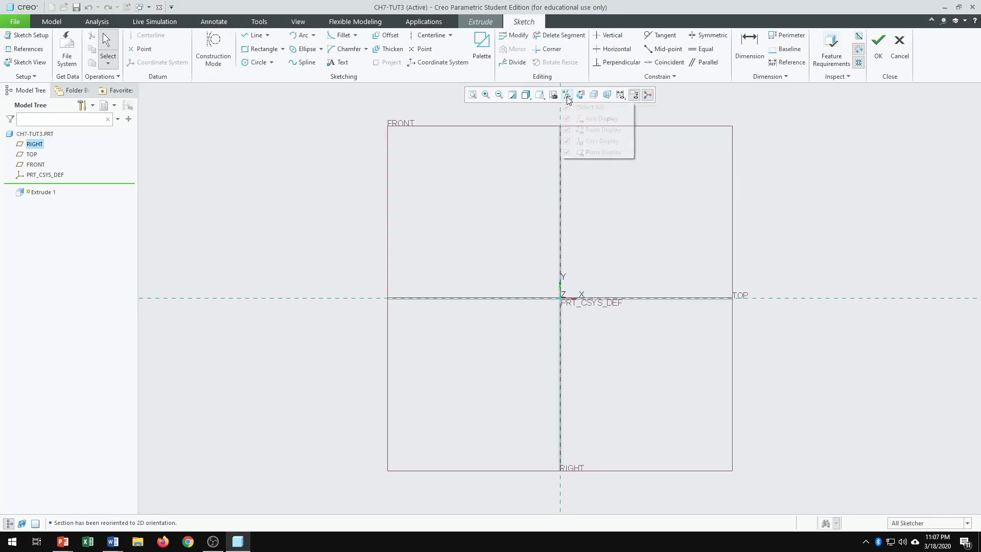
left_click(567, 108)
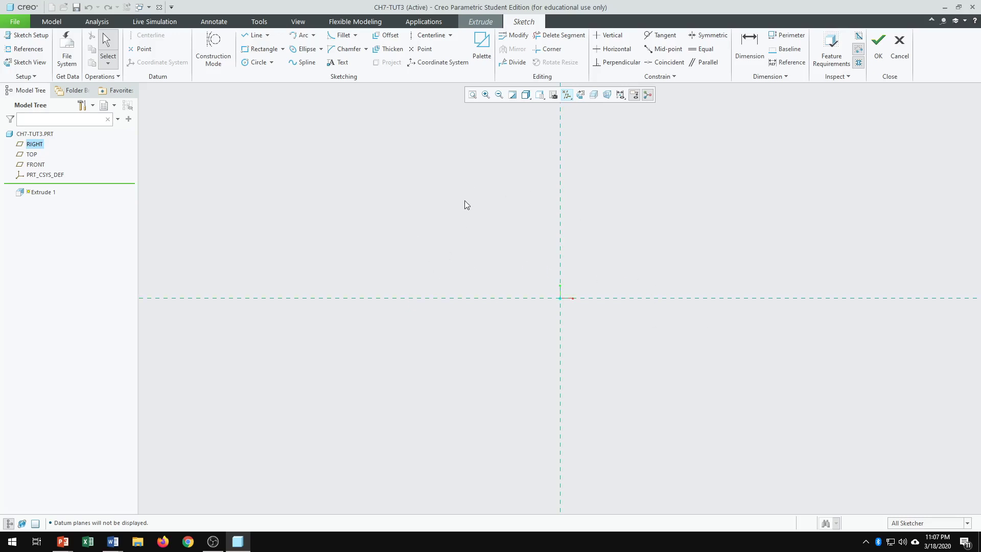
left_click(9, 523)
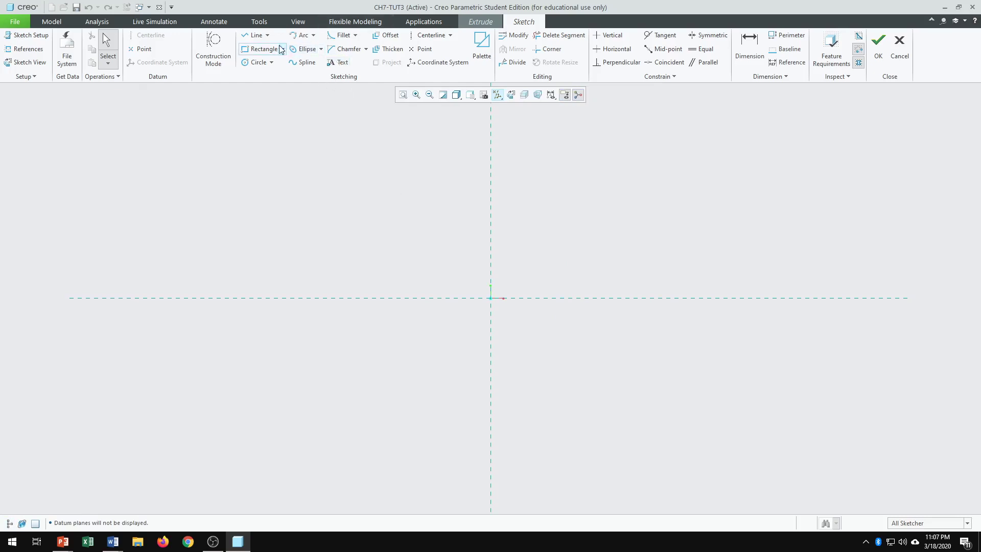
Sketch a rectangle about 505 wide and 96 high from the origin into the upper-right quadrant, placing its height dimension beside it.
left_click(262, 49)
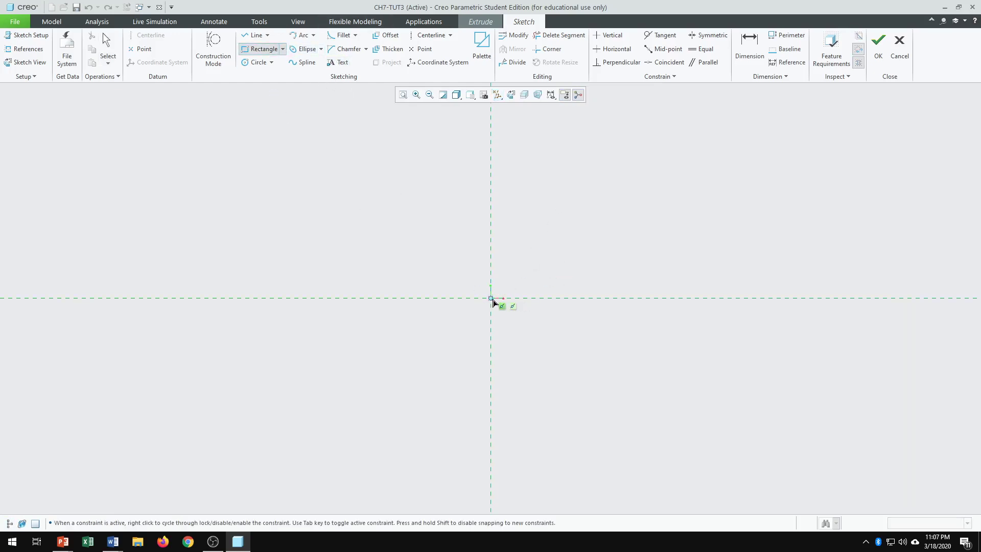
left_click(491, 299)
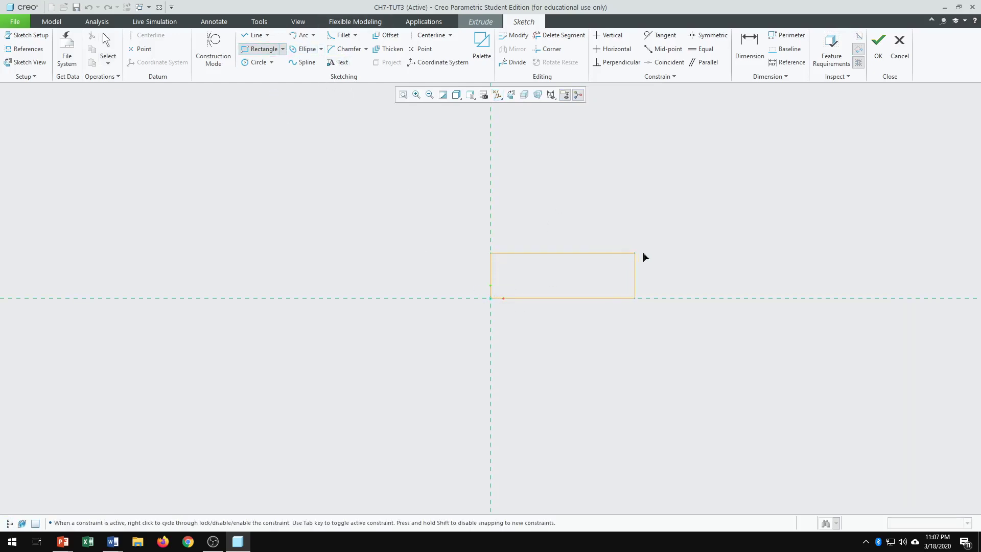
left_click(833, 235)
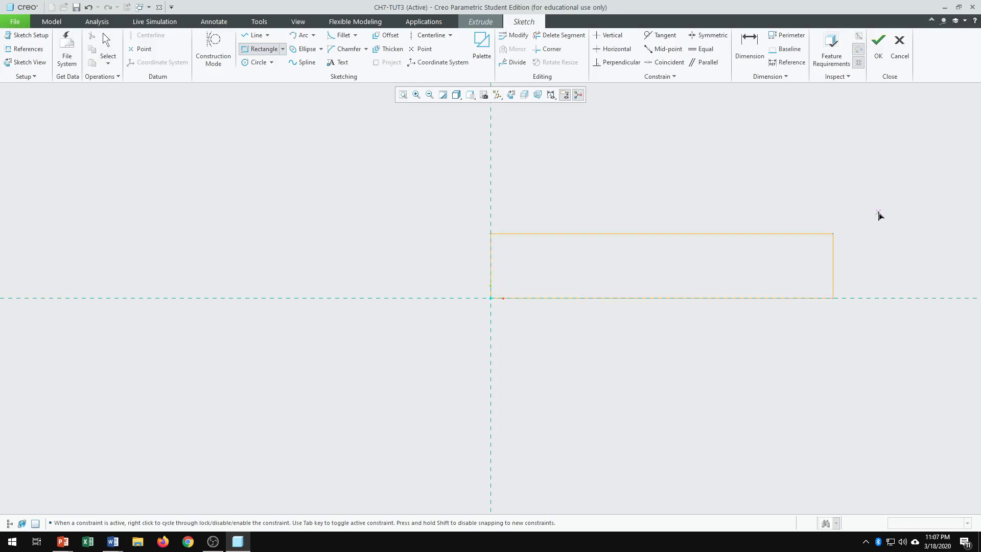
middle_click(861, 275)
left_click_drag(824, 275, 871, 269)
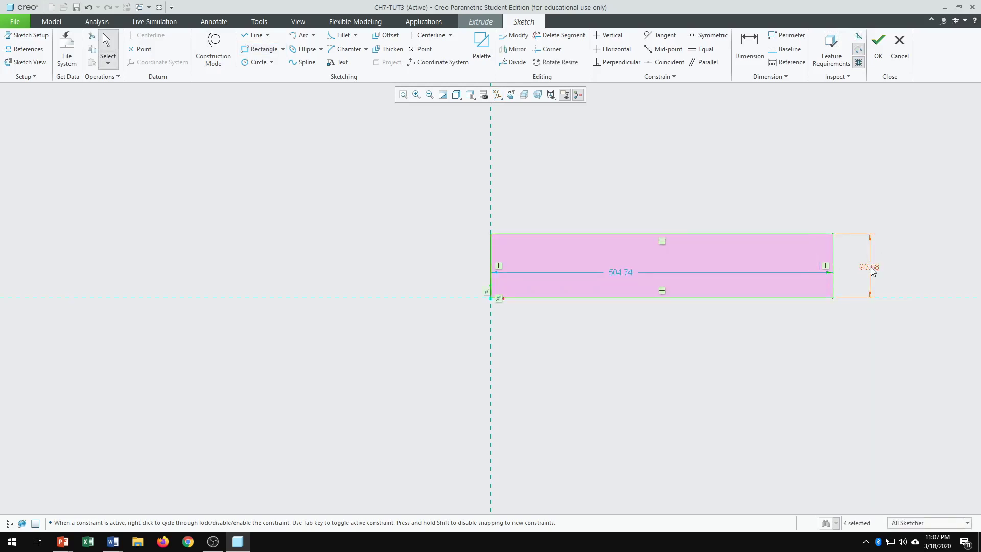
Set the rectangle's height to 5.5.
double_click(872, 268)
type("5.5")
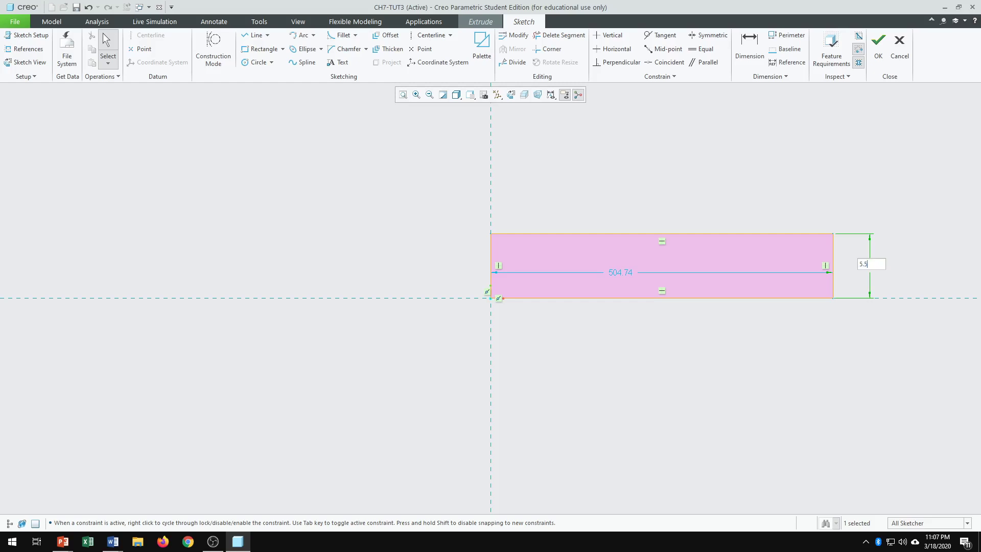
key("Return")
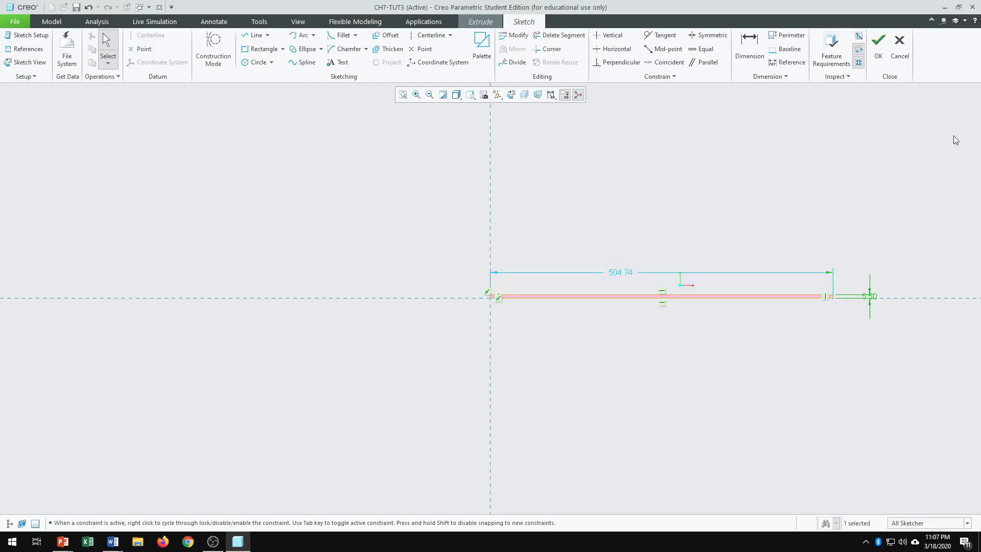
Set the rectangle's width to 140.
left_click(629, 275)
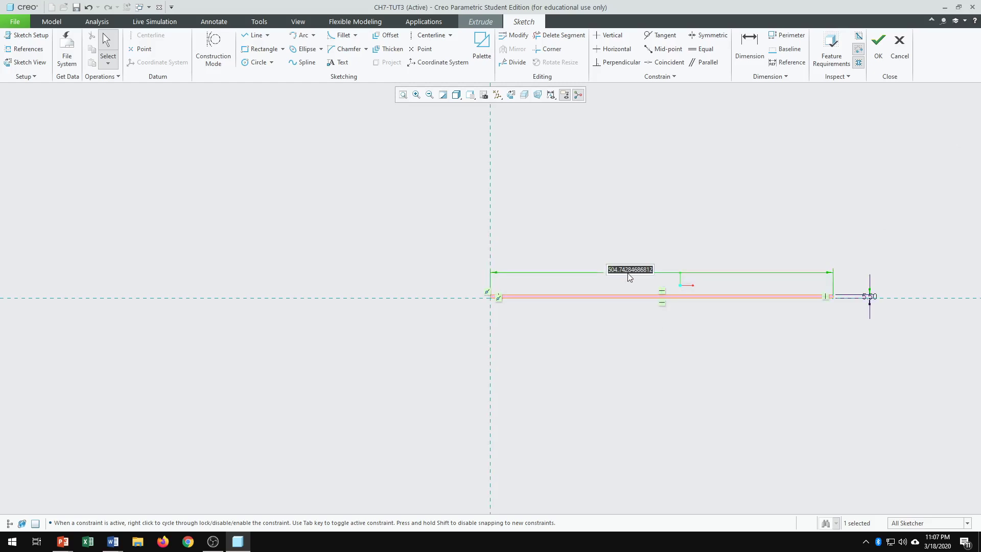
type("140")
key("Return")
scroll(550, 311, "down", 6)
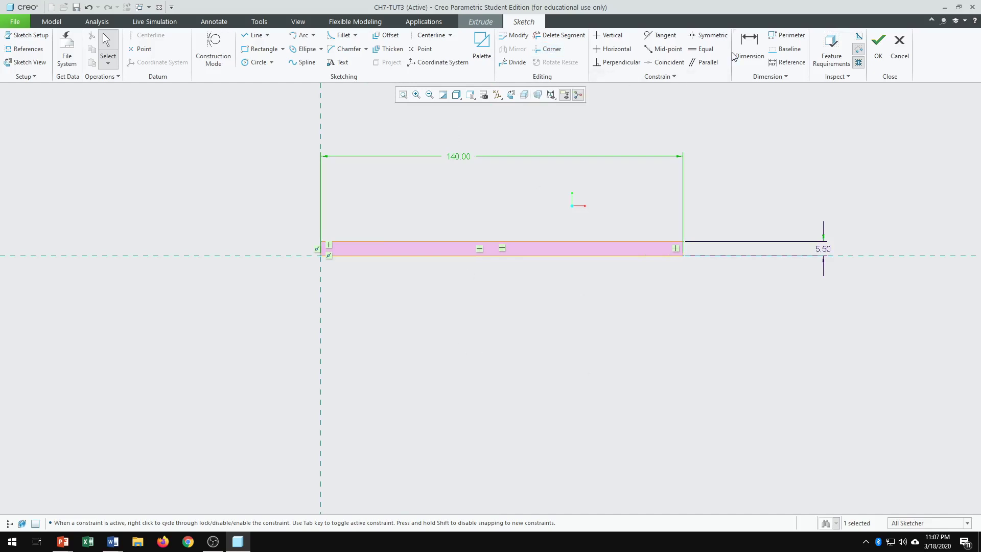
Dimension the rectangle's width below it, delete the conflicting original width dimension, and set the new one to 240.
left_click(750, 45)
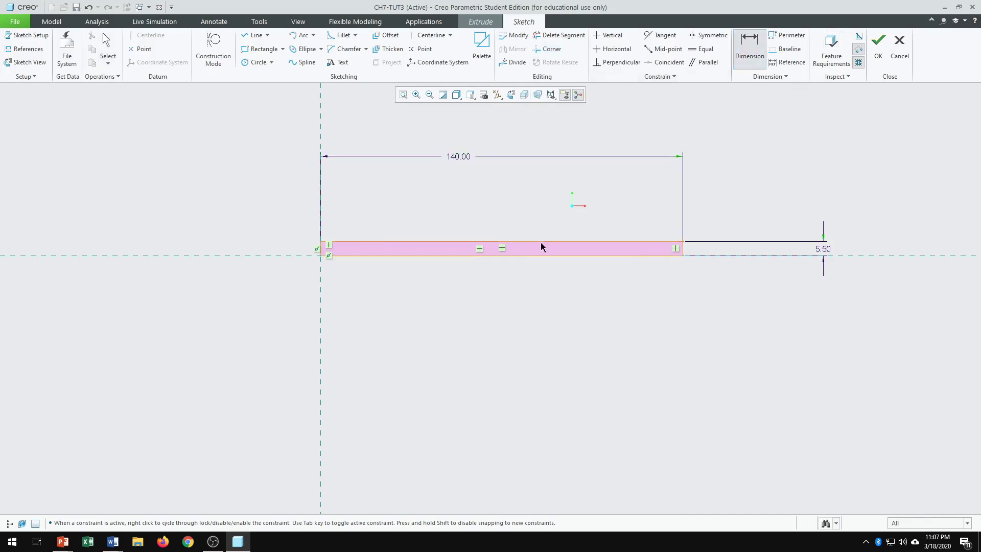
middle_click(482, 282)
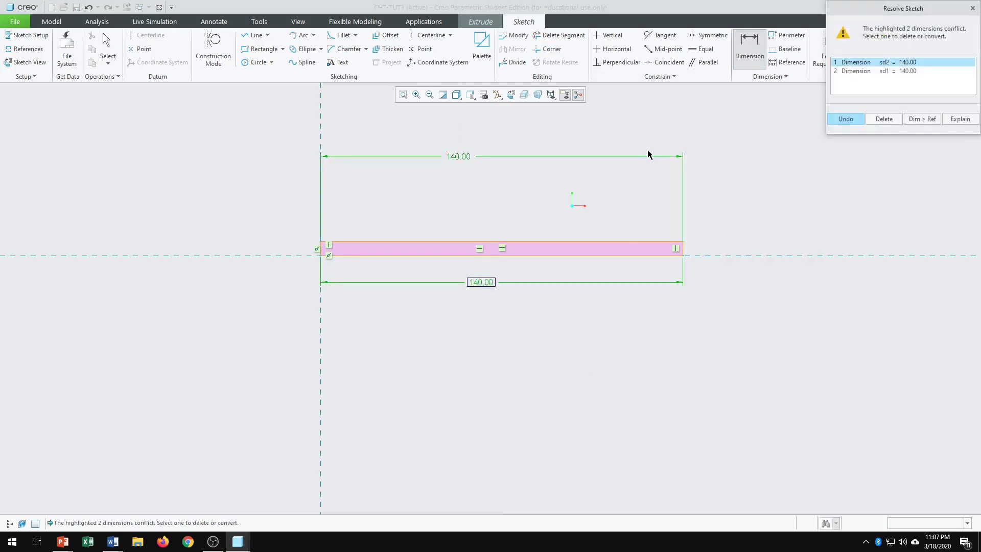
left_click(892, 71)
left_click(884, 120)
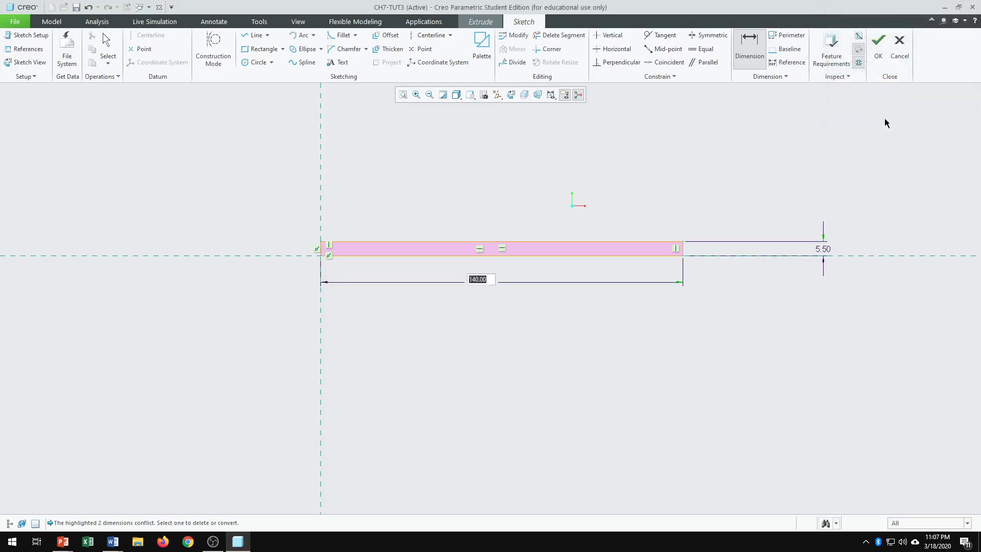
type("240")
key("Return")
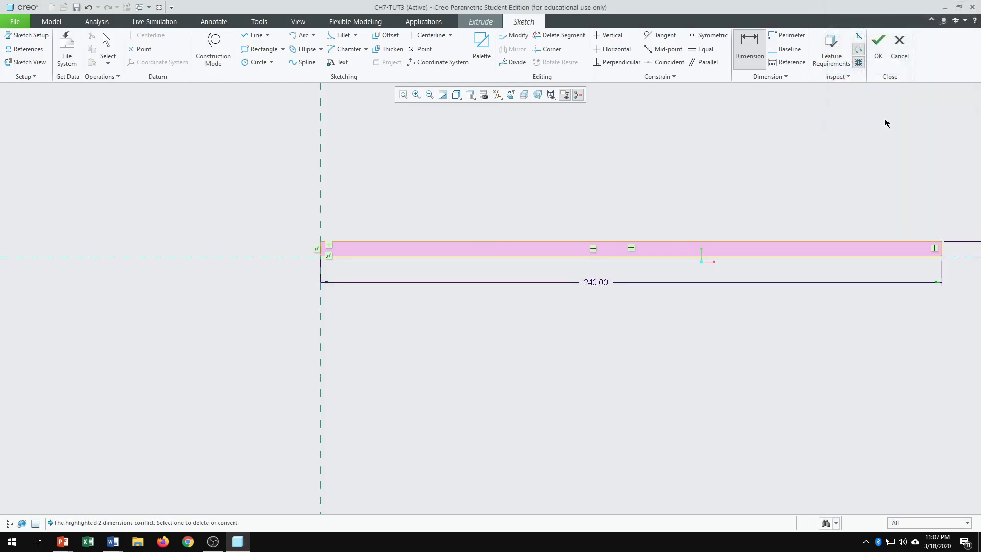
Move the height dimension closer to the rectangle and finish the sketch.
scroll(410, 295, "up", 3)
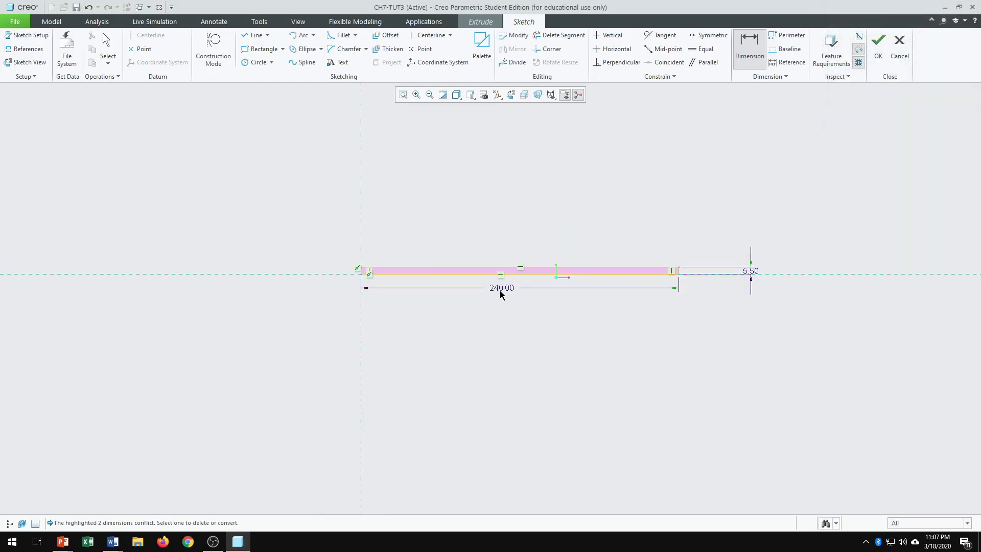
scroll(501, 293, "down", 3)
scroll(617, 313, "up", 2)
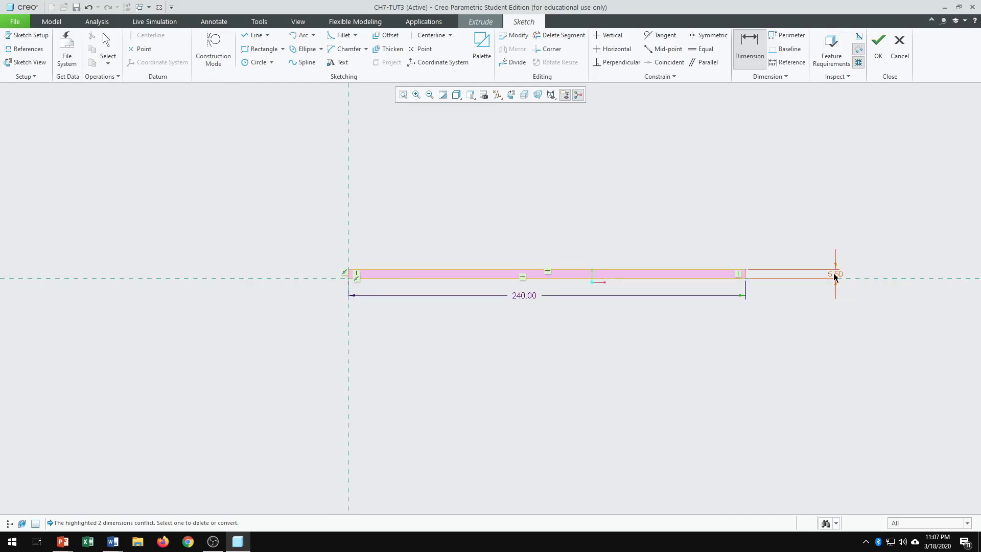
middle_click(818, 309)
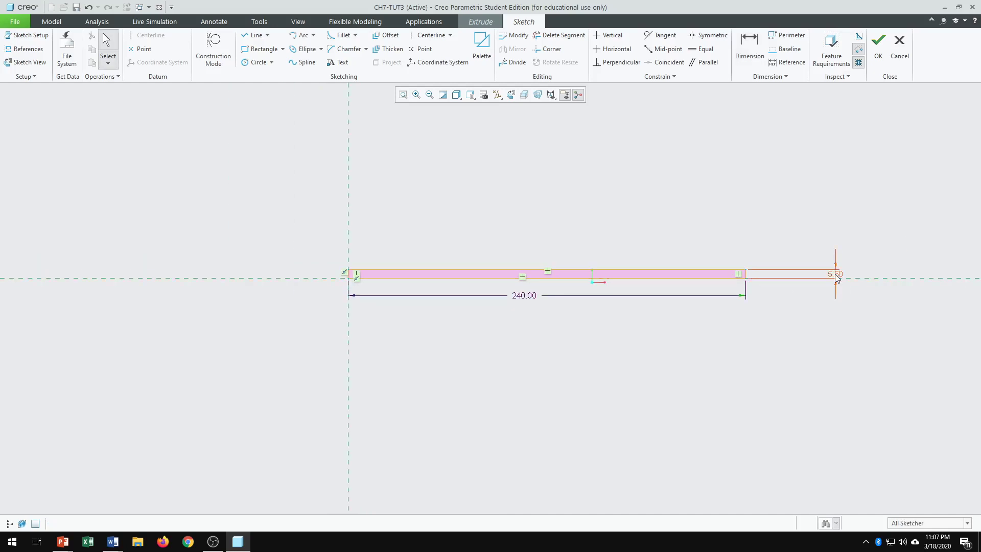
left_click_drag(835, 274, 790, 250)
left_click(878, 51)
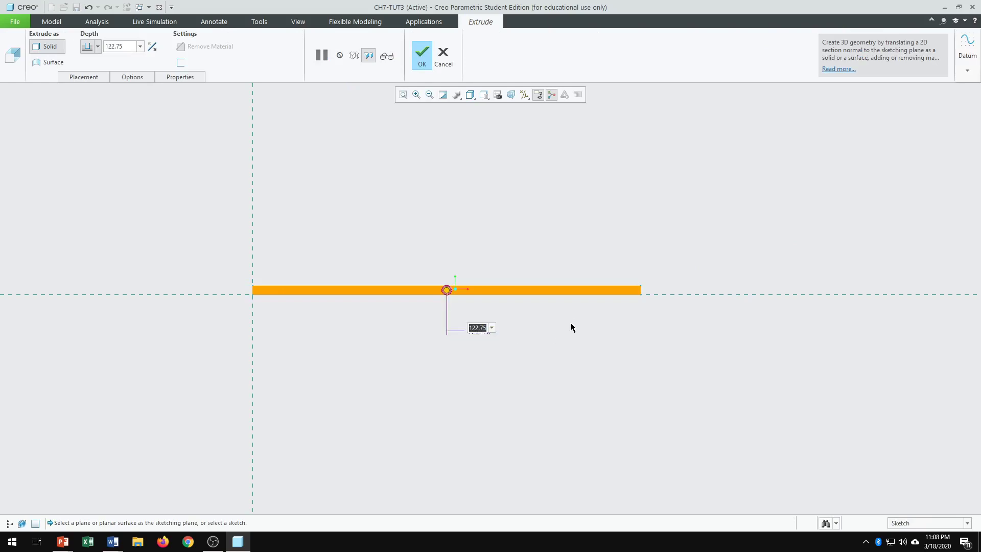
Set the extrusion depth to 1500 and flip the extrusion to the opposite side of the sketch plane.
type("1500")
key("Return")
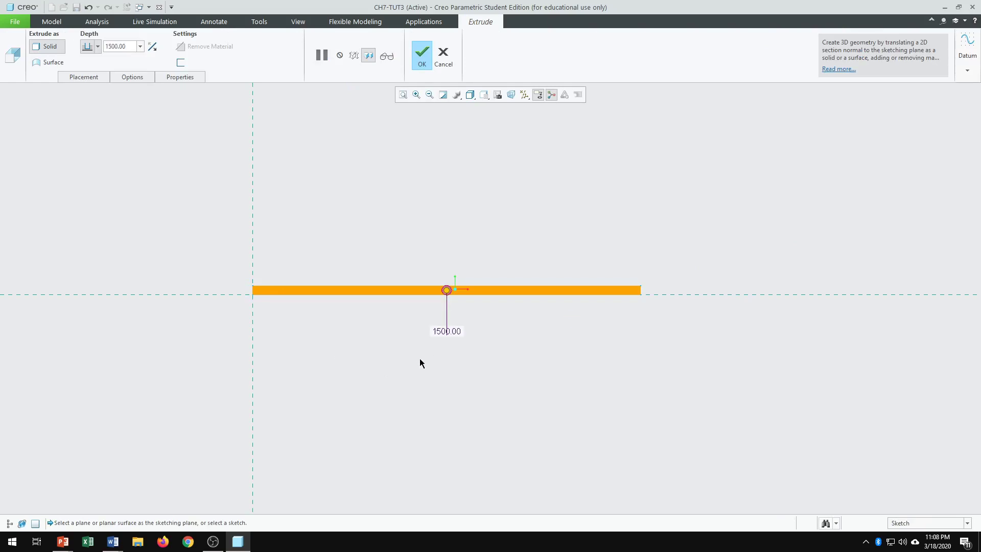
middle_click_drag(419, 358, 492, 369)
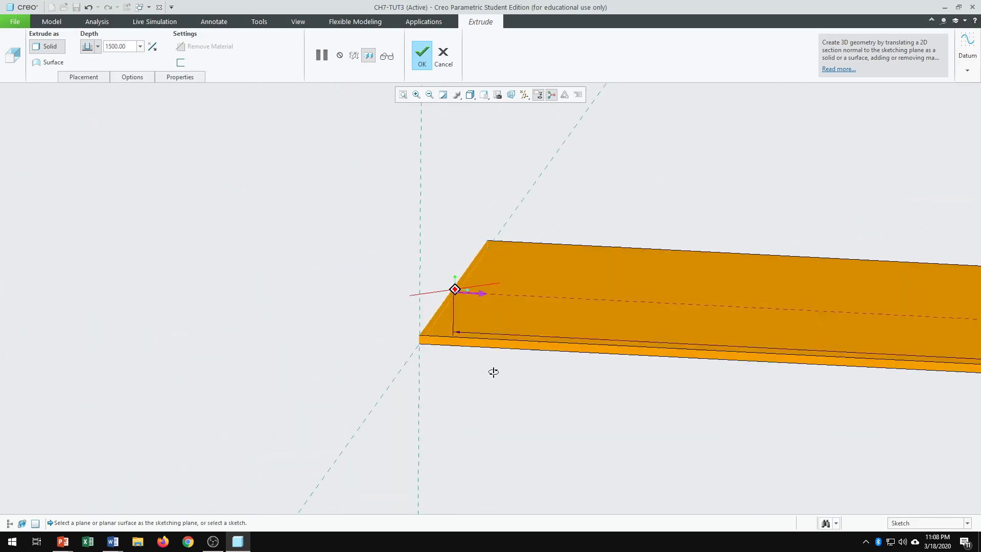
scroll(507, 309, "down", 2)
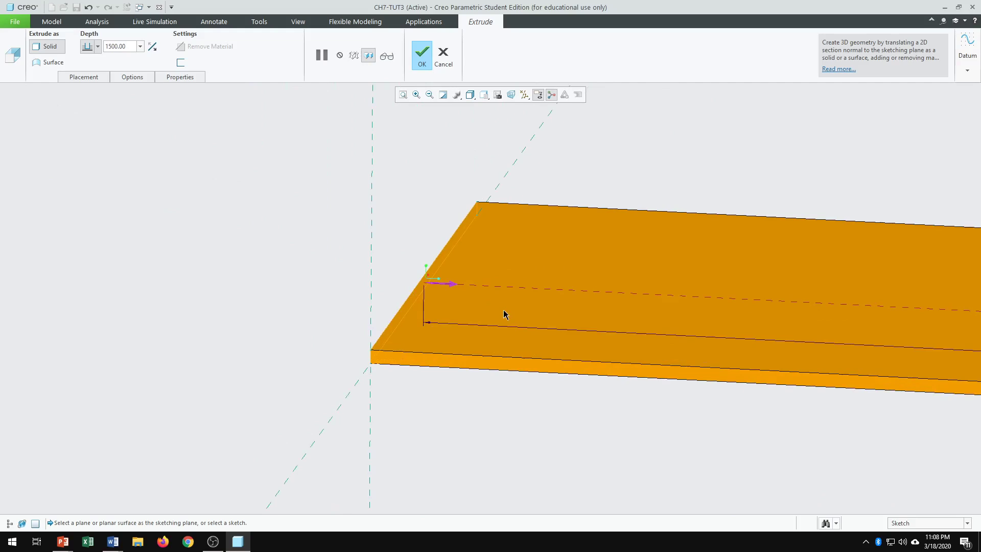
left_click(454, 288)
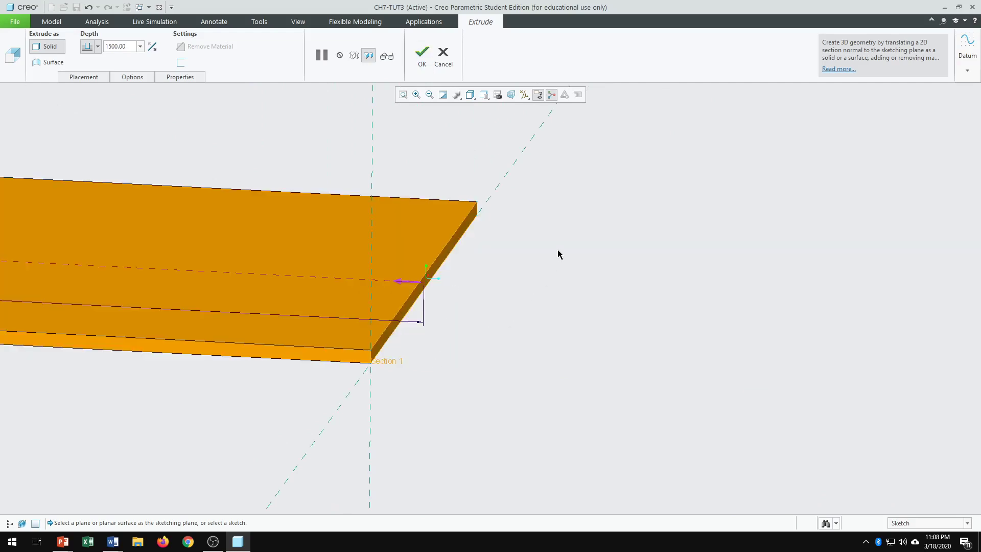
Examine the extruded plate's preview, its starting edge and its direction from the sketch plane from several angles.
middle_click_drag(560, 251, 481, 279)
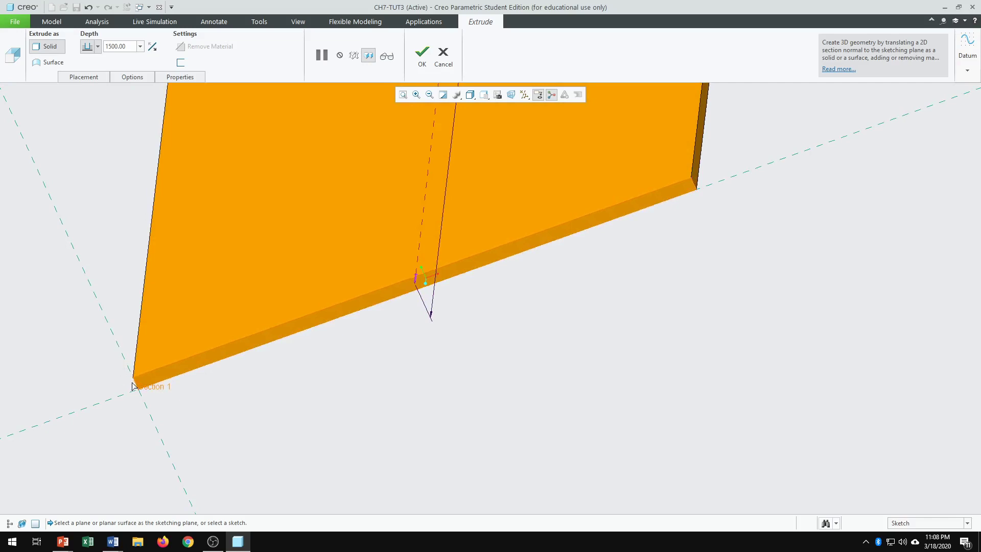
middle_click_drag(693, 178, 571, 380)
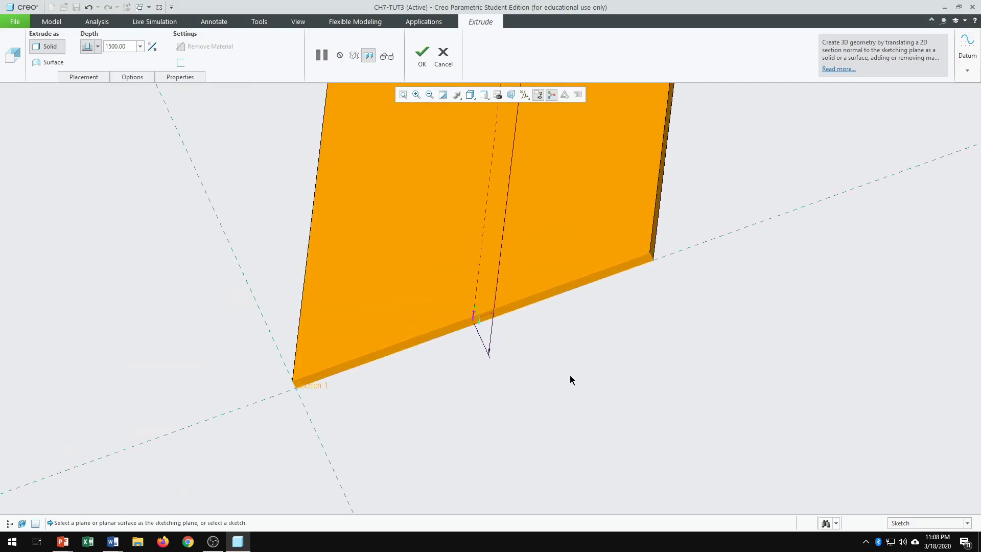
scroll(467, 347, "up", 4)
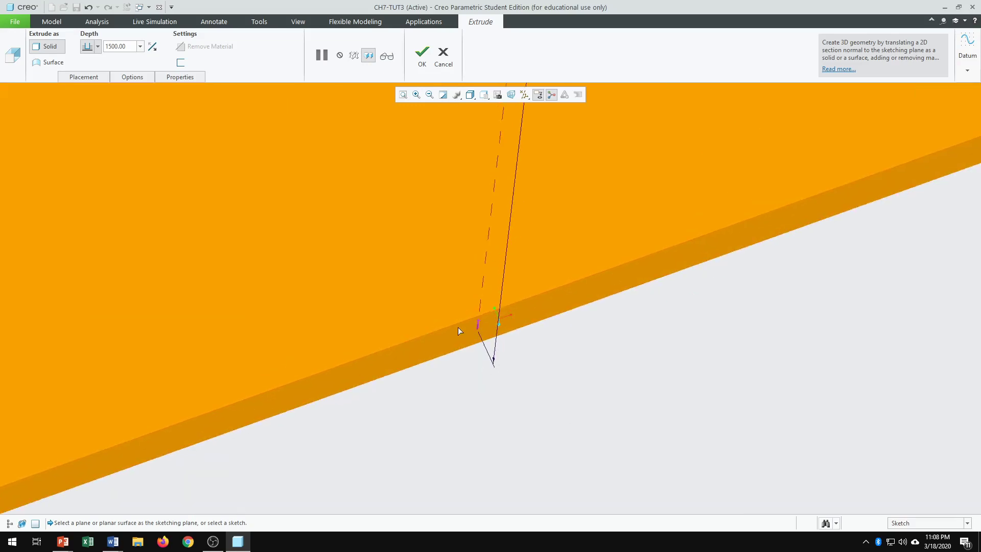
scroll(511, 276, "down", 5)
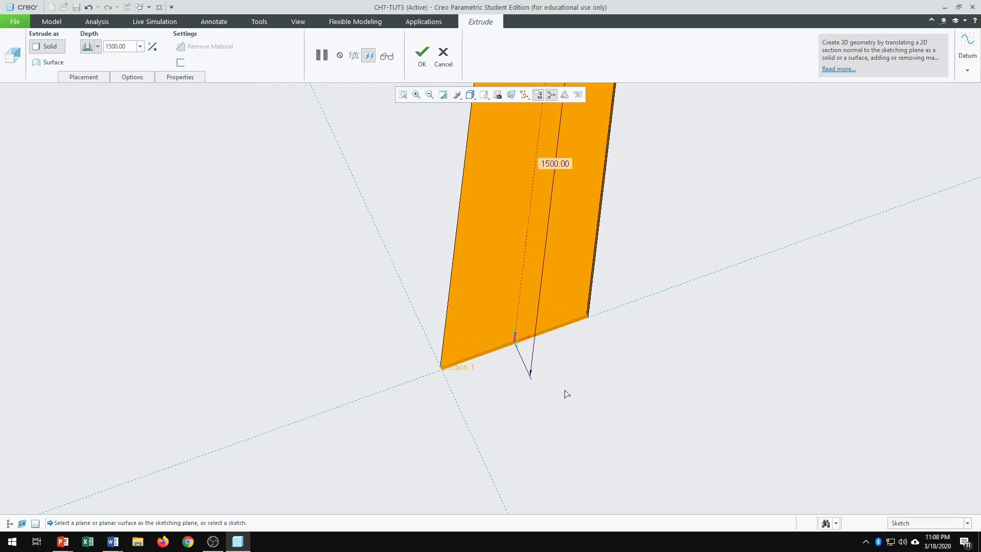
middle_click_drag(565, 390, 595, 363)
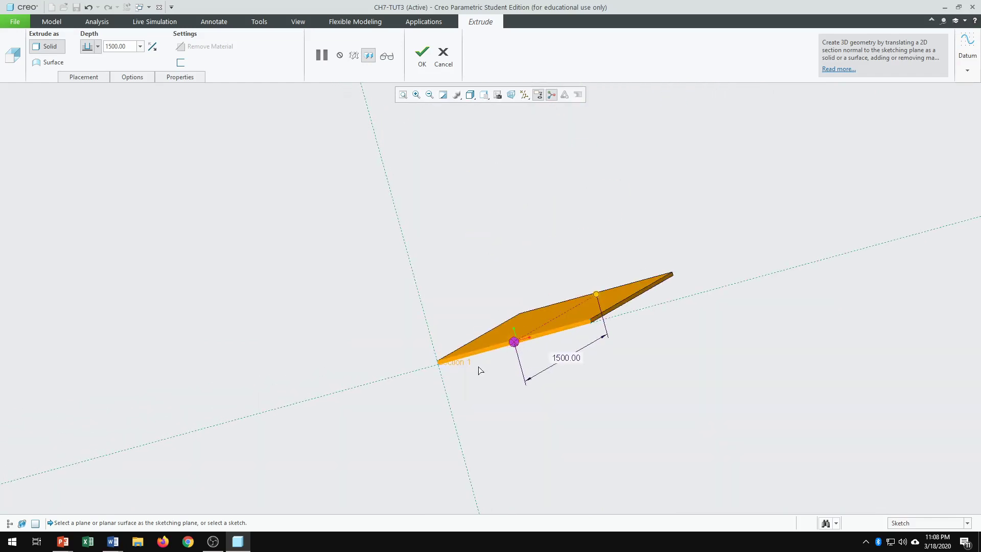
scroll(435, 359, "up", 1)
scroll(519, 372, "down", 2)
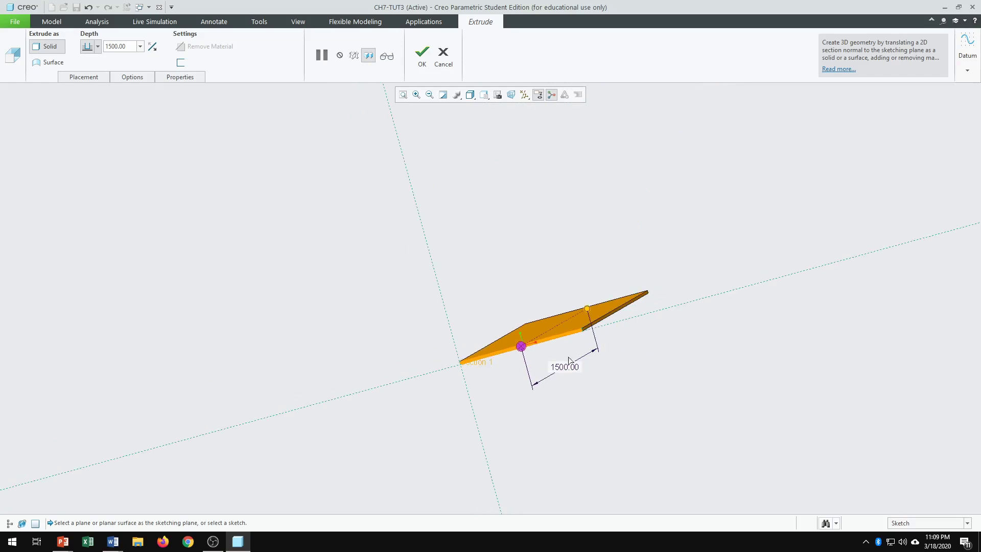
Check the plate's starting edge against the sketch plane and accept the extrusion.
middle_click_drag(615, 375, 529, 344)
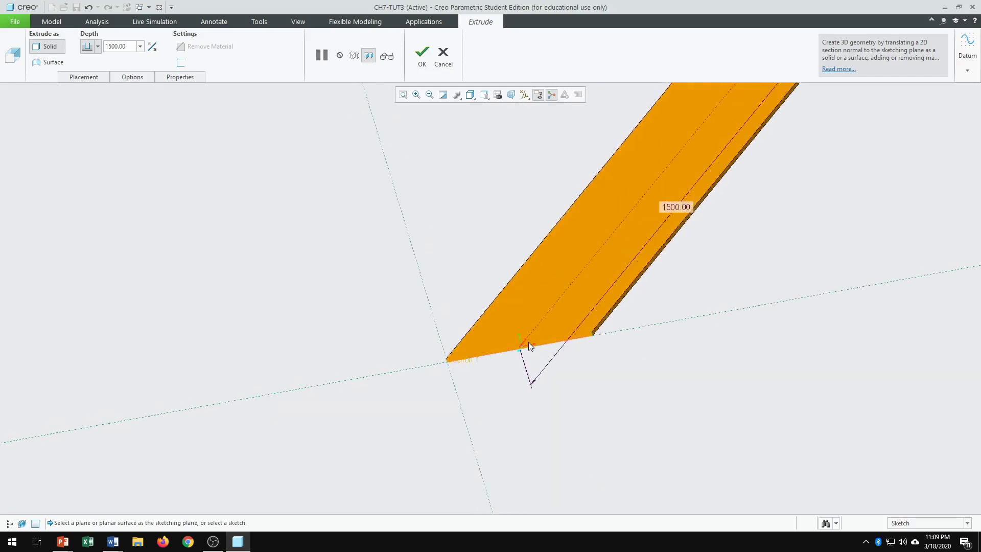
scroll(524, 343, "up", 2)
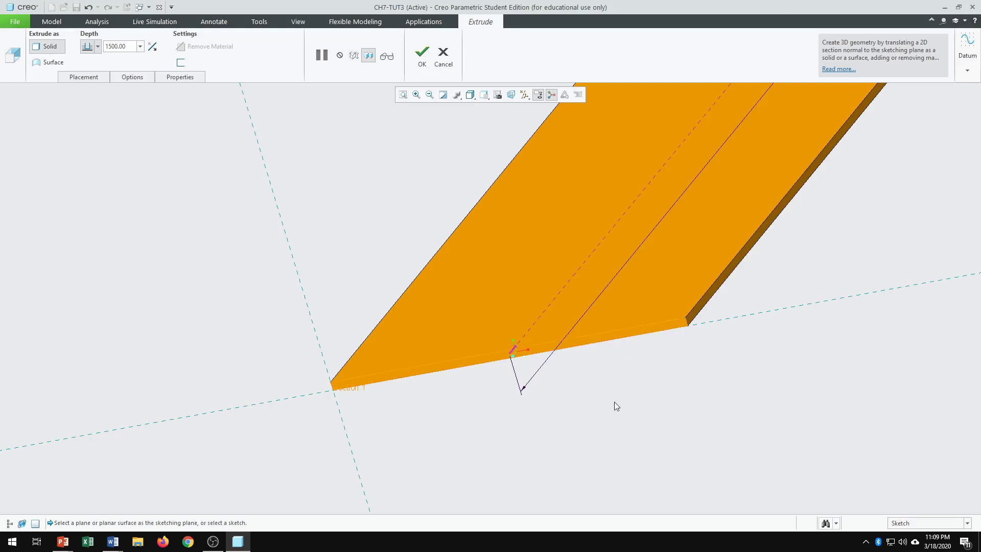
scroll(568, 402, "down", 2)
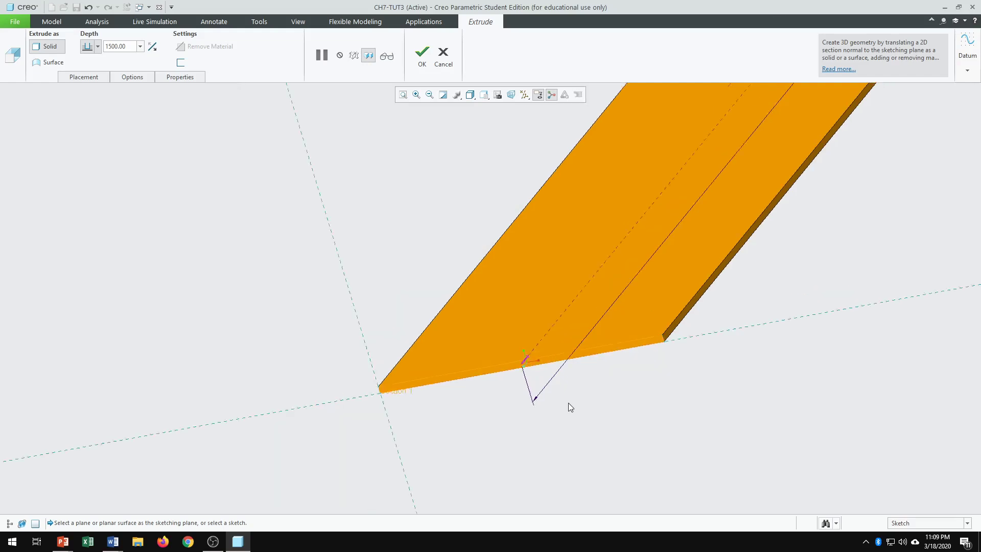
left_click(419, 57)
Examine the finished plate in the TOP and FRONT views and from angles showing its front end face.
scroll(486, 394, "down", 3)
middle_click_drag(654, 446, 628, 452)
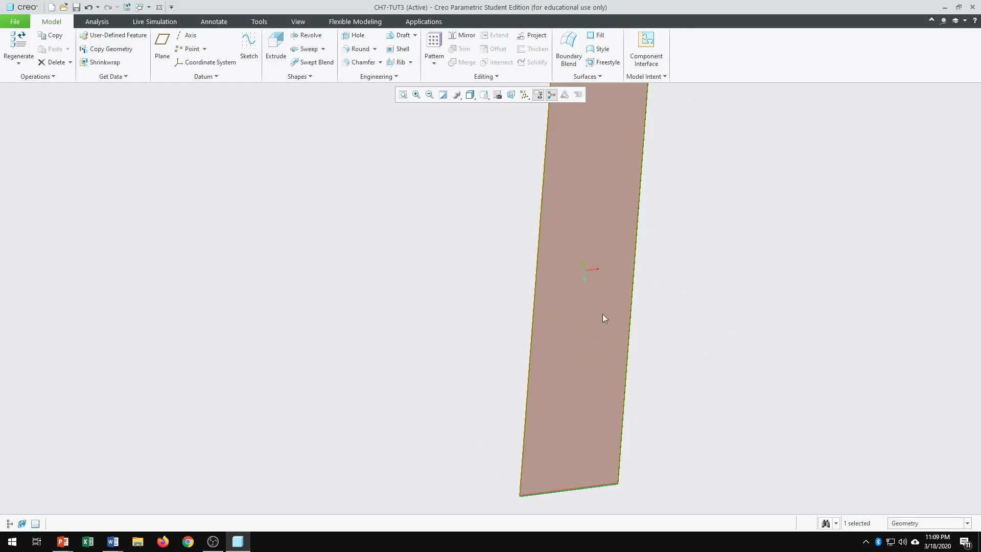
left_click(484, 95)
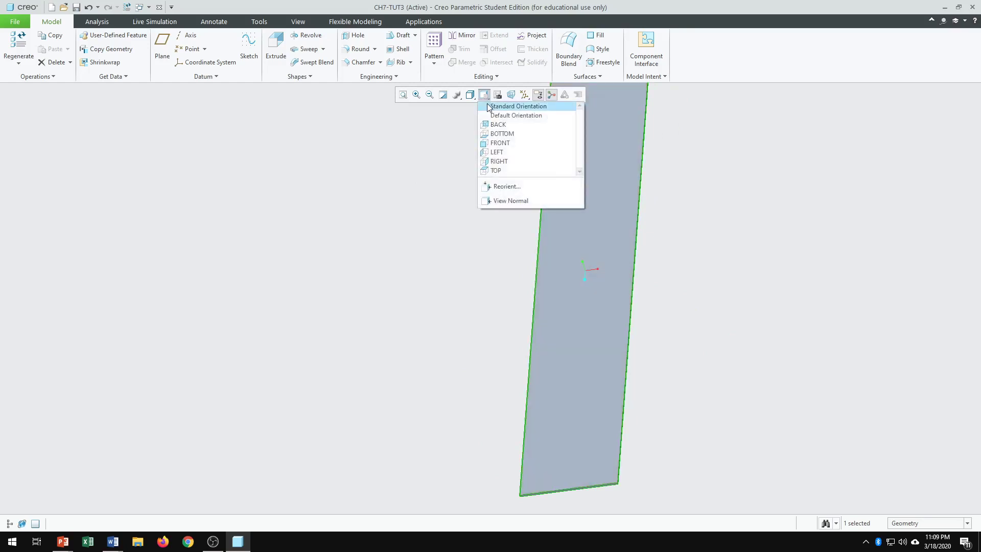
left_click(499, 171)
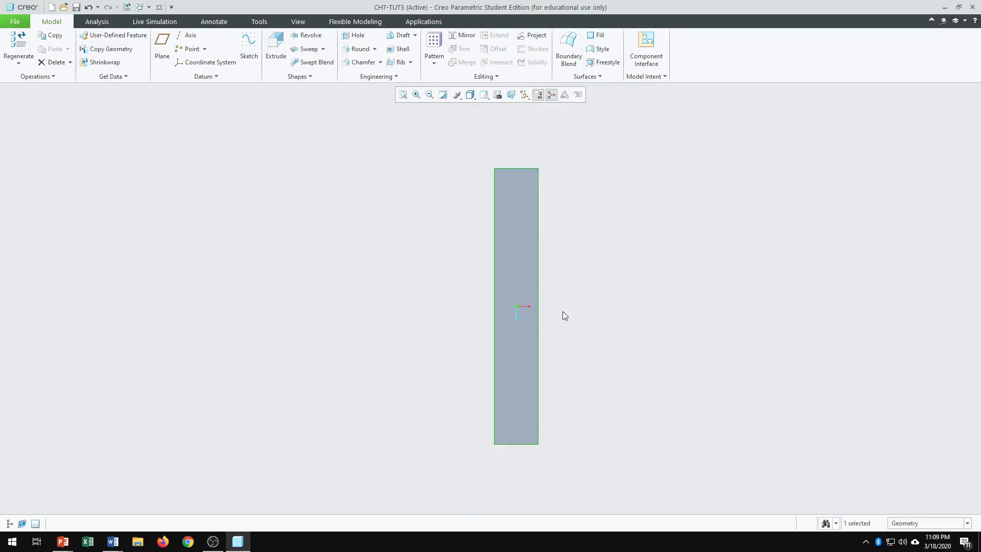
middle_click_drag(588, 366, 521, 385)
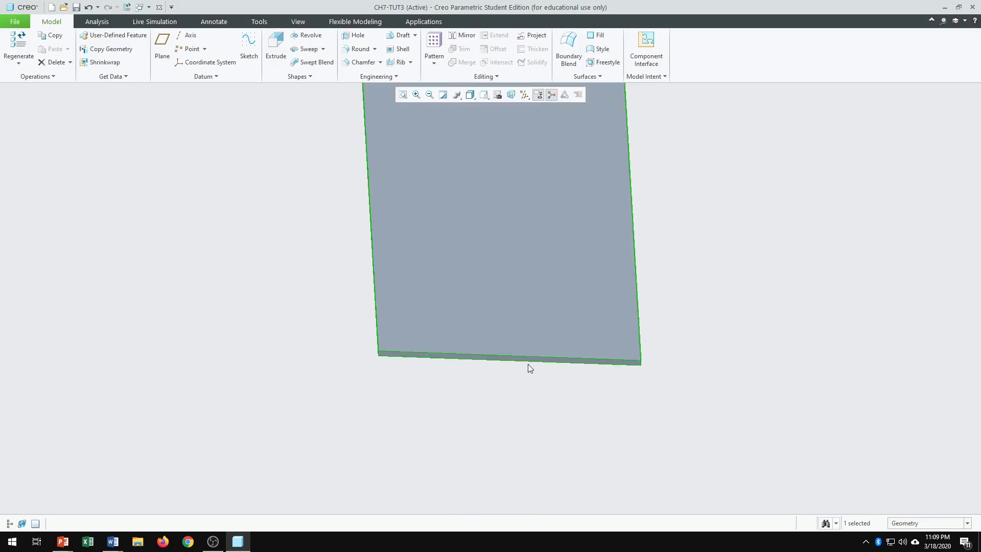
left_click(485, 96)
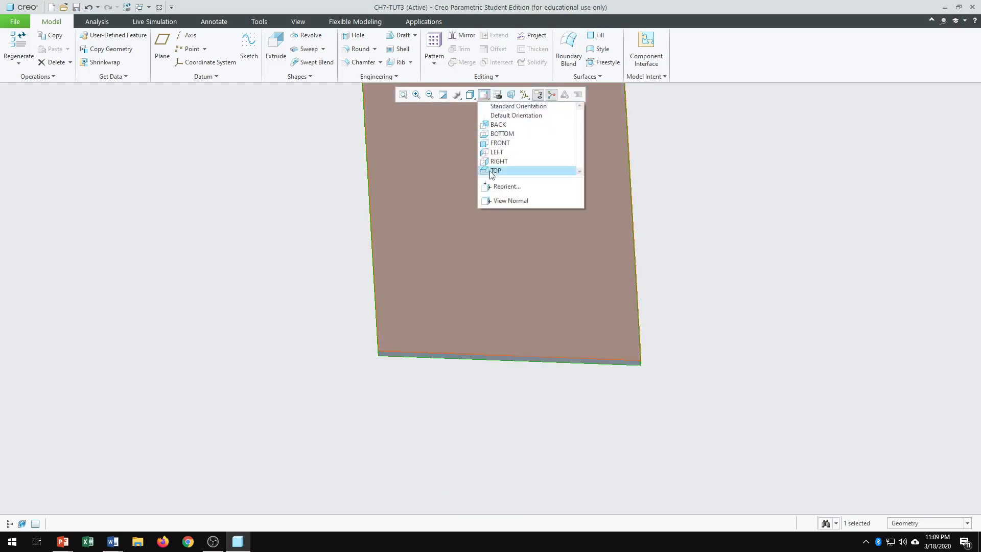
left_click(502, 144)
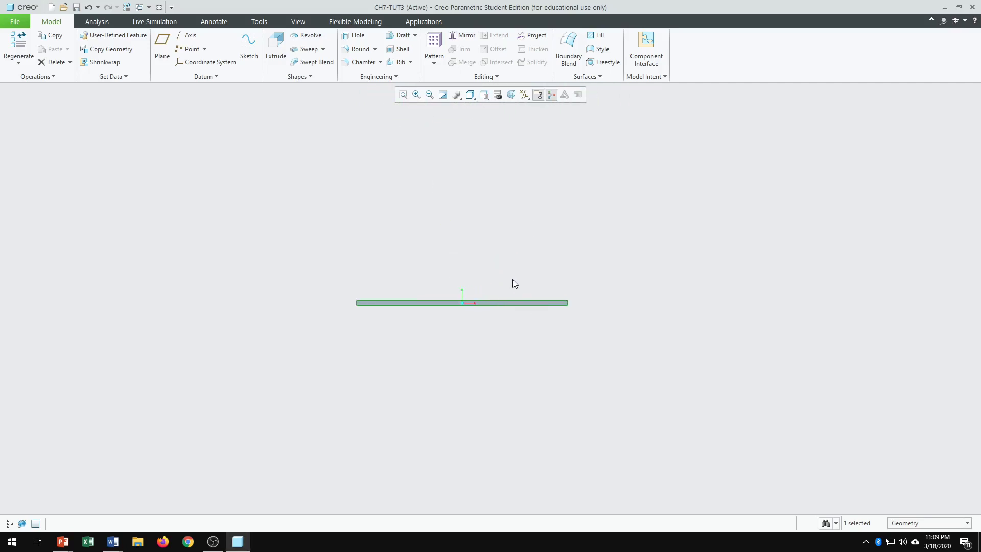
middle_click_drag(513, 279, 503, 282)
scroll(376, 322, "down", 4)
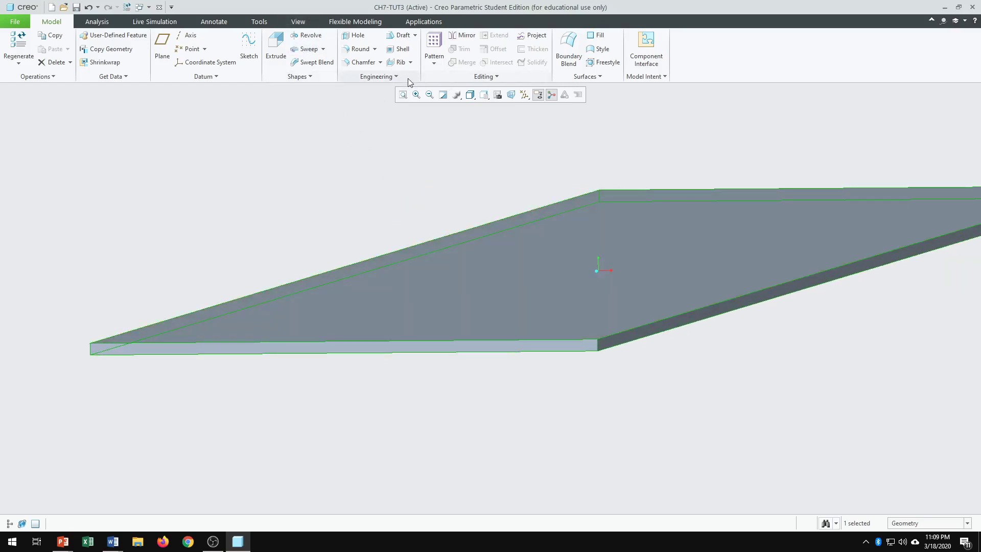
Apply the red appearance to the plate's thin front end face.
left_click(302, 25)
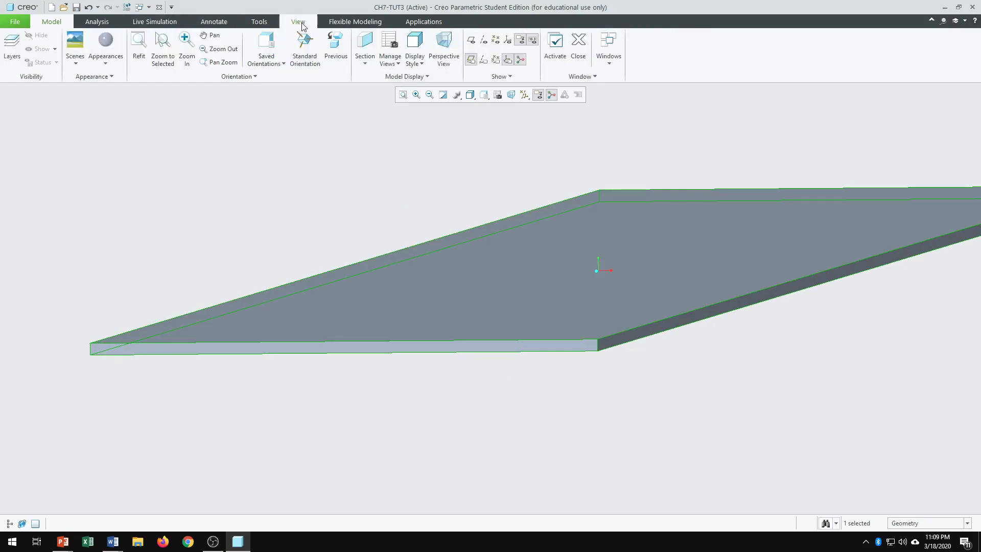
left_click(107, 58)
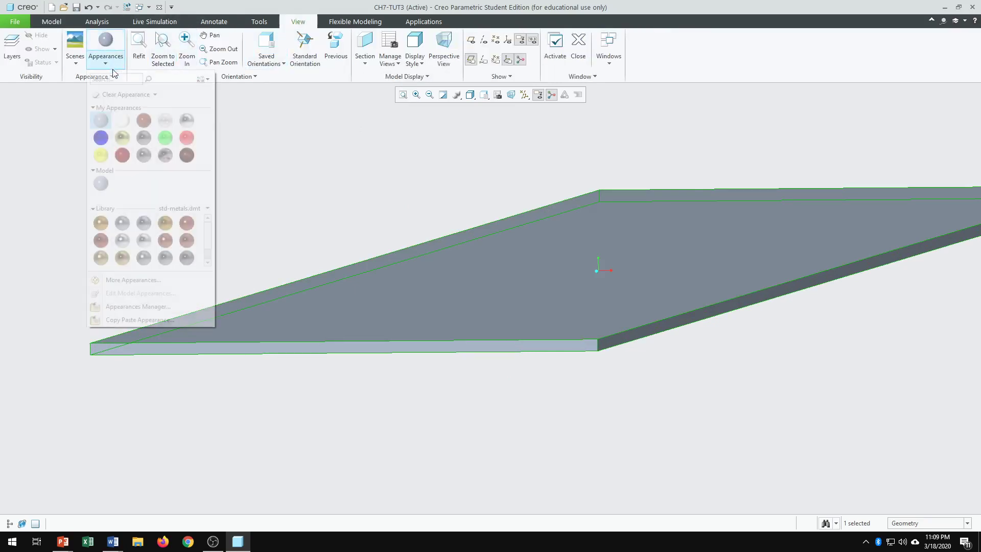
left_click(187, 138)
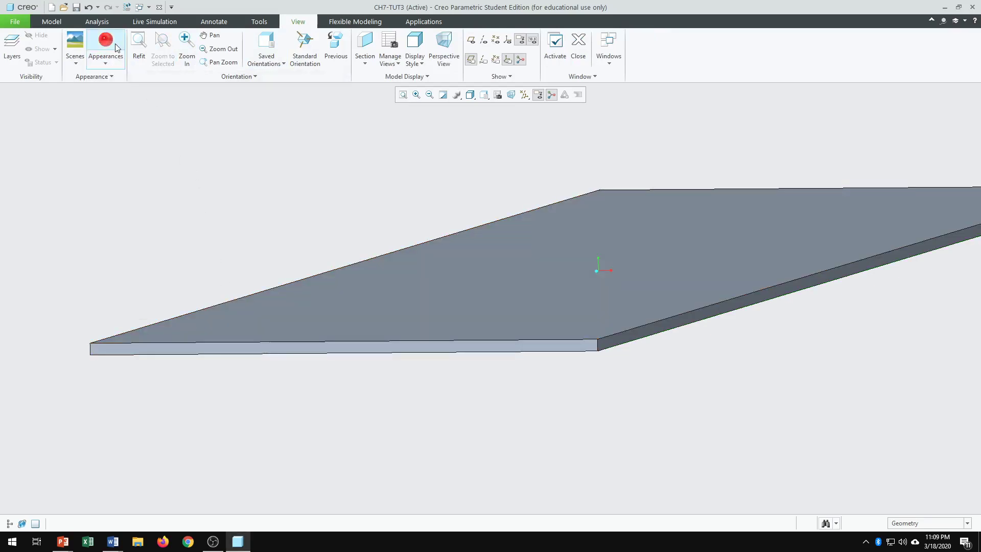
left_click(108, 45)
left_click(297, 352)
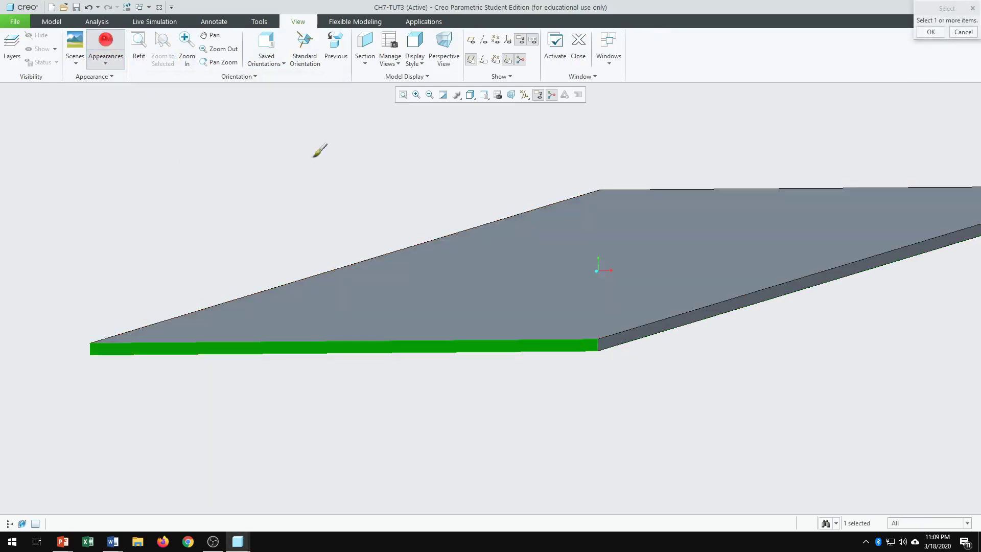
left_click(931, 31)
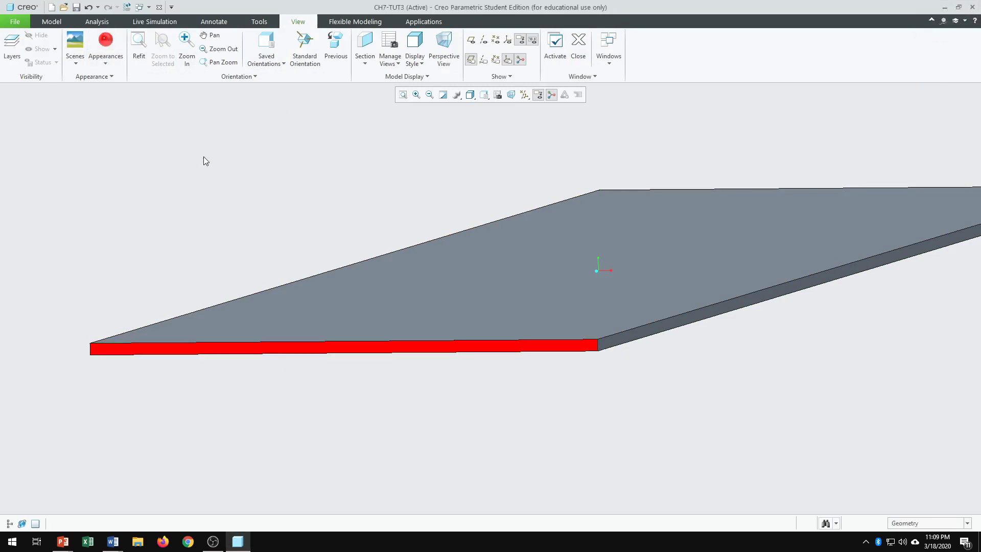
Apply the yellow appearance to the plate's large top face.
left_click(110, 68)
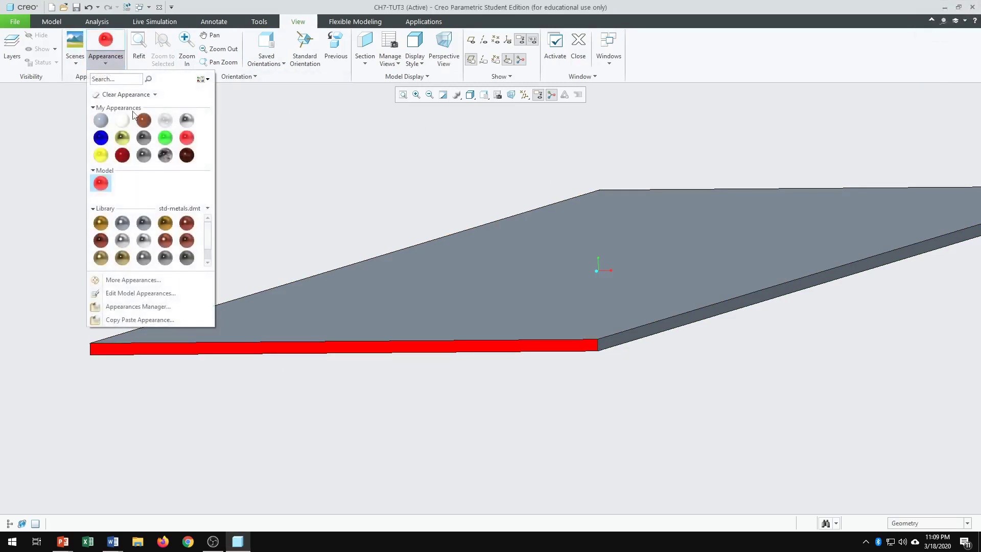
left_click(103, 156)
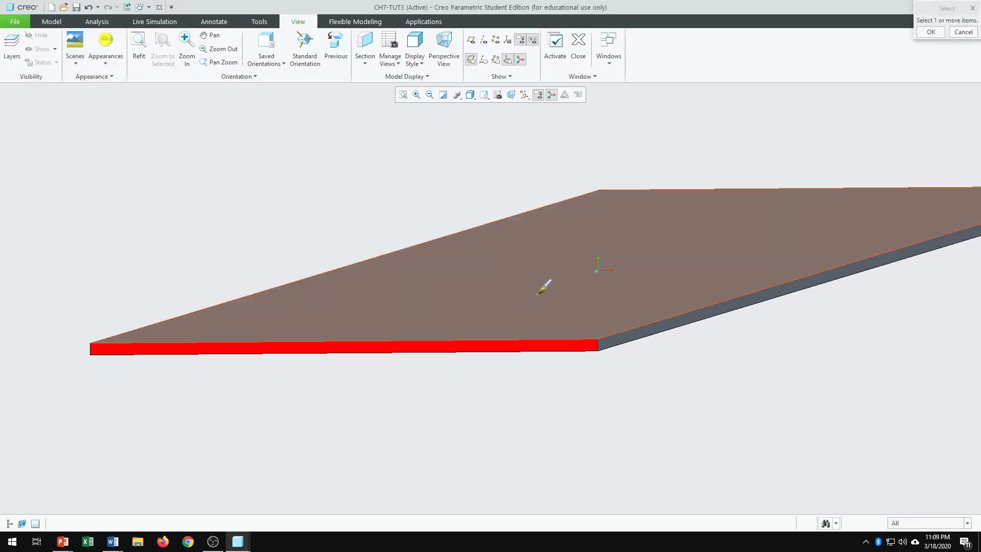
left_click(534, 295)
left_click(931, 32)
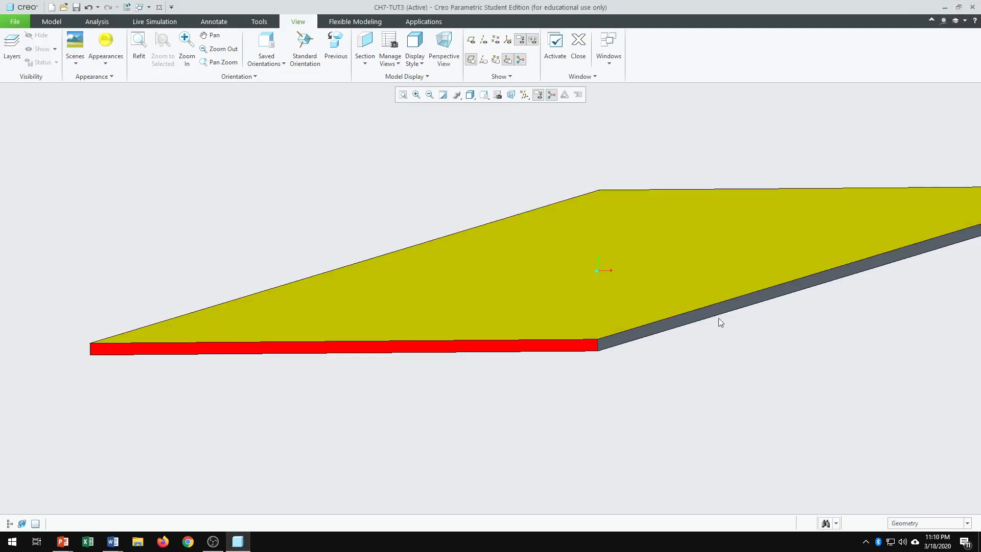
scroll(568, 391, "up", 3)
middle_click_drag(569, 391, 527, 383)
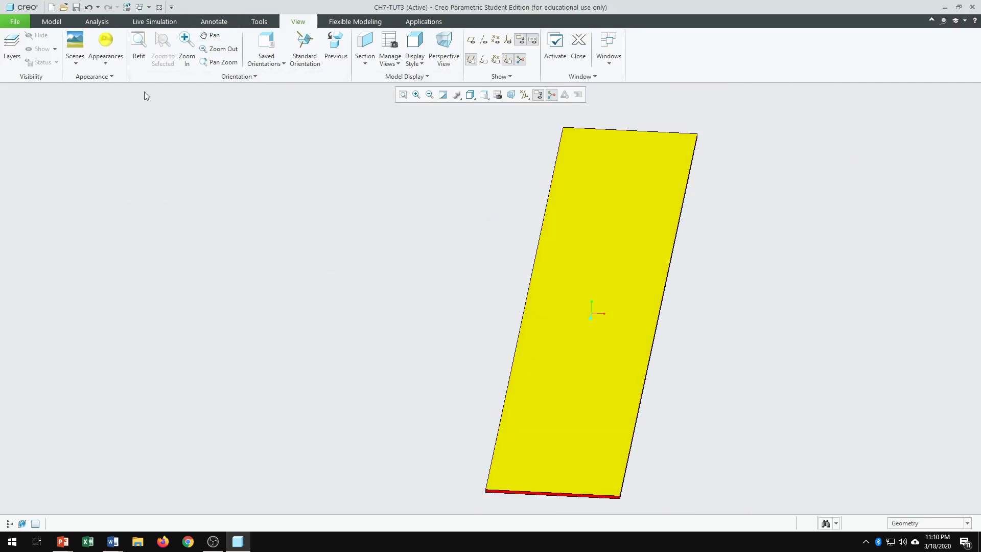
Start an Extrude sketch on the plate's yellow top face and set the display style to No Hidden.
left_click(52, 22)
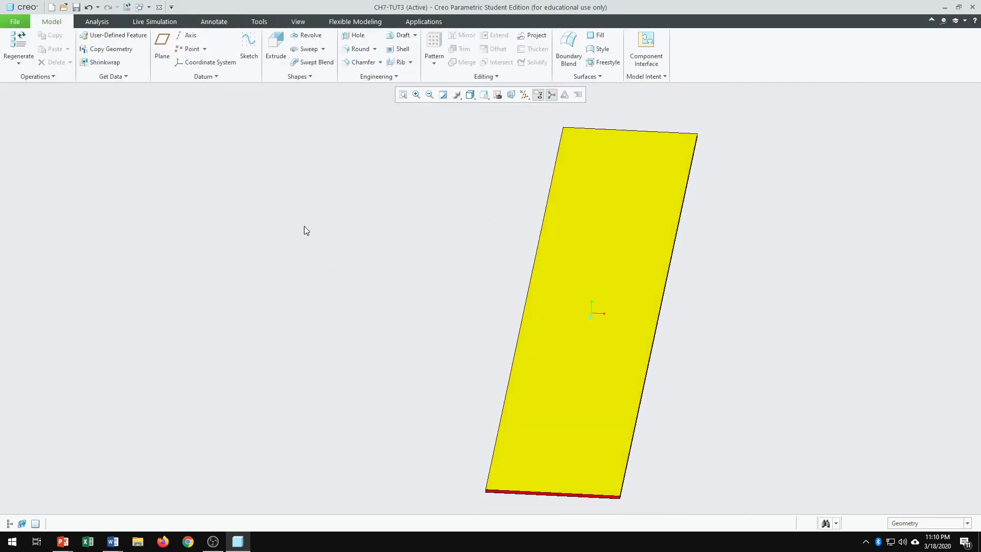
left_click(629, 353)
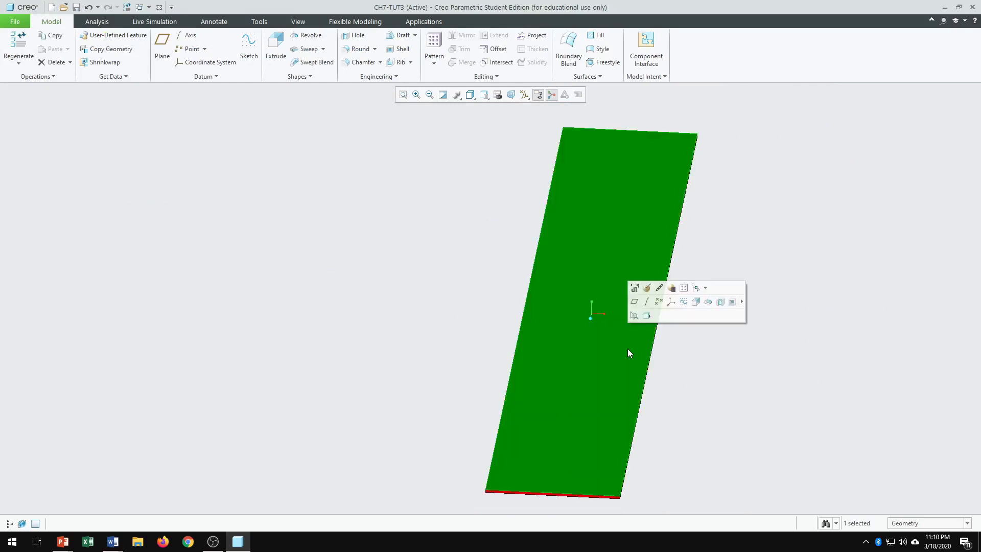
left_click(276, 49)
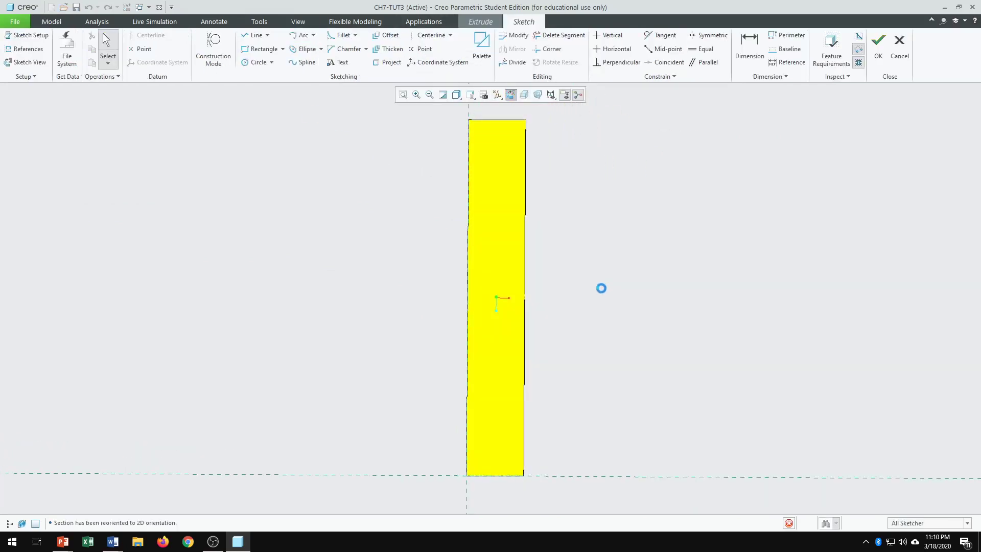
scroll(493, 511, "down", 3)
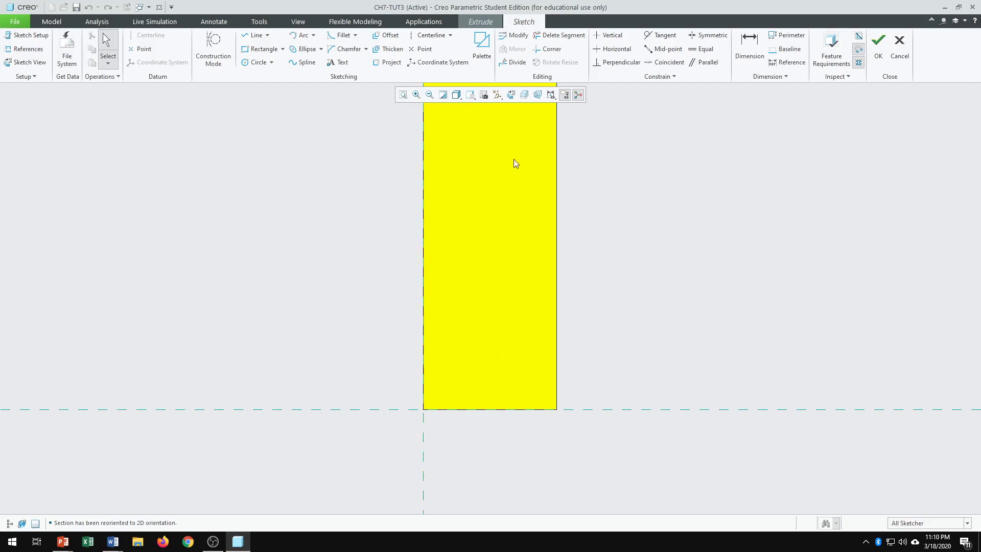
left_click(470, 99)
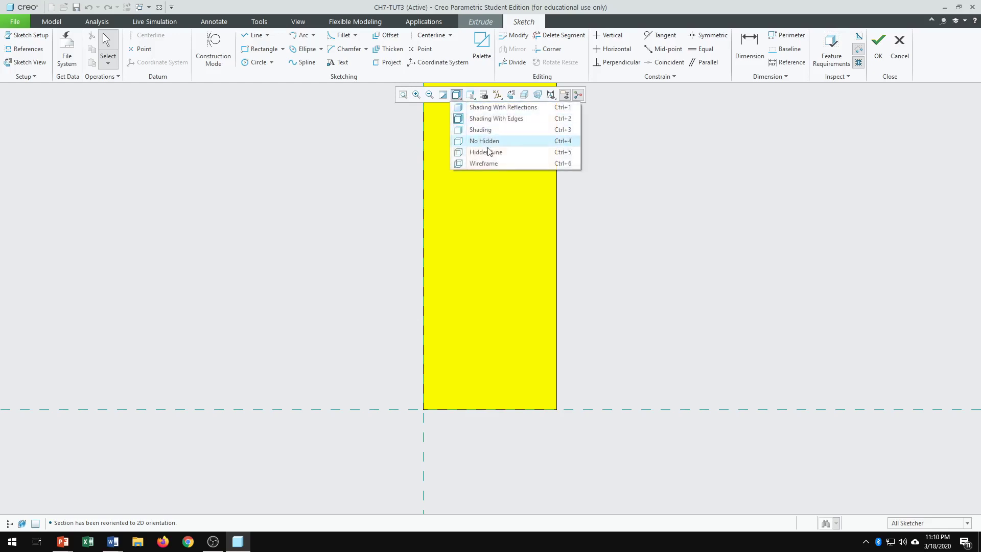
left_click(485, 142)
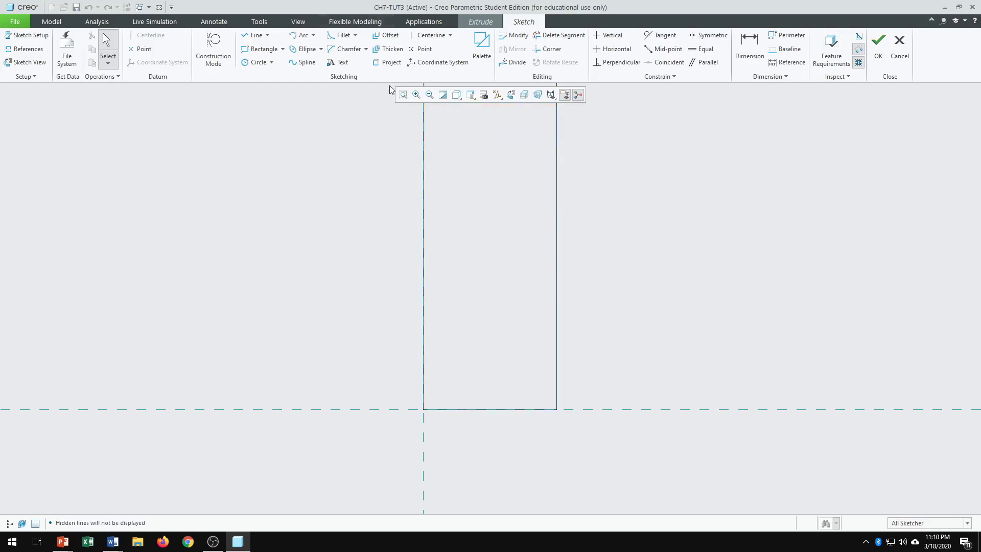
Sketch a rectangle about 138 by 52 inside the plate outline, about 45 from its left edge and 146 above its lower edge.
left_click(262, 49)
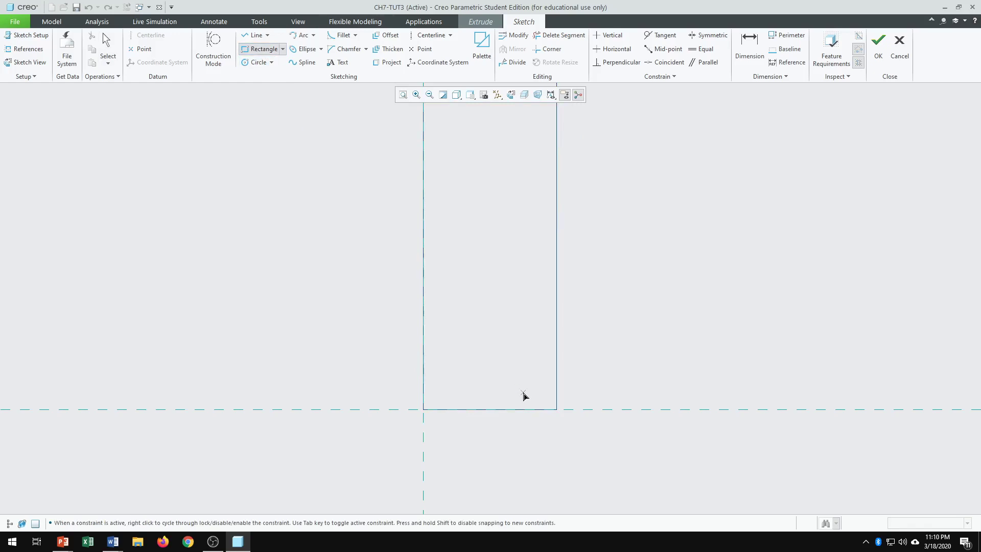
left_click(448, 299)
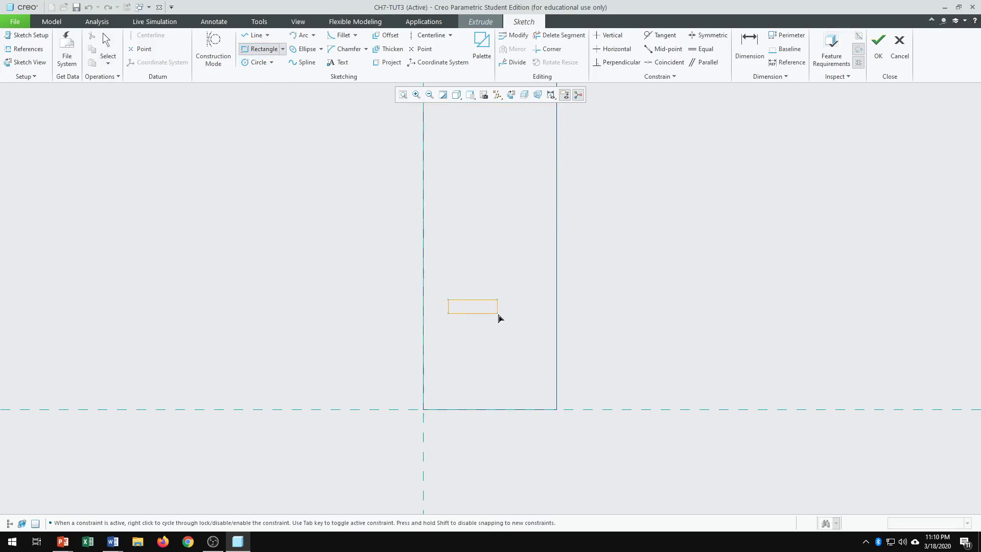
left_click(525, 329)
middle_click(638, 331)
scroll(465, 335, "down", 4)
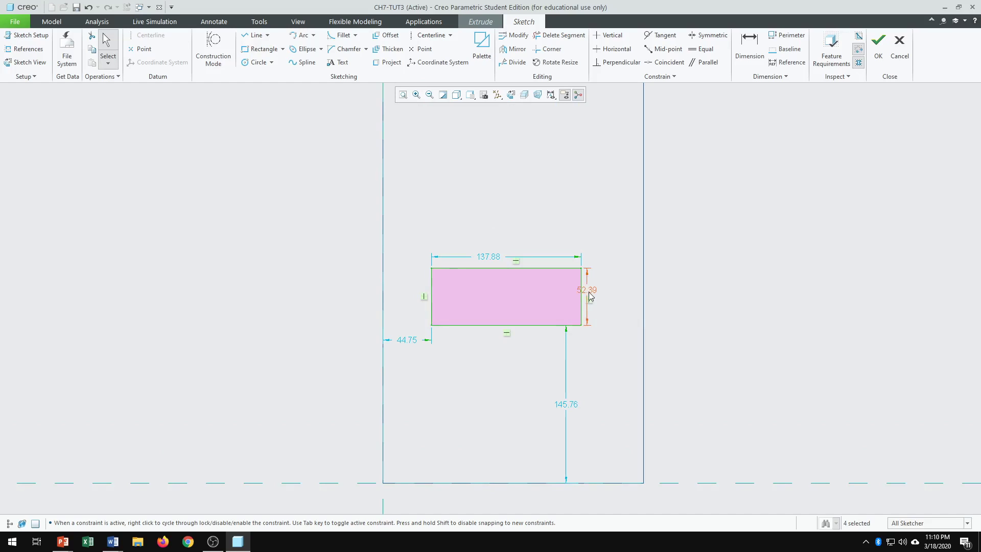
Set the sketched rectangle's height to 25 and its width to 50.
double_click(588, 290)
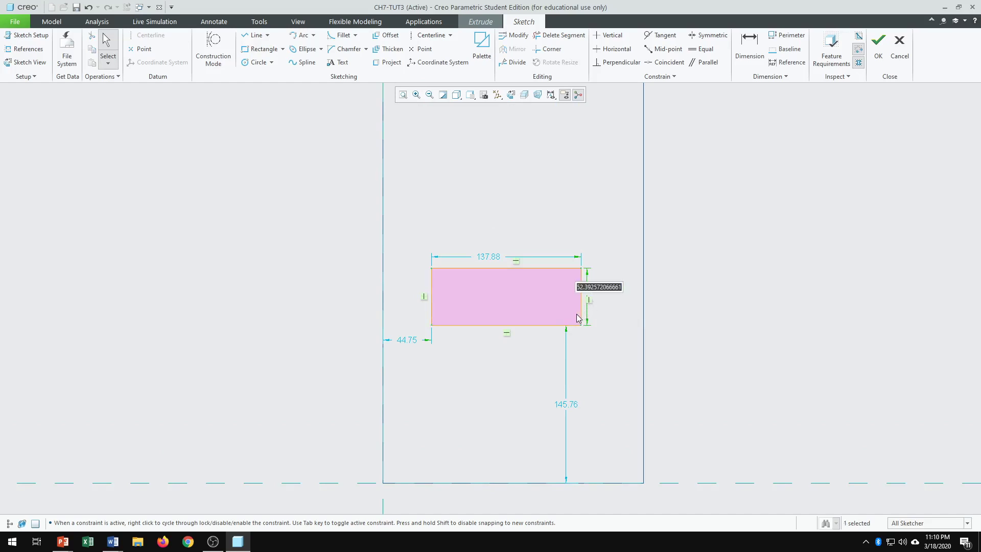
type("25")
key("Return")
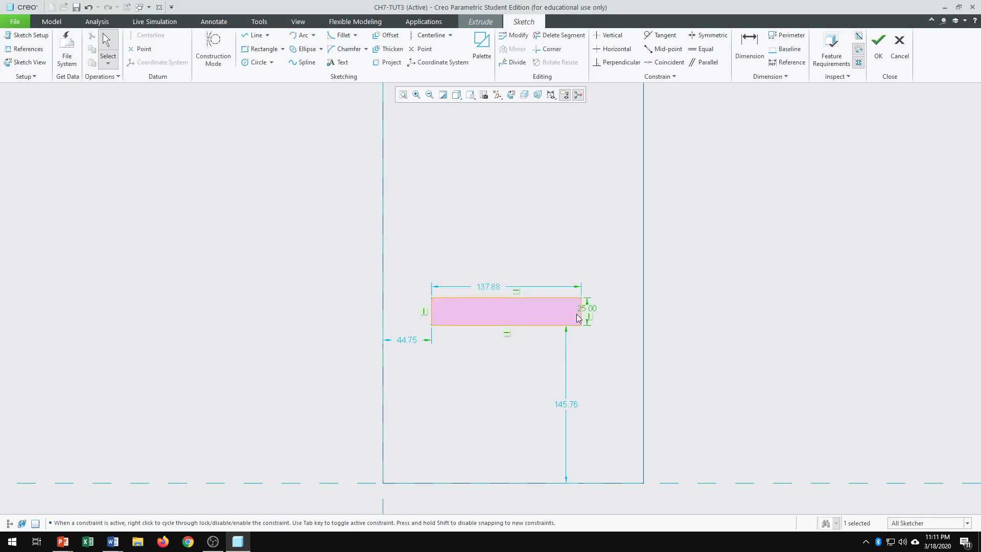
double_click(490, 287)
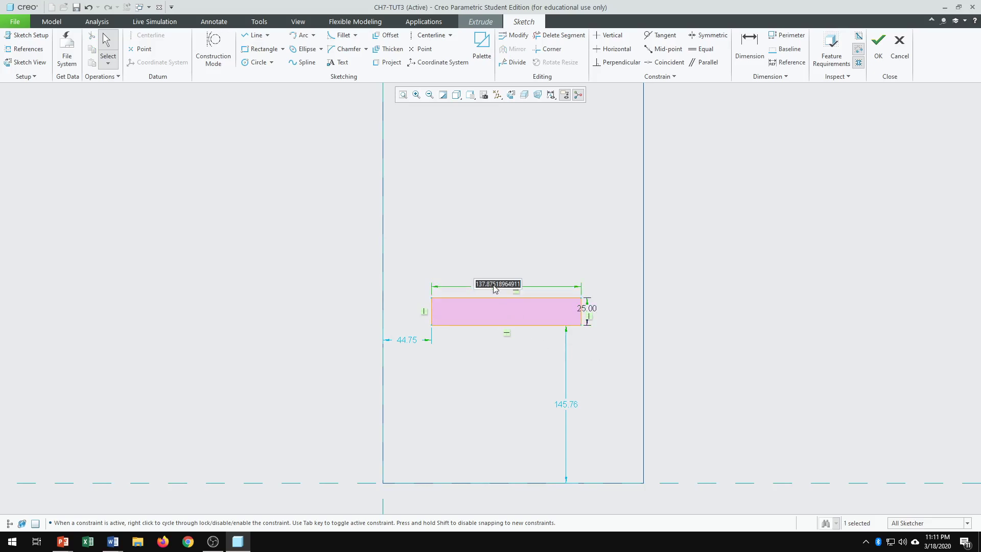
type("50")
key("Return")
Set the distance between the plate's left edge and the sketched rectangle to 25.
scroll(450, 352, "down", 1)
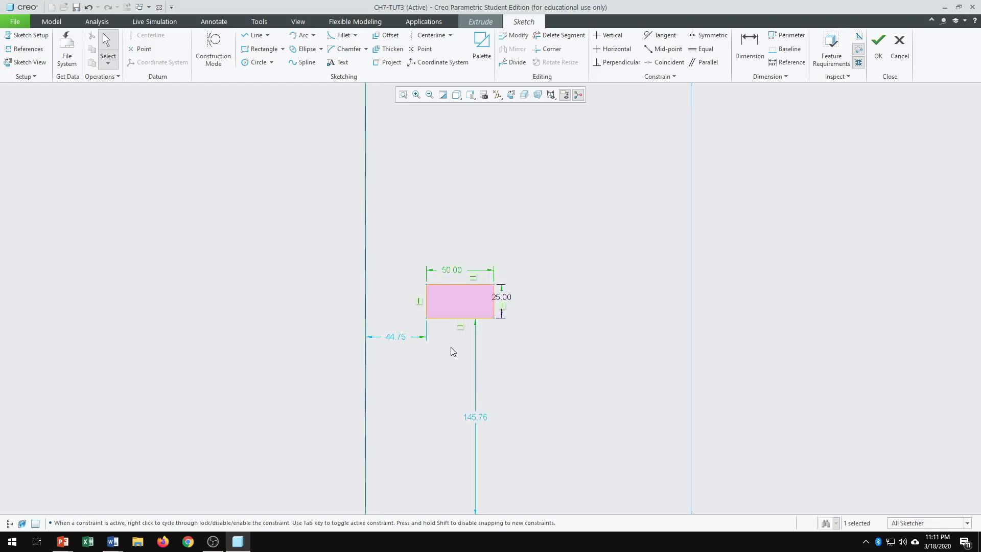
scroll(463, 324, "down", 1)
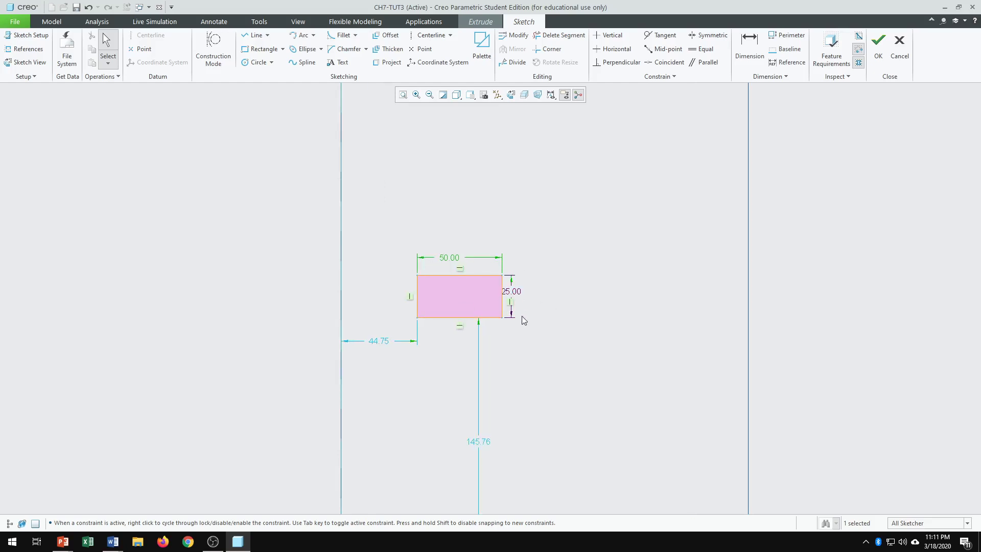
scroll(504, 335, "down", 1)
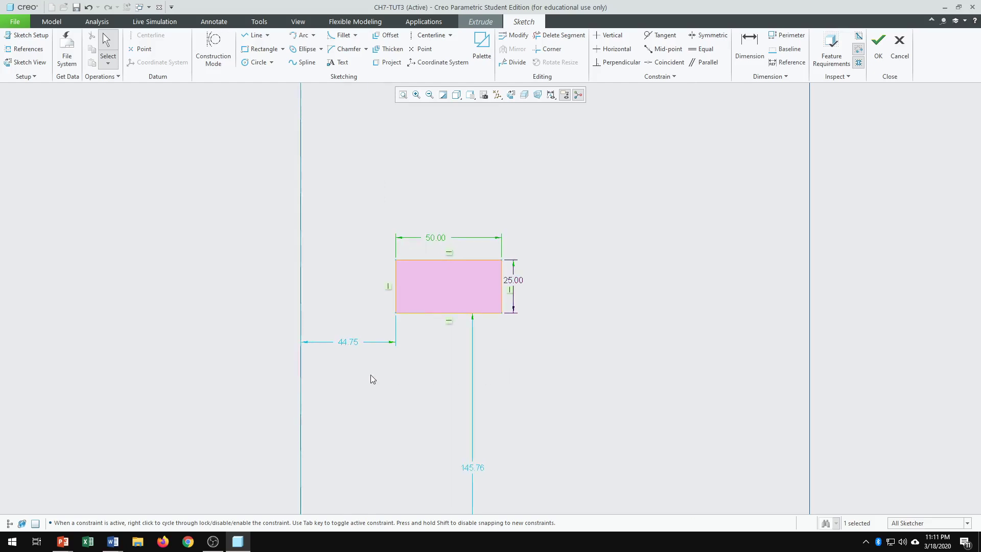
double_click(348, 342)
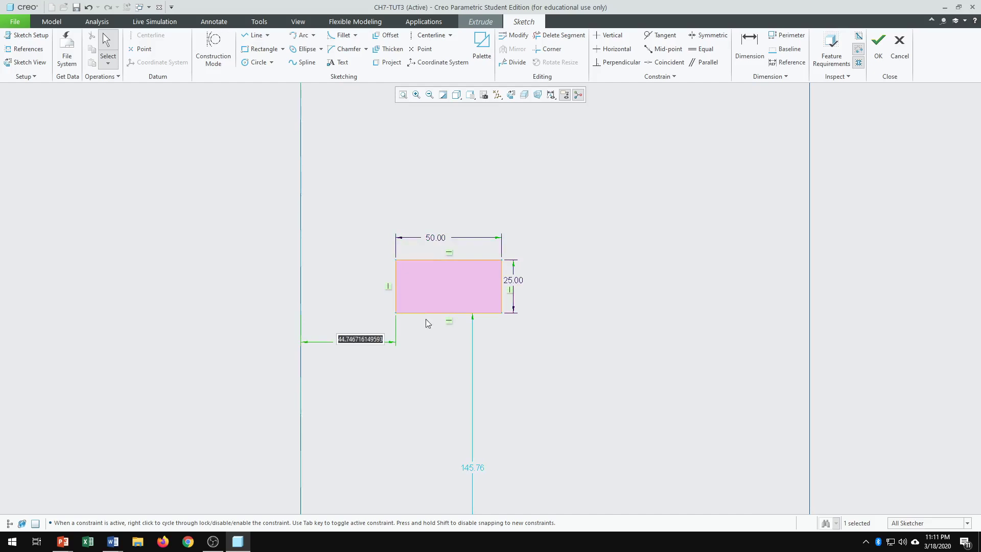
type("25")
key("Return")
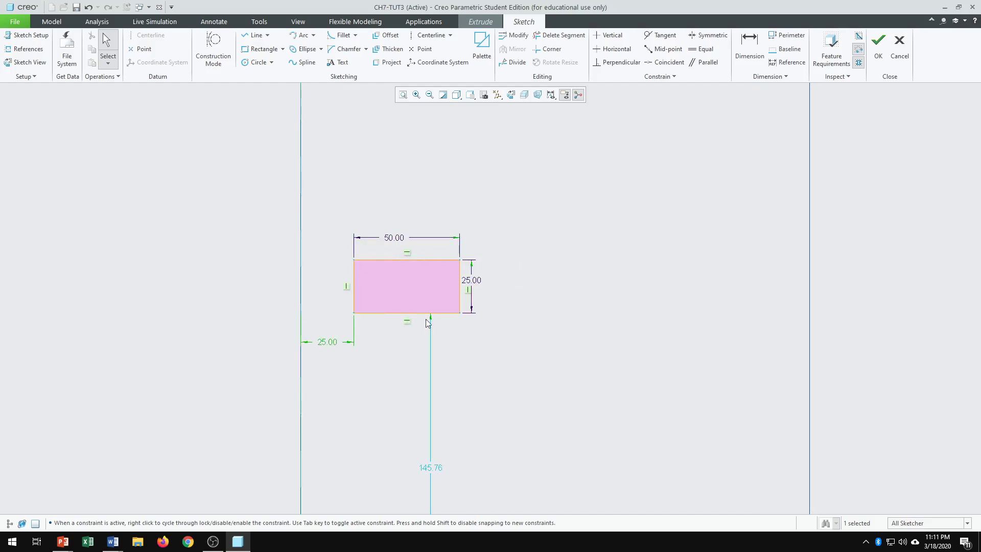
Sketch an Axis Ends Ellipse about 21 by 7 near the middle of the rectangle's upper edge and trim away its upper half.
scroll(427, 290, "up", 1)
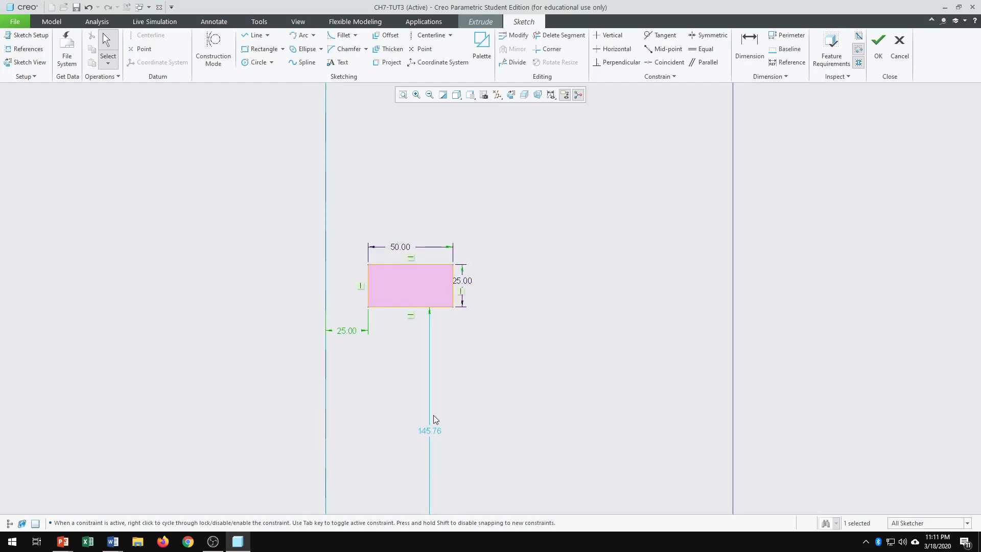
scroll(430, 427, "down", 1)
scroll(348, 175, "down", 2)
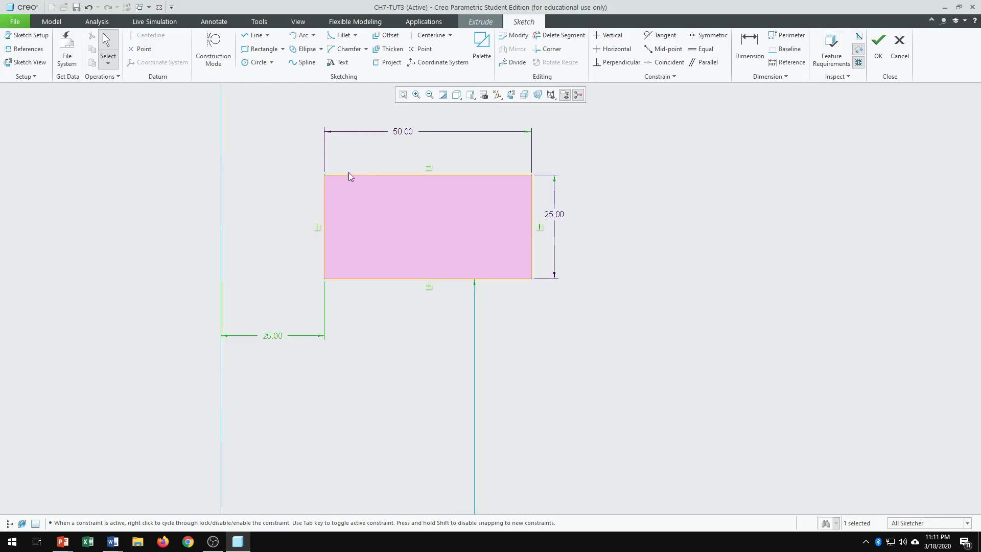
scroll(370, 230, "down", 1)
scroll(518, 387, "up", 2)
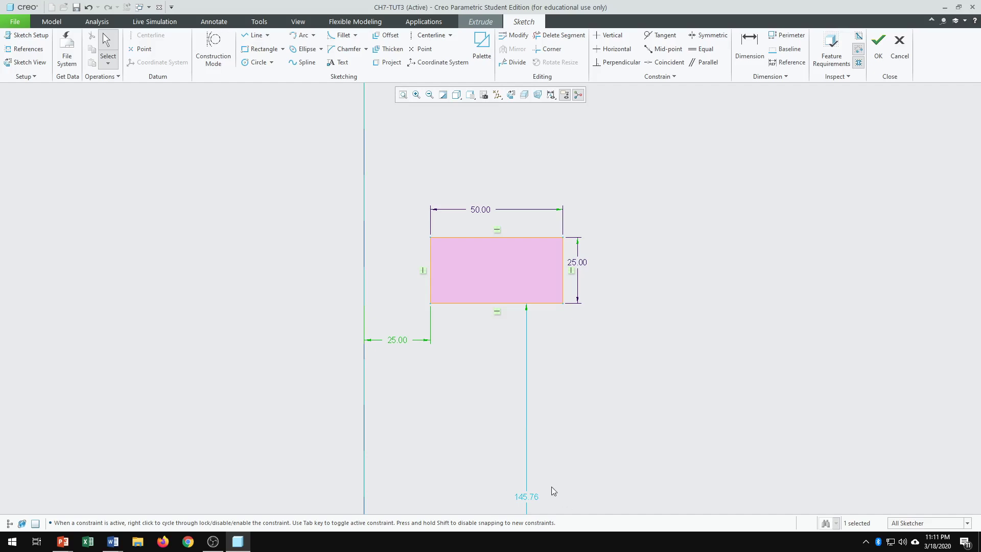
scroll(544, 485, "down", 3)
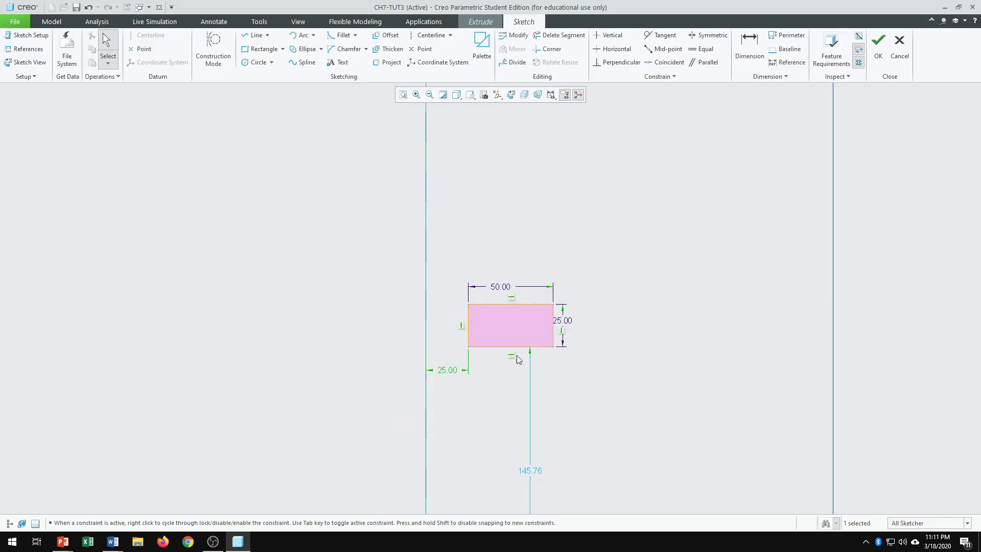
scroll(514, 330, "up", 3)
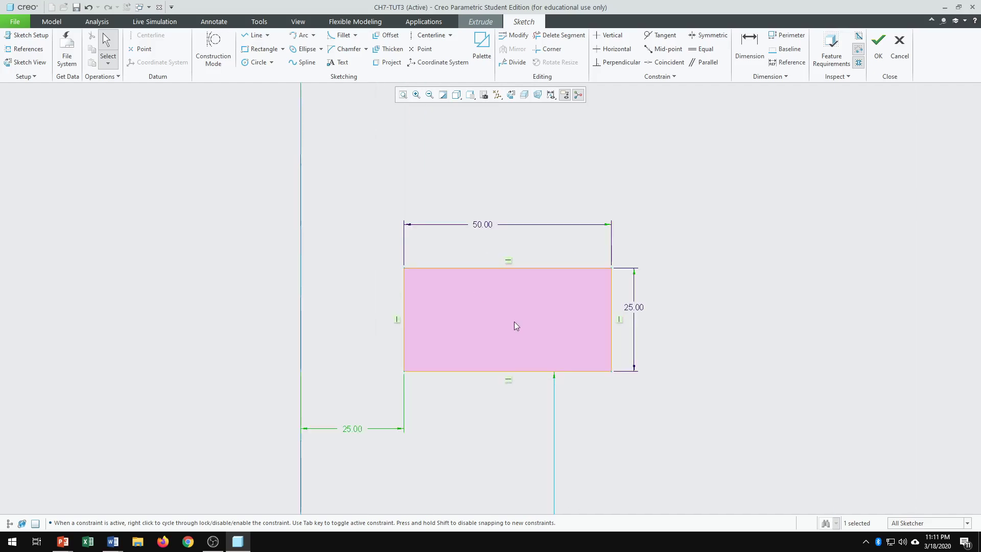
left_click(321, 49)
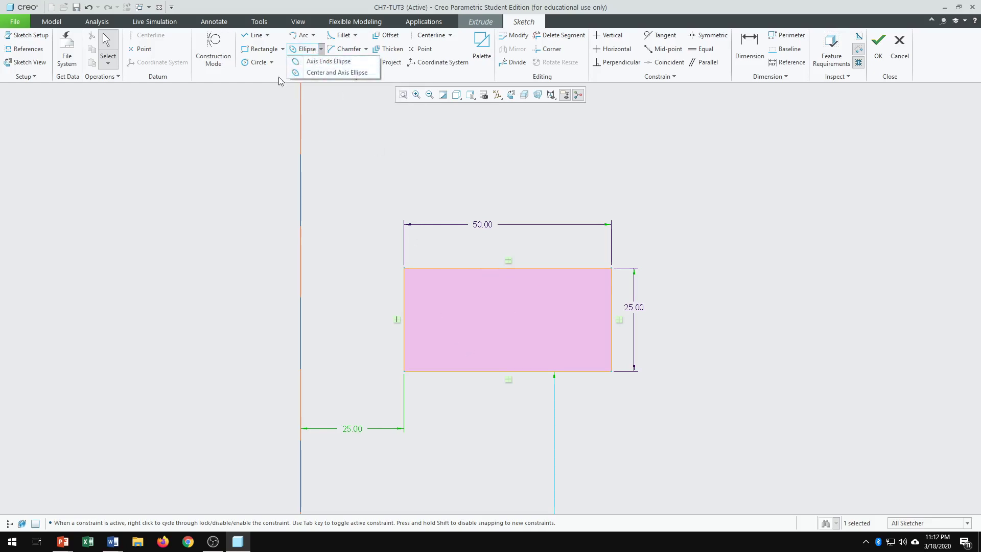
left_click(326, 62)
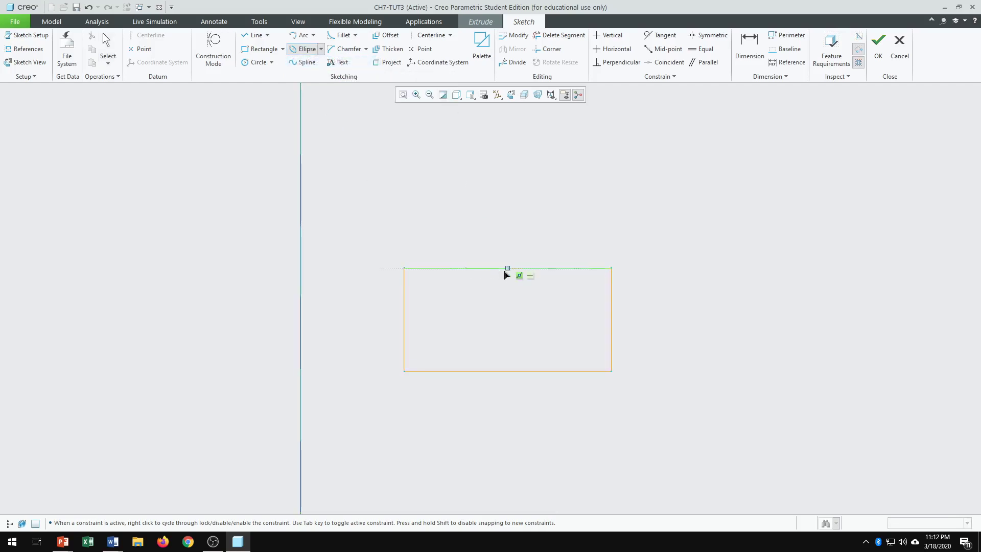
left_click(554, 268)
left_click(564, 284)
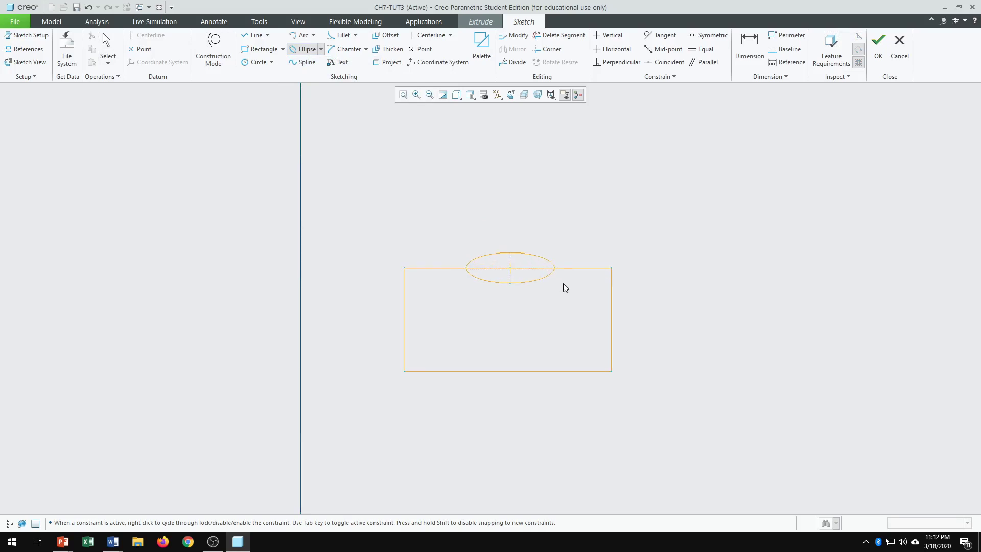
middle_click(563, 304)
scroll(542, 290, "down", 3)
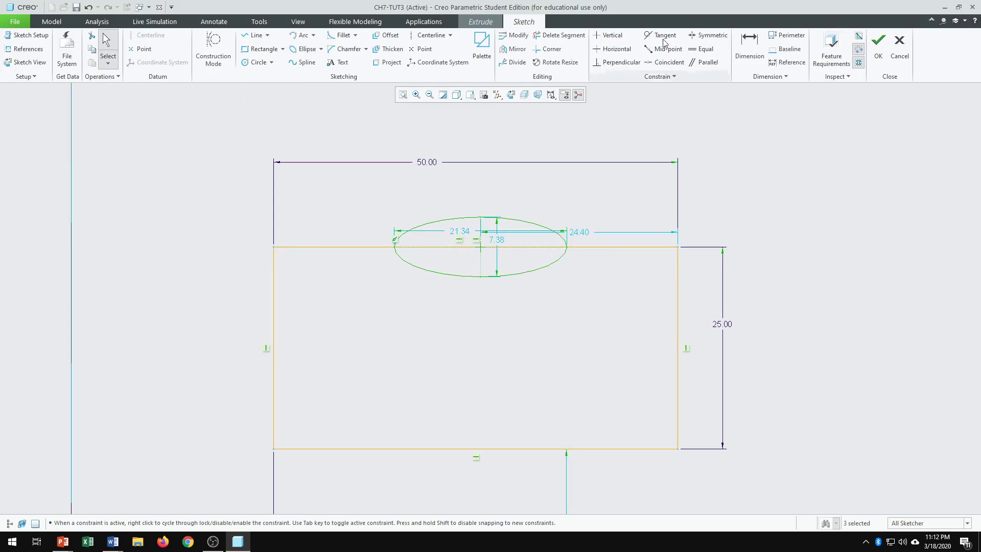
left_click(562, 36)
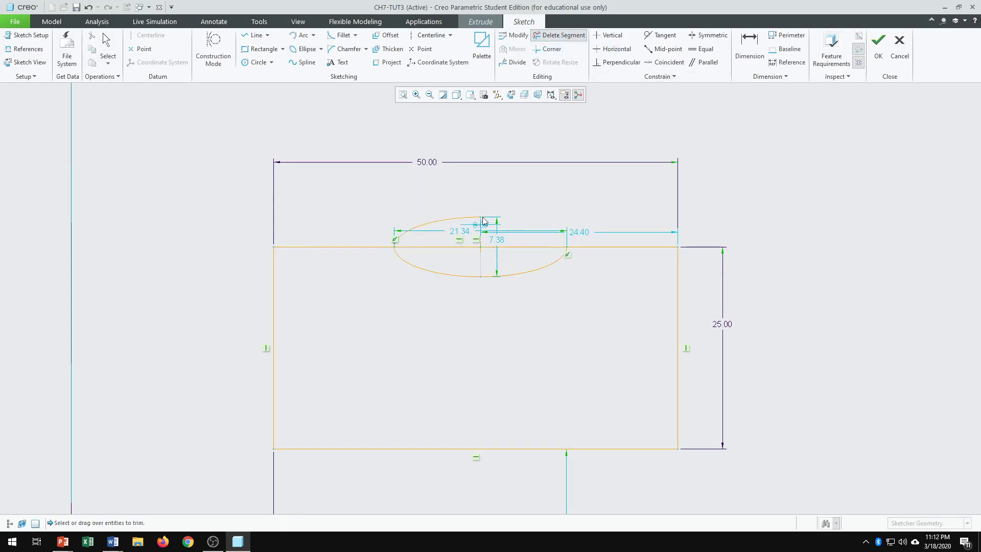
left_click(445, 222)
Dimension the half ellipse's major axis radius as 12.5.
left_click(754, 46)
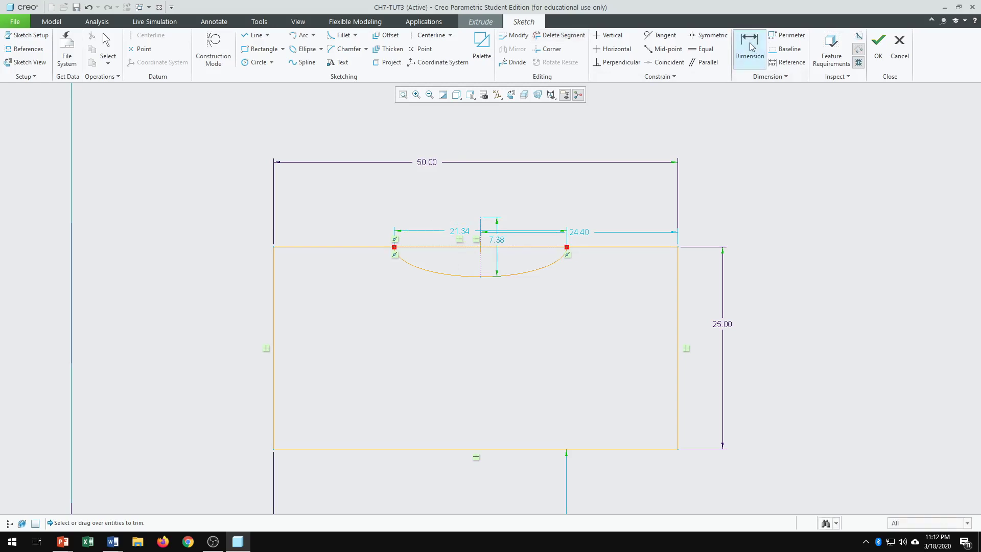
left_click(470, 277)
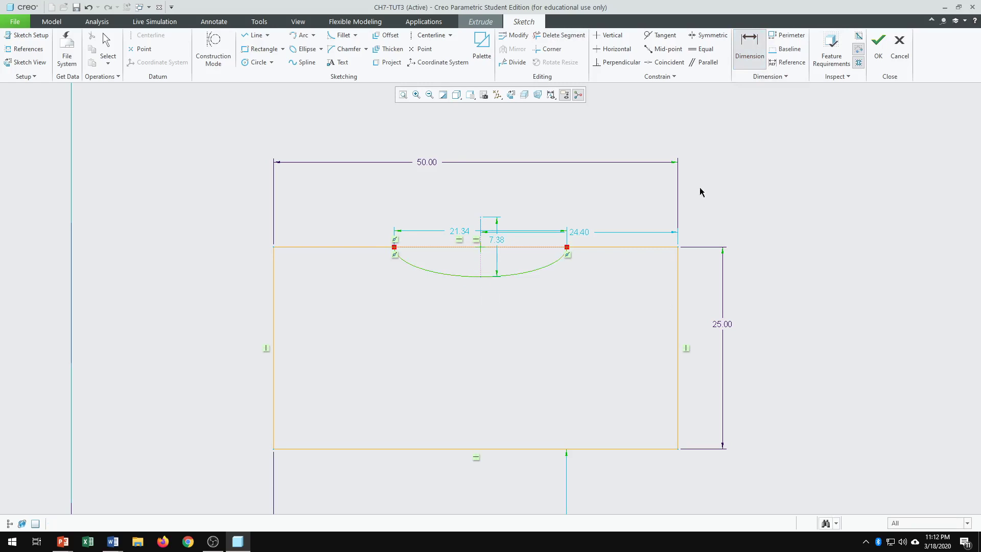
middle_click(764, 125)
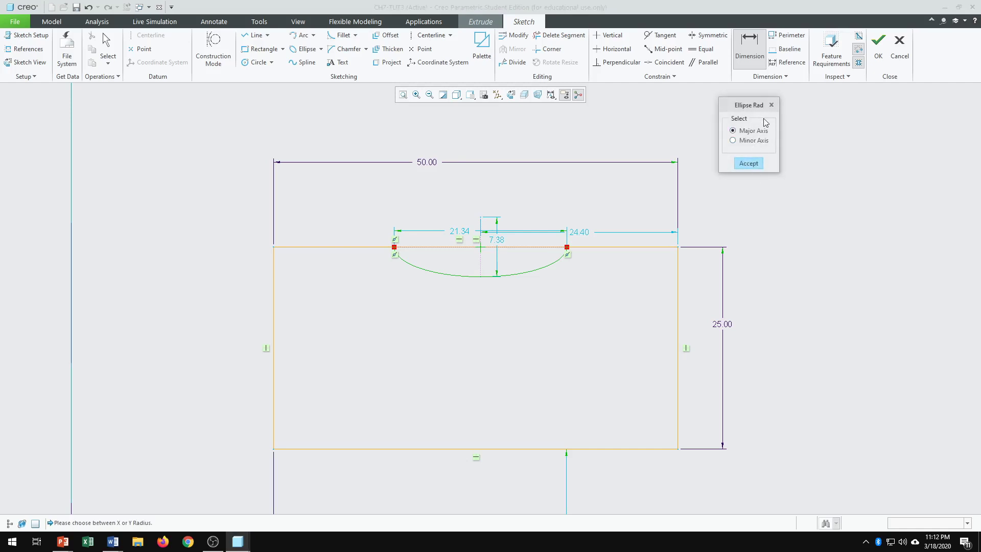
left_click(749, 164)
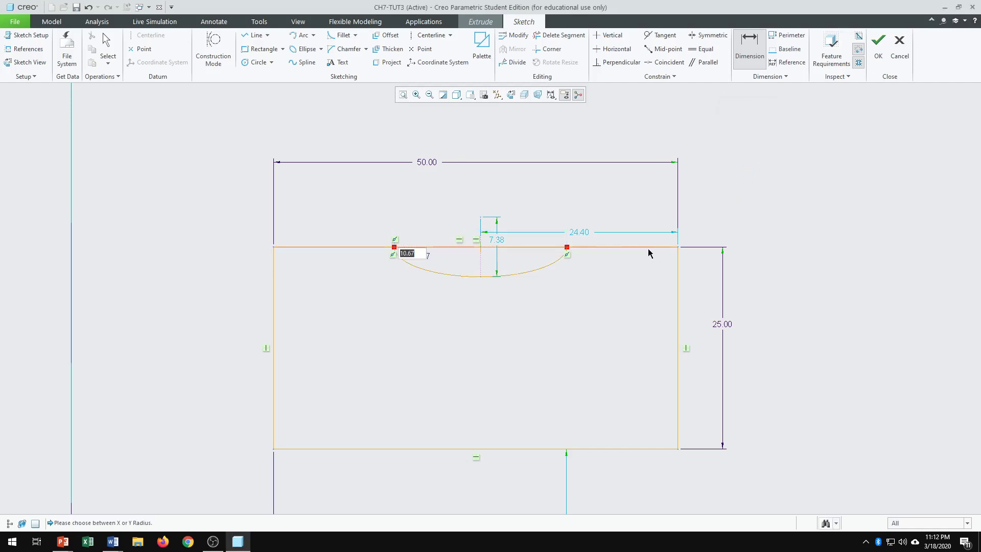
type("12.5")
key("Return")
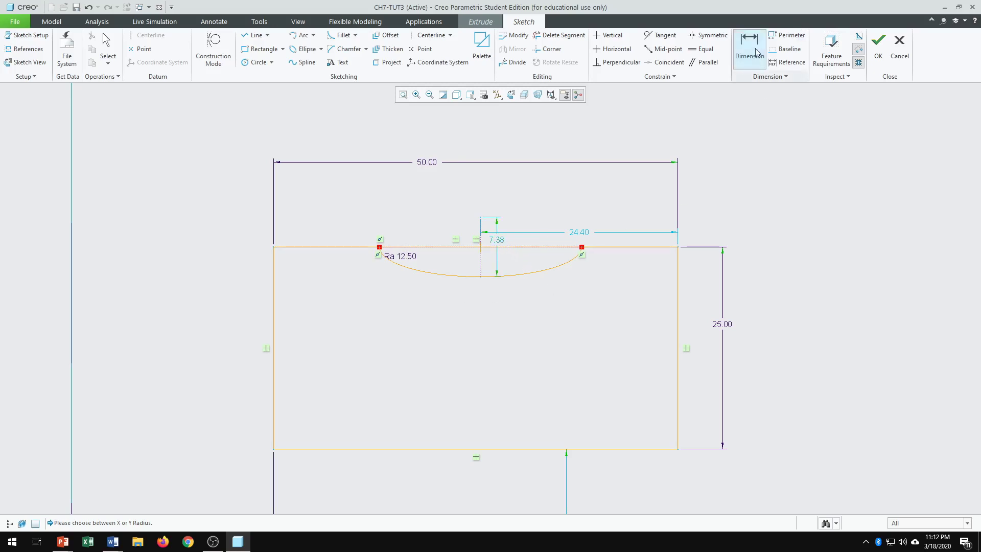
Dimension the half ellipse's minor axis radius as 5.
left_click(564, 264)
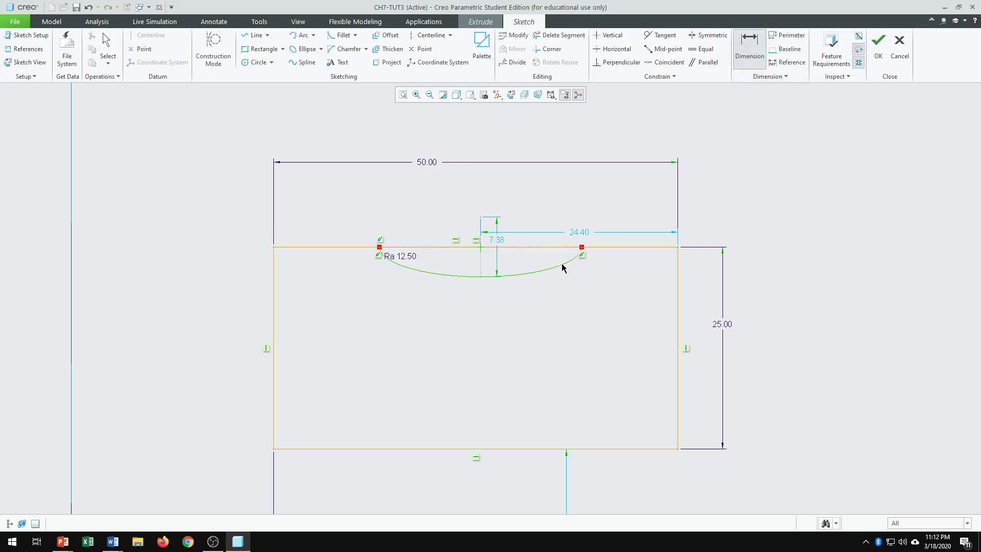
middle_click(729, 148)
left_click(763, 144)
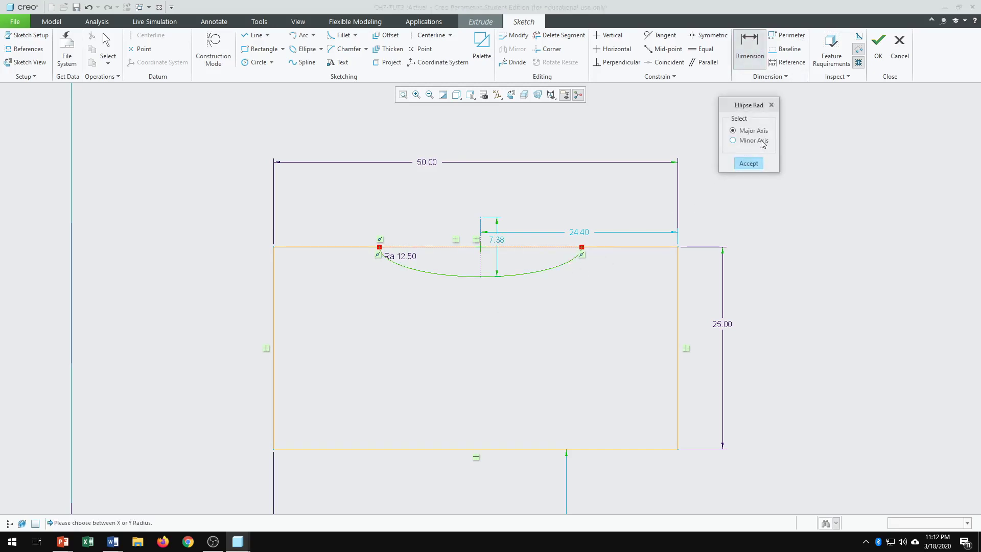
left_click(758, 163)
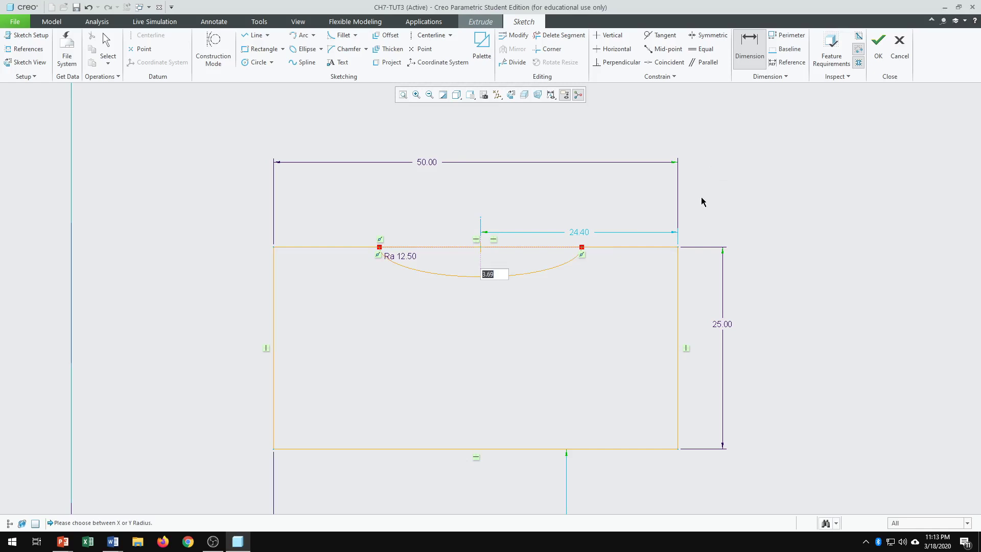
type("5")
key("Return")
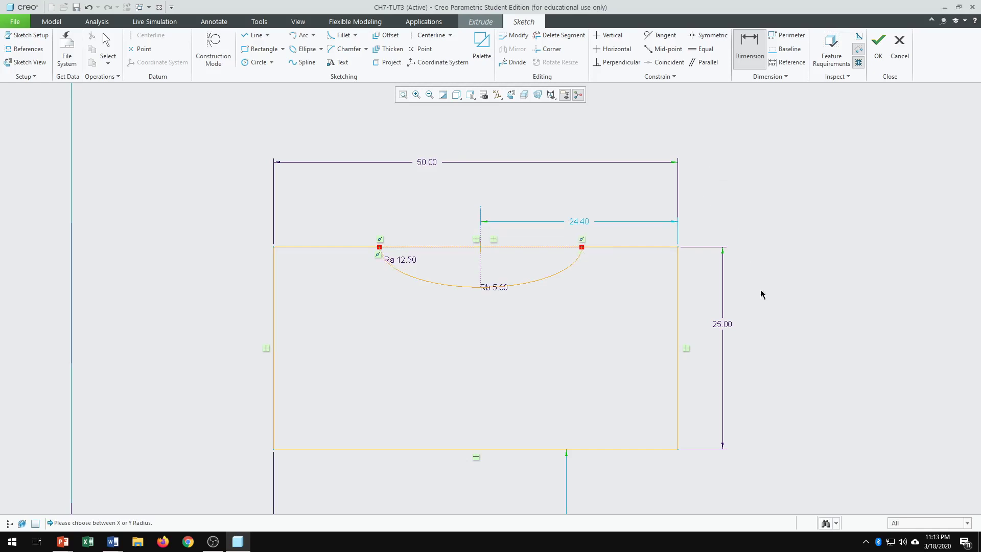
middle_click(628, 332)
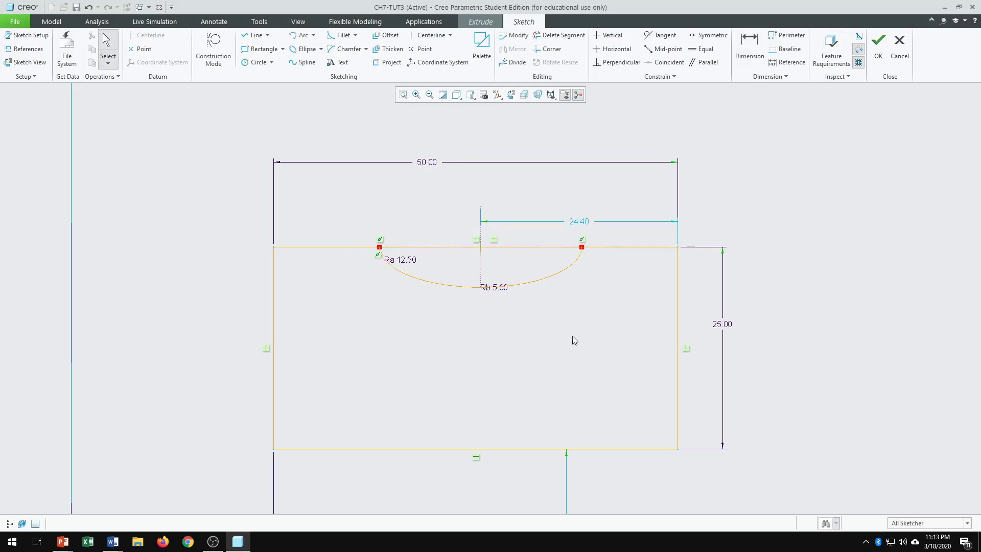
Trim the rectangle's upper edge between the ends of the half ellipse to open an elliptical notch.
left_click(562, 36)
left_click(511, 248)
left_click(434, 247)
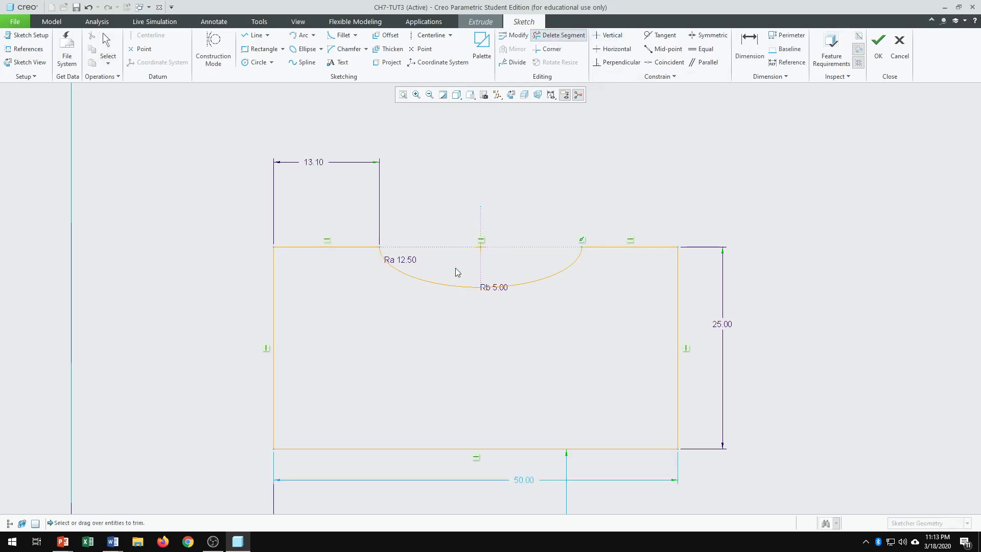
middle_click(456, 268)
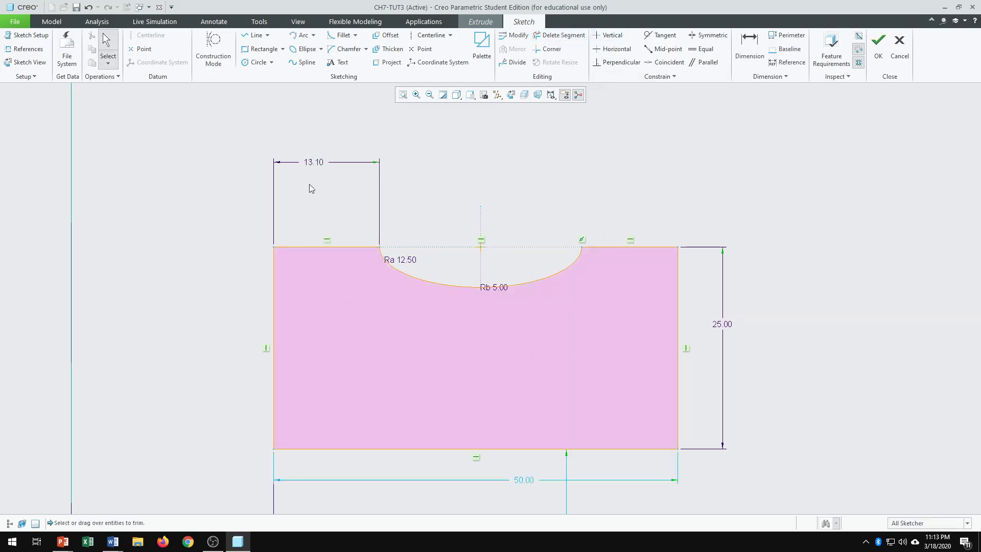
Set the upper edge segment left of the notch to 12.5 and constrain the segment right of it to equal length.
double_click(314, 162)
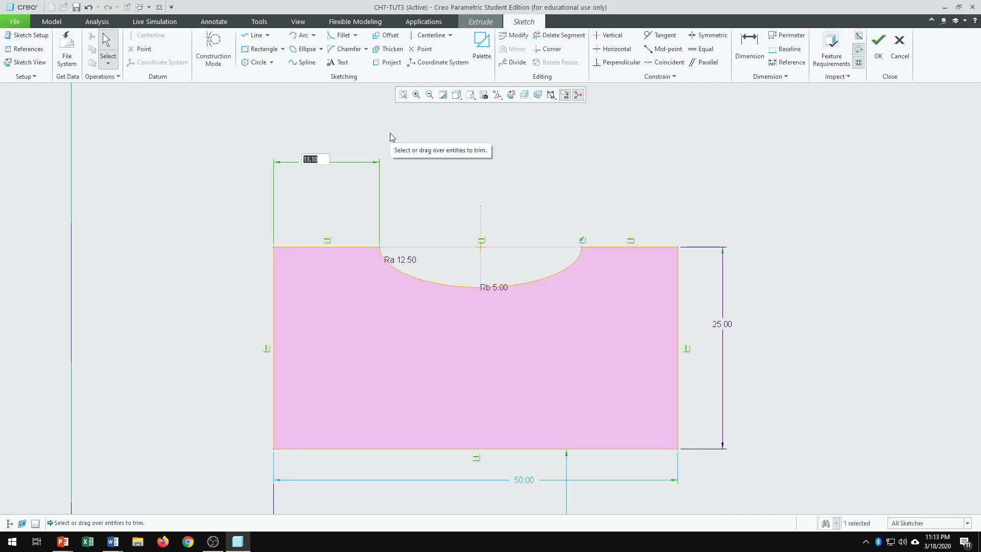
type("12.5")
key("Return")
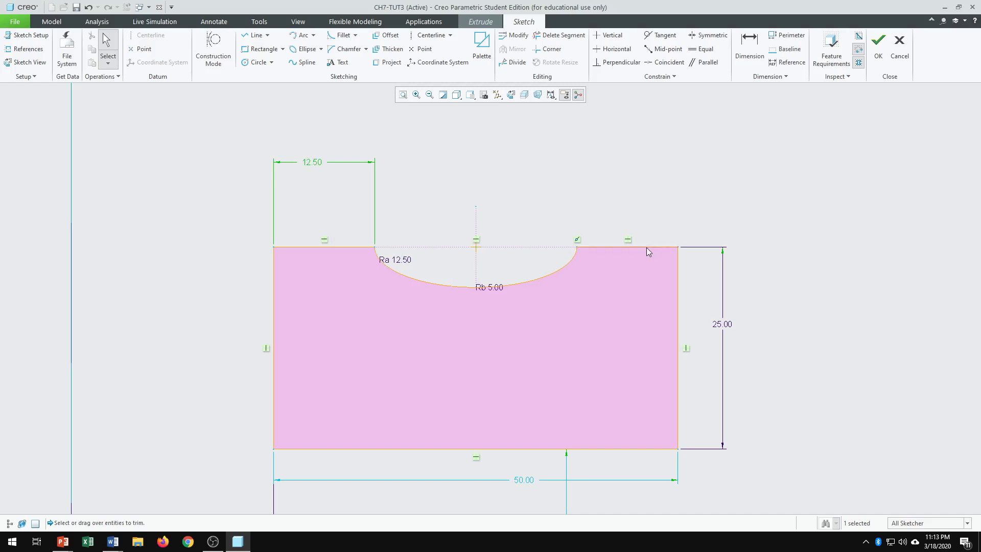
left_click(704, 48)
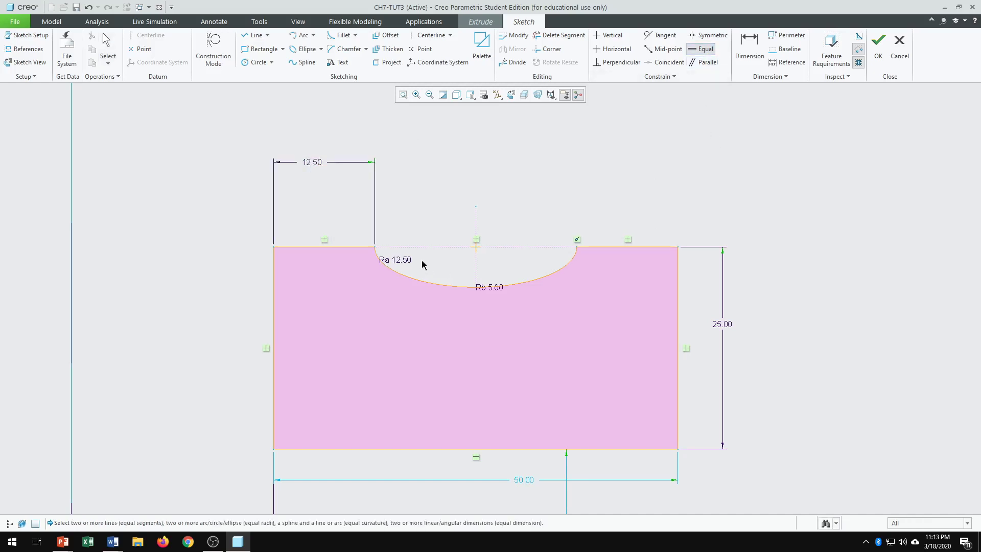
left_click(359, 247)
left_click(642, 247)
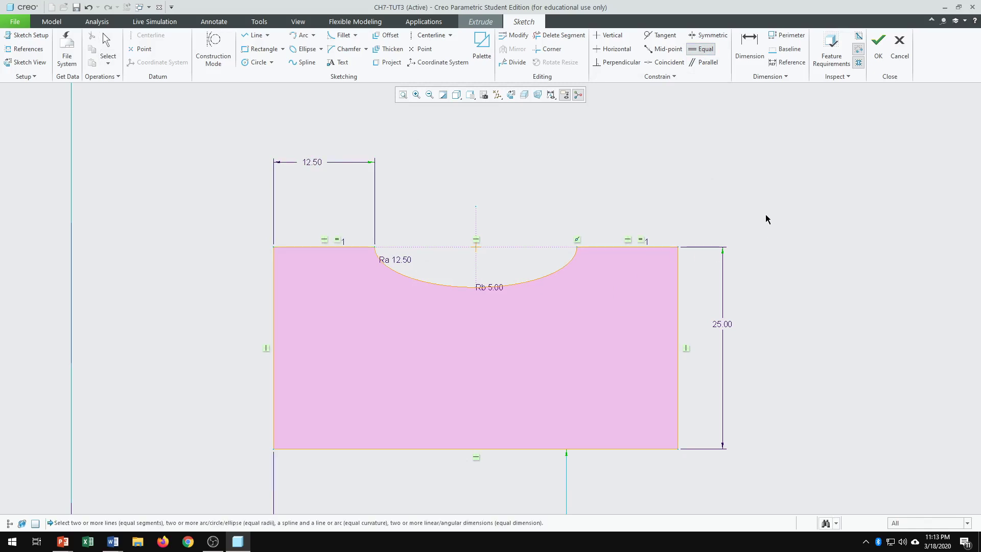
Sketch an axis-ends ellipse about 27 wide and 7.5 high, with its major axis on the rectangle's lower edge.
scroll(765, 230, "down", 1)
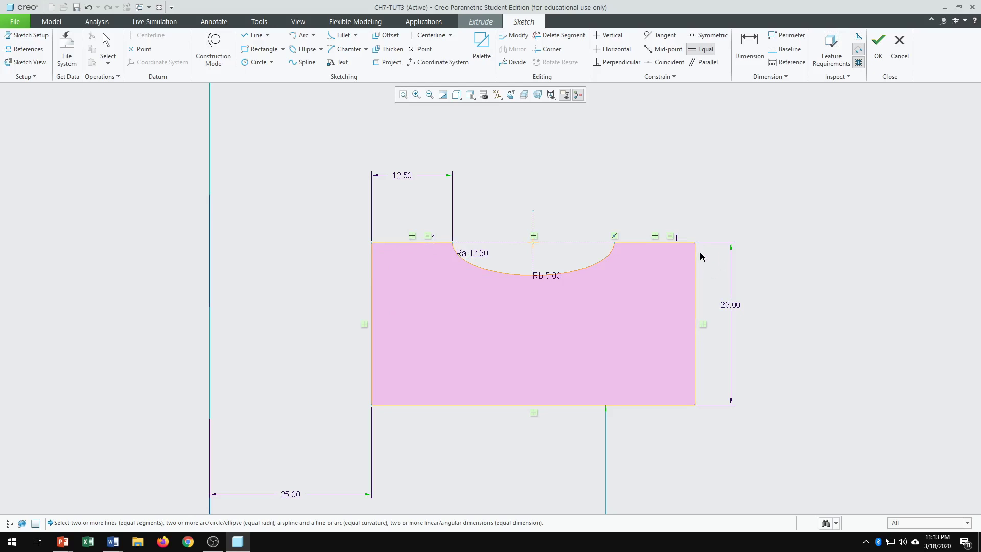
scroll(491, 343, "down", 3)
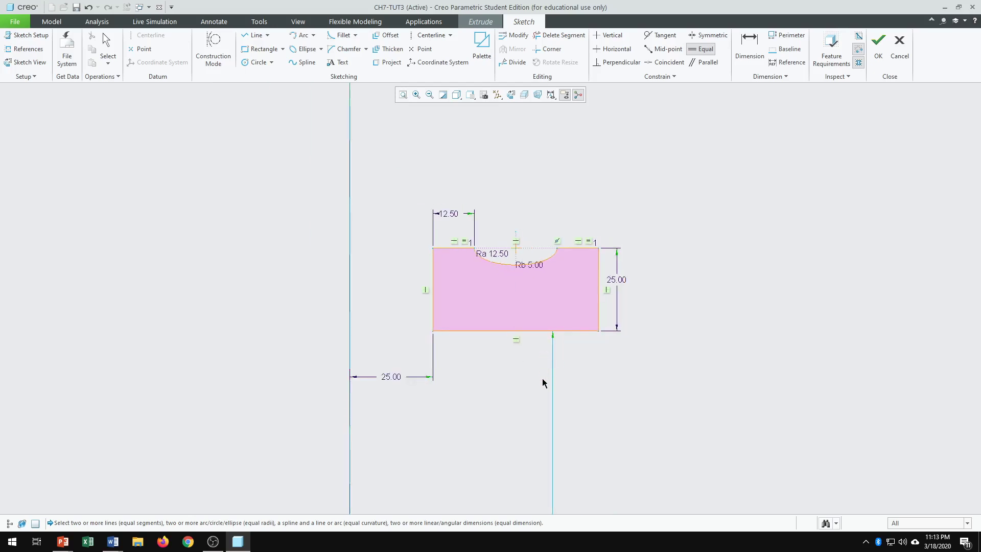
scroll(613, 378, "up", 1)
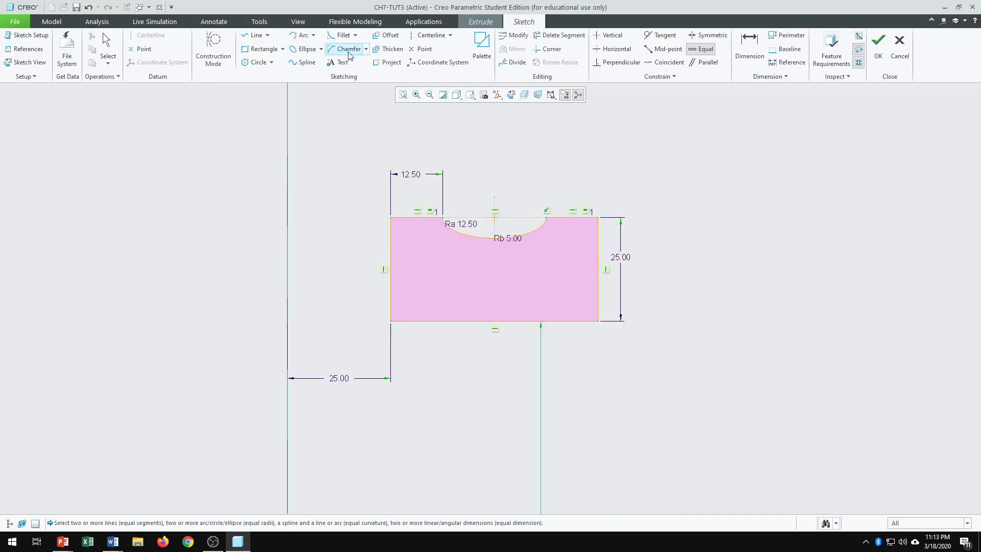
left_click(321, 49)
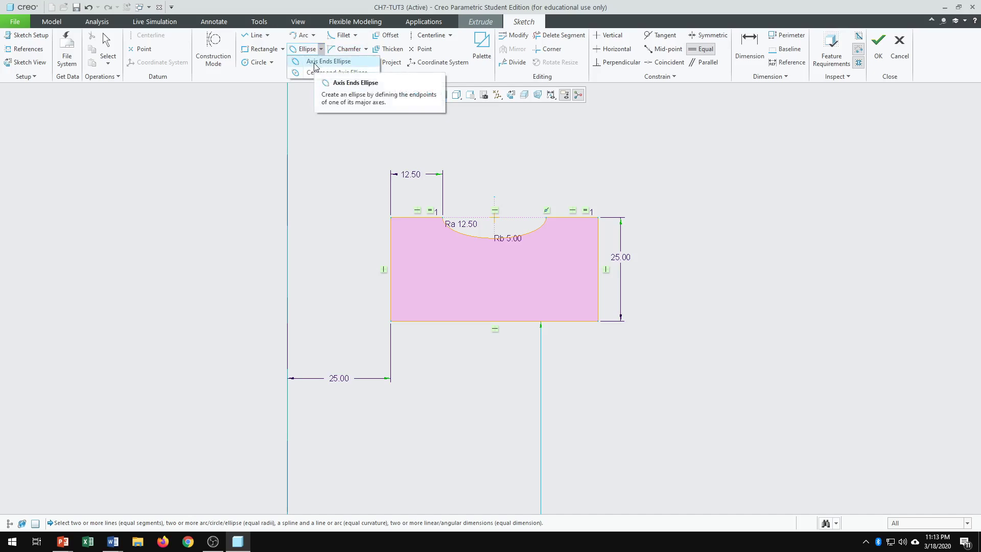
left_click(314, 62)
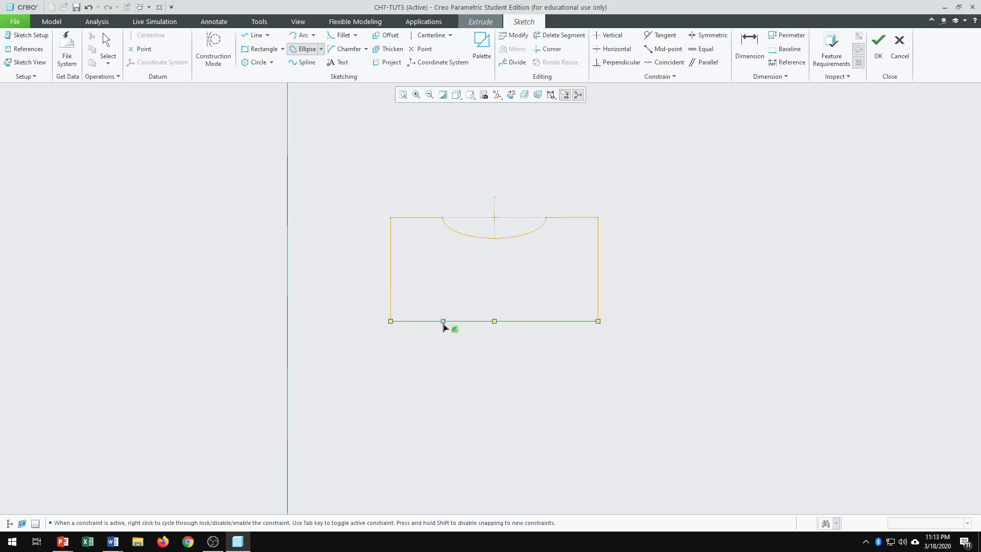
left_click(443, 325)
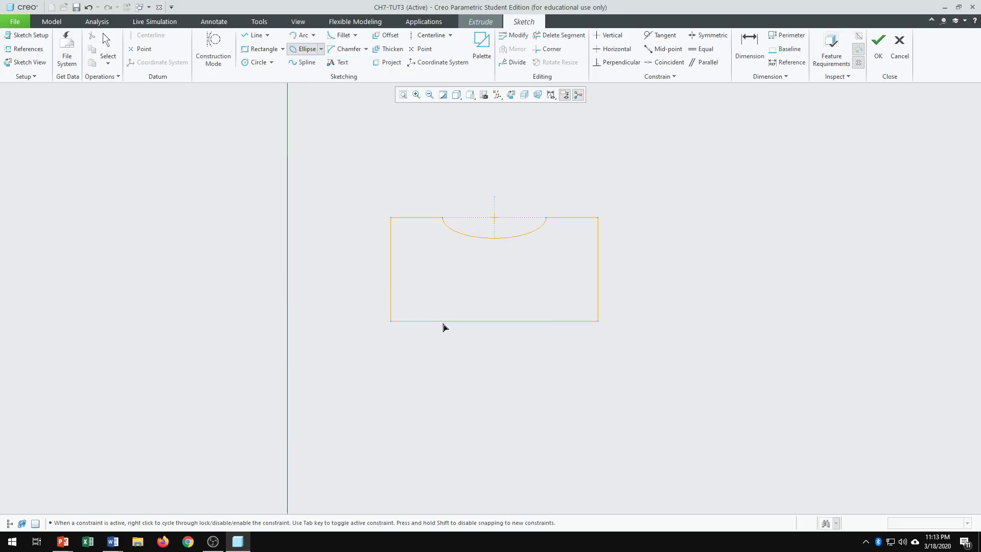
left_click(556, 327)
left_click(567, 339)
middle_click(588, 366)
scroll(583, 369, "down", 3)
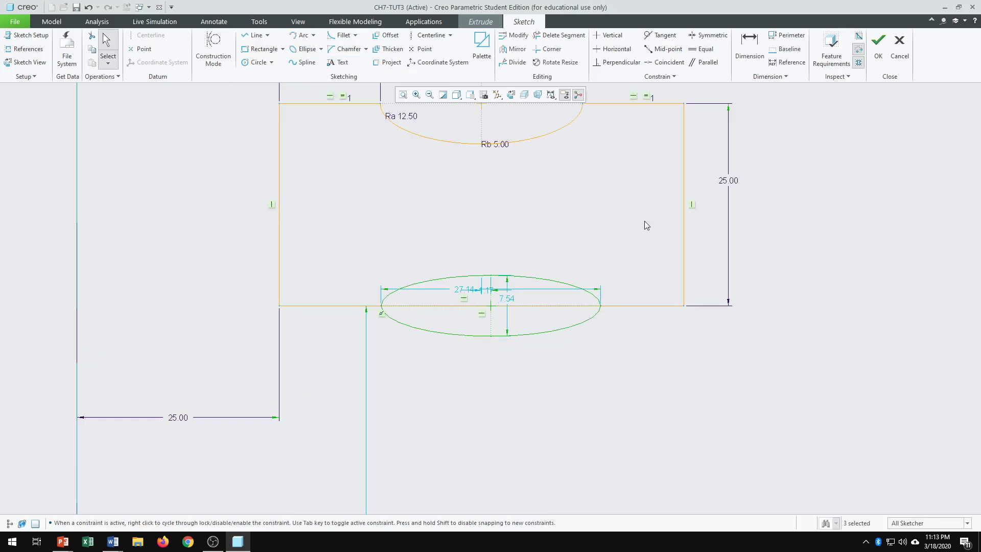
Trim the ellipse's lower half and the rectangle edge between its ends to open a second elliptical notch.
left_click(559, 35)
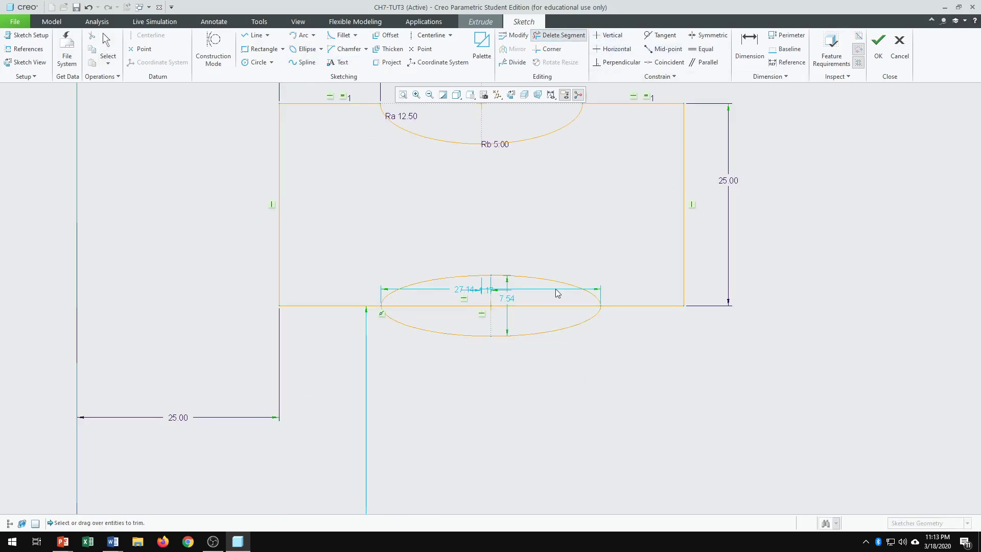
mouse_move(537, 314)
left_mouse_down()
mouse_move(526, 342)
mouse_move(399, 325)
left_mouse_up()
left_click(460, 306)
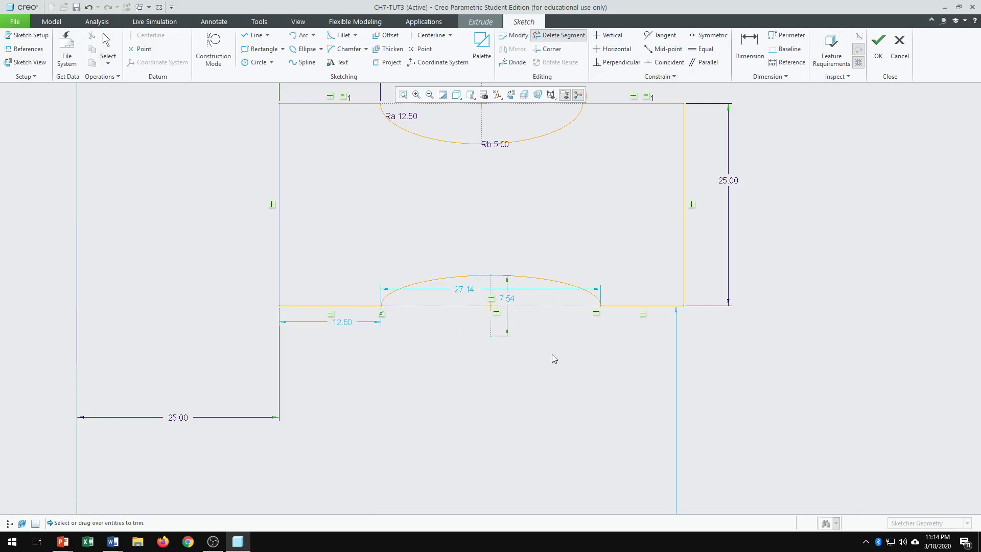
middle_click(552, 383)
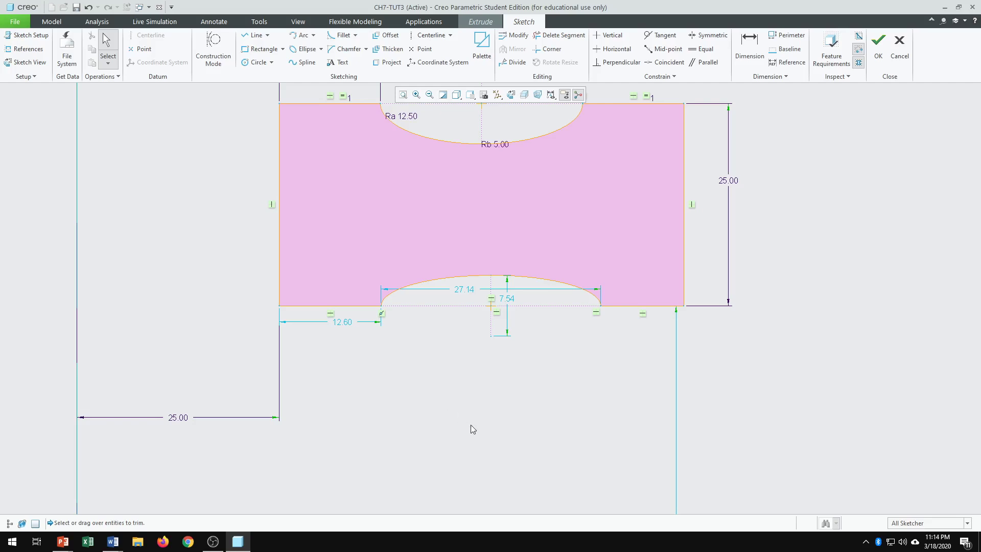
Dimension the lower half ellipse's major axis radius as 12.5.
scroll(469, 421, "up", 2)
left_click(755, 41)
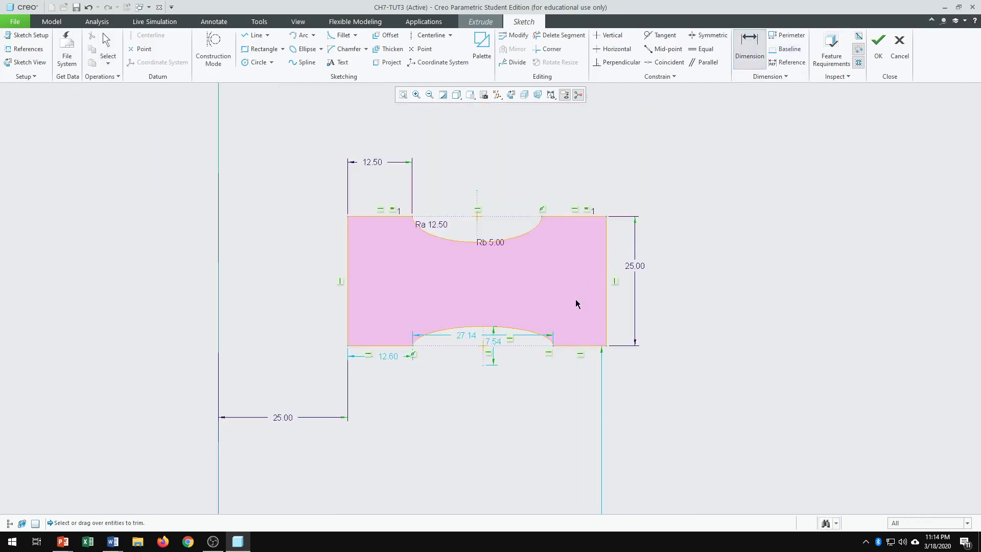
left_click(522, 331)
middle_click(692, 149)
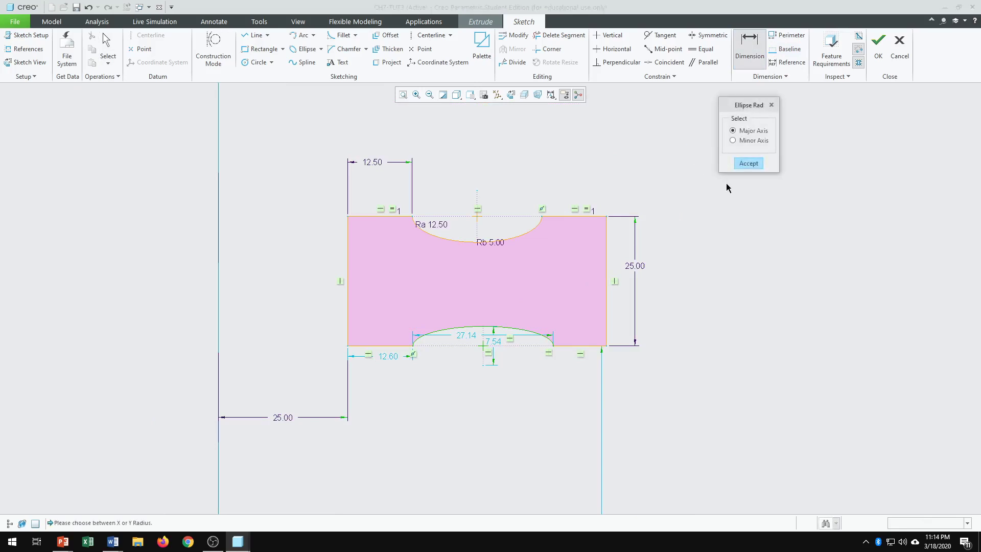
left_click(748, 162)
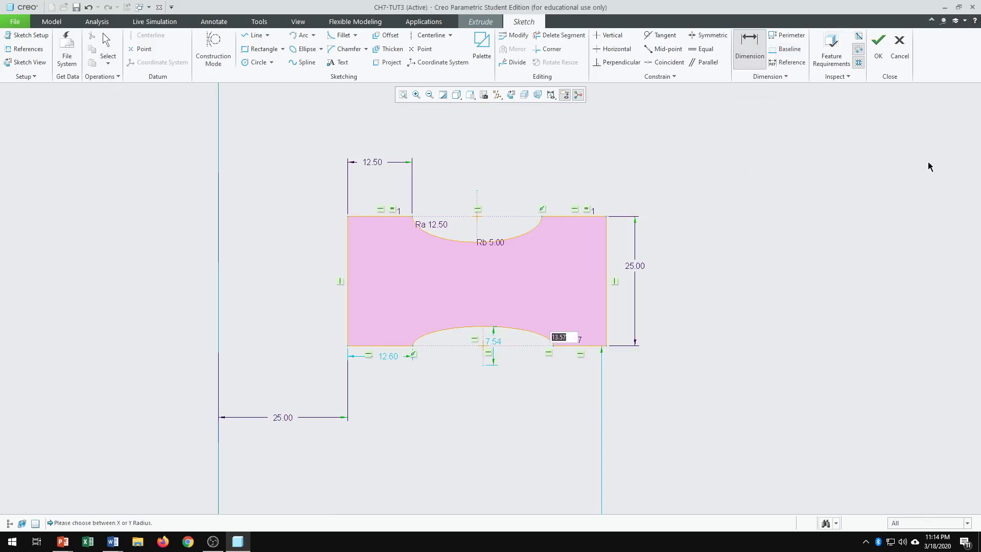
type("12.5")
key("Return")
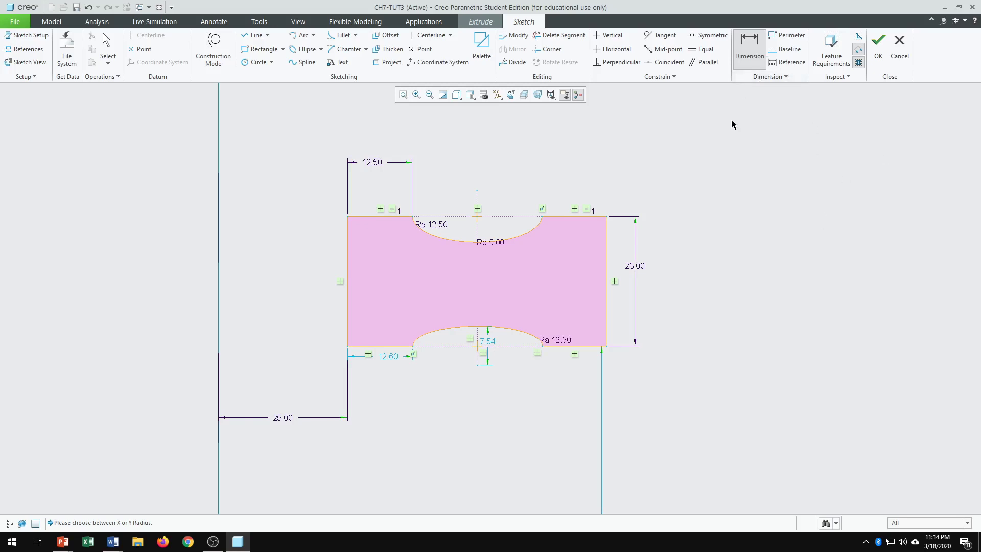
Dimension the lower half ellipse's minor axis radius as 5.
left_click(516, 333)
middle_click(744, 208)
left_click(750, 141)
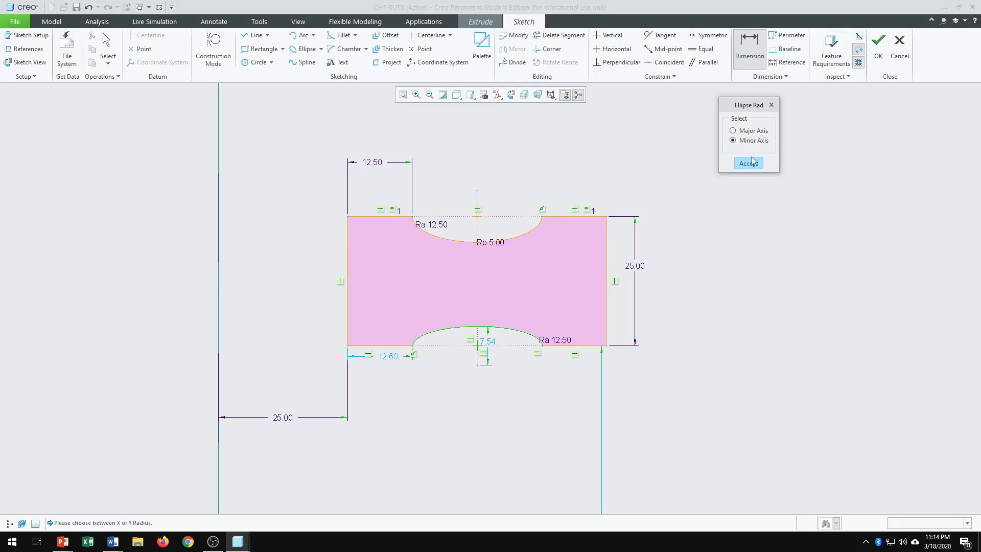
left_click(751, 163)
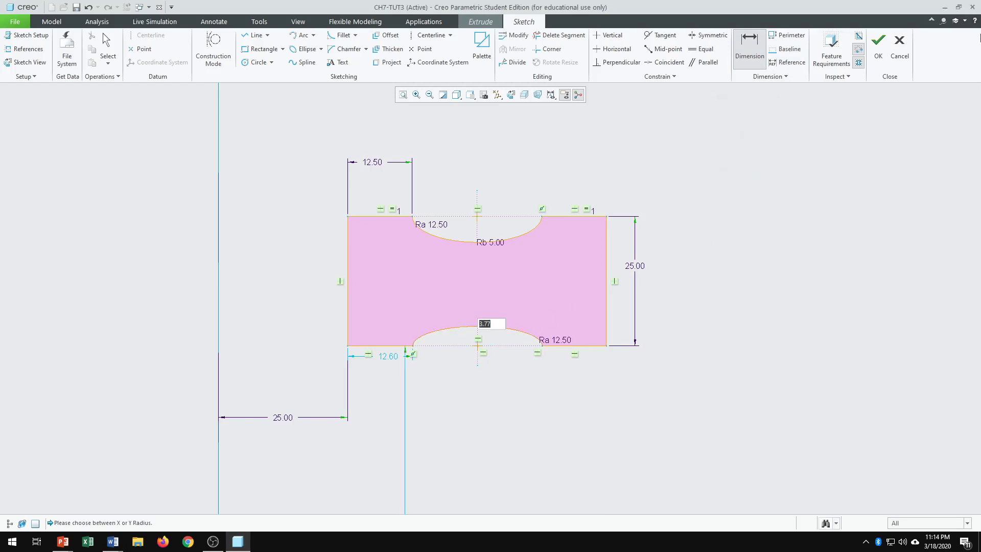
type("5")
key("Return")
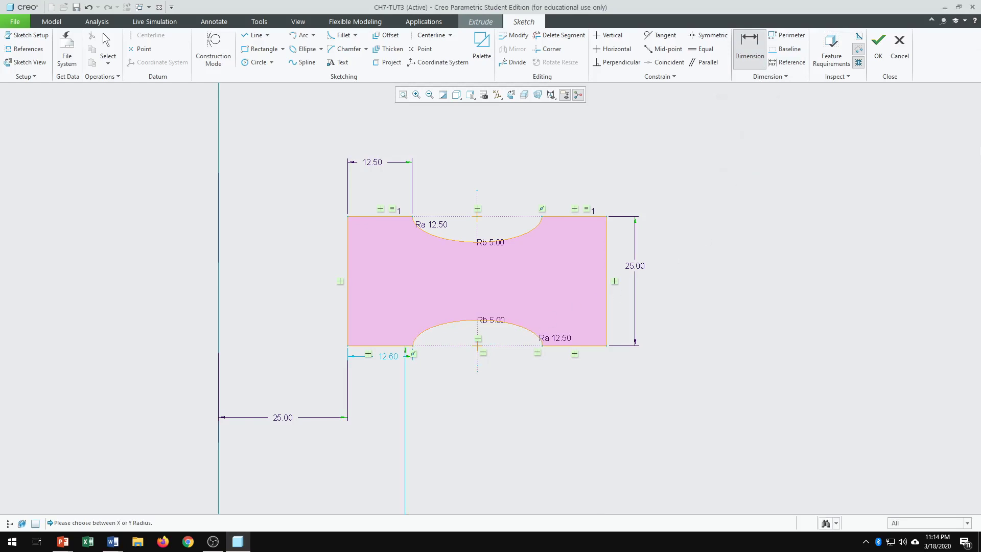
middle_click(714, 303)
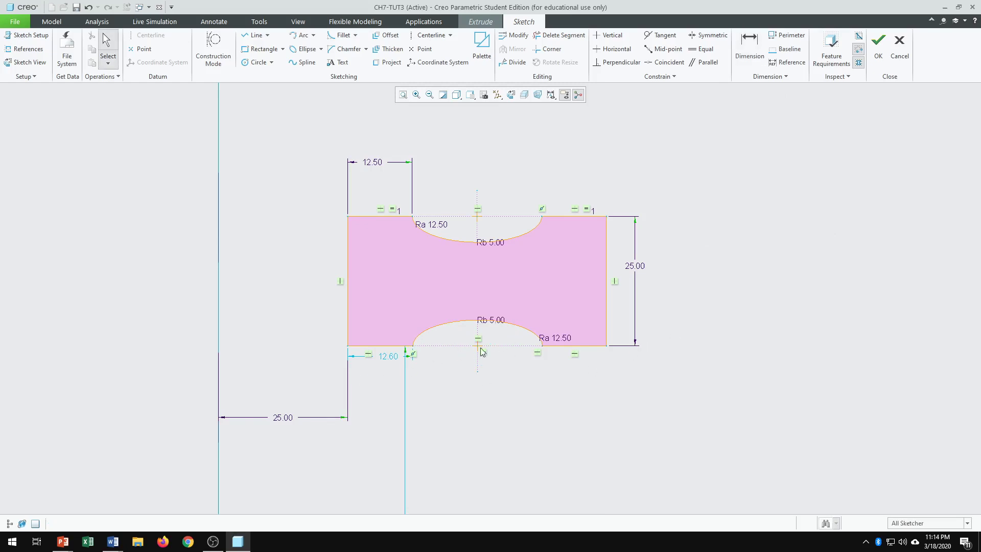
Constrain the lower edge segment left of the notch to equal length with the upper edge segment above it.
scroll(468, 343, "up", 1)
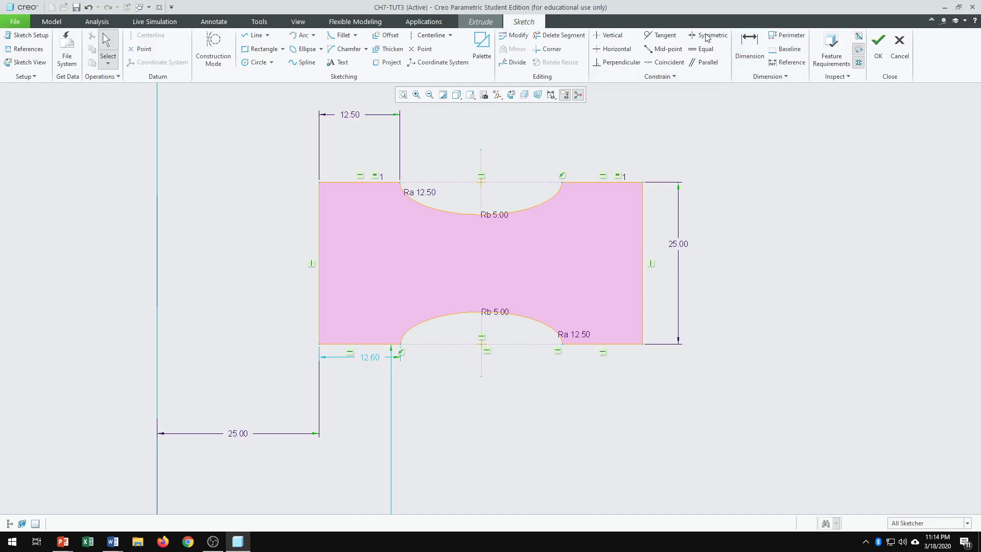
left_click(696, 51)
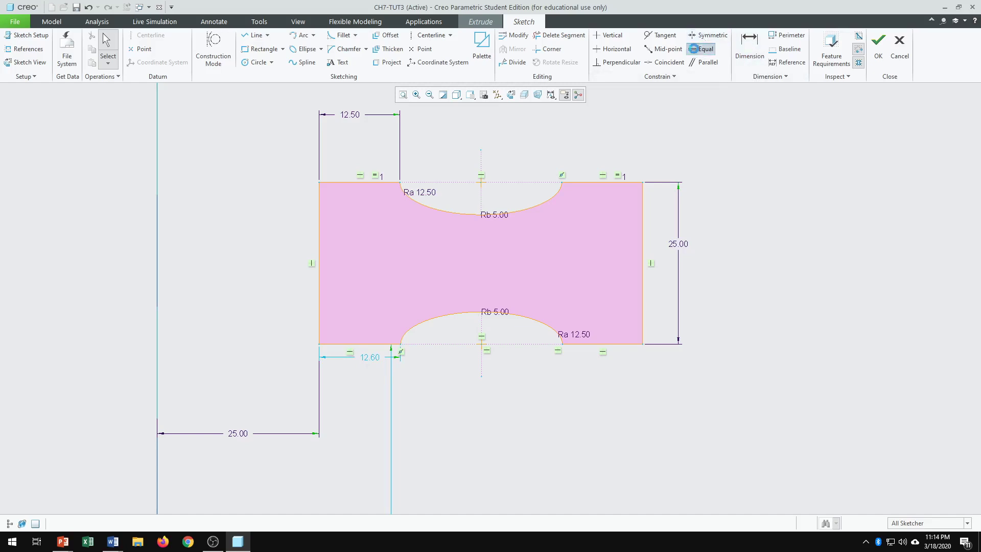
left_click(366, 182)
left_click(360, 344)
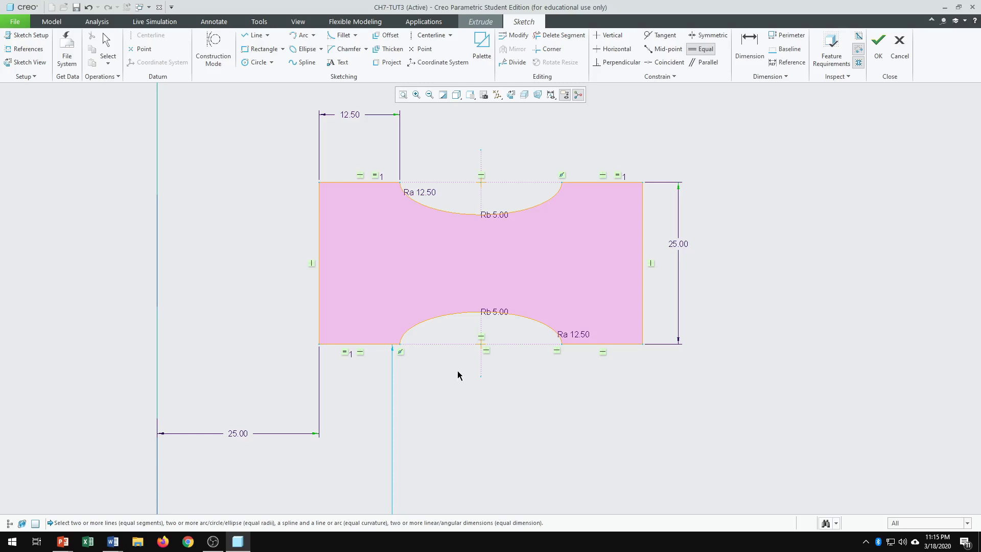
scroll(458, 372, "down", 3)
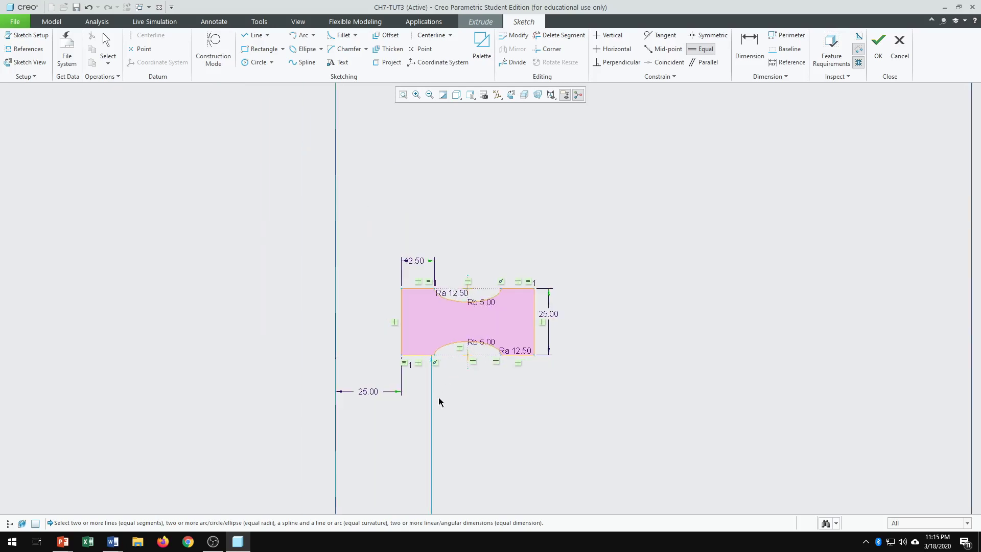
scroll(453, 353, "up", 5)
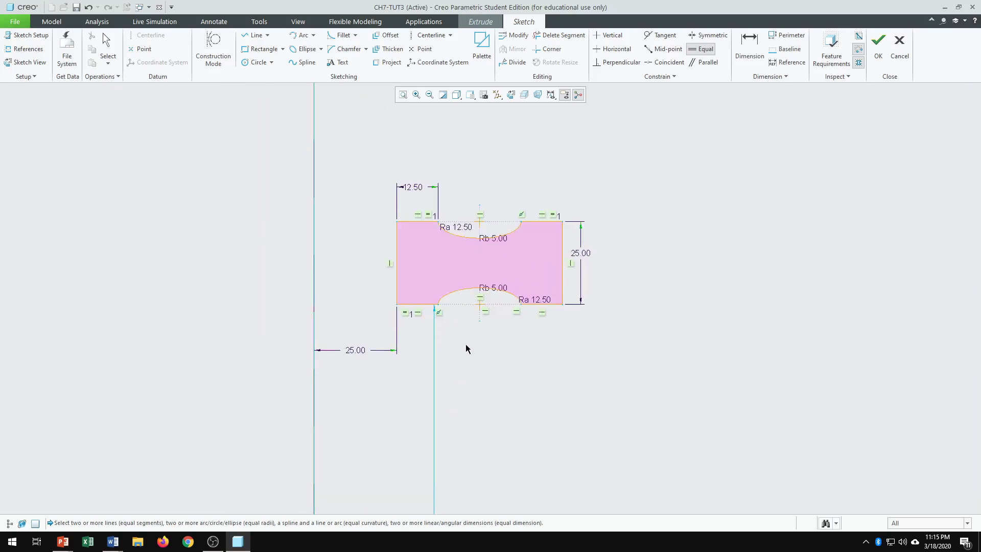
scroll(446, 356, "down", 3)
scroll(423, 329, "up", 3)
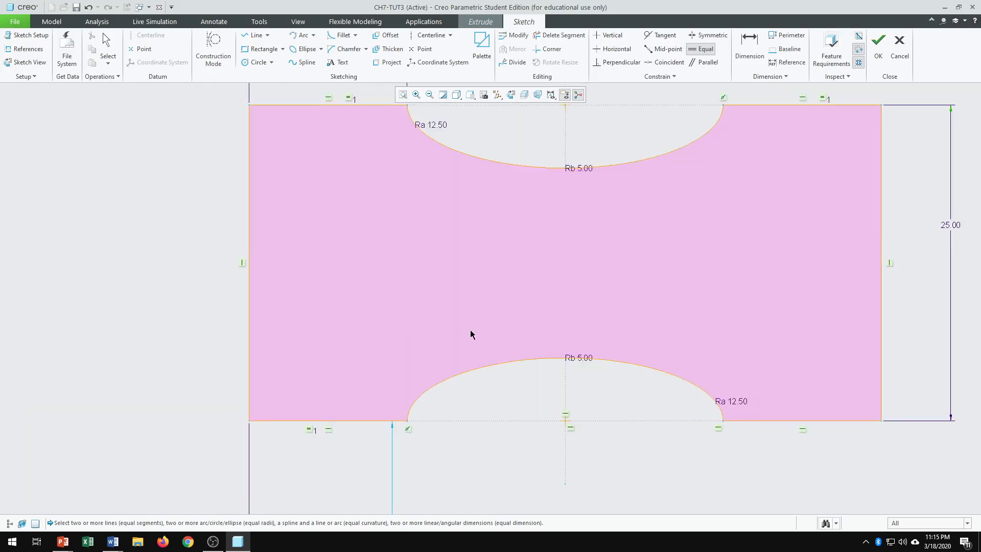
scroll(472, 336, "down", 3)
scroll(486, 330, "up", 1)
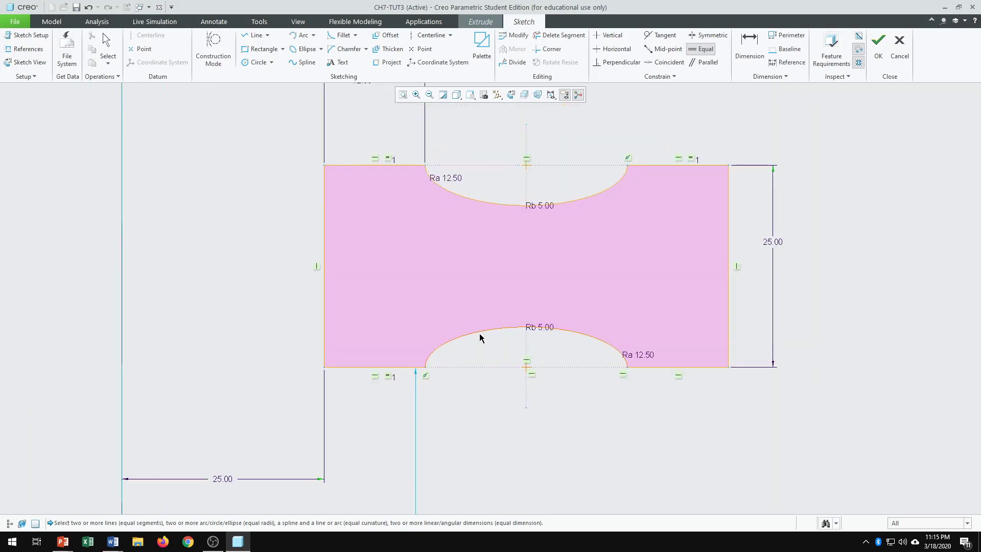
Sketch a rectangle about 14 high below the notched profile, spanning from the vertical reference line to alignment with the profile's left edge.
scroll(676, 269, "down", 3)
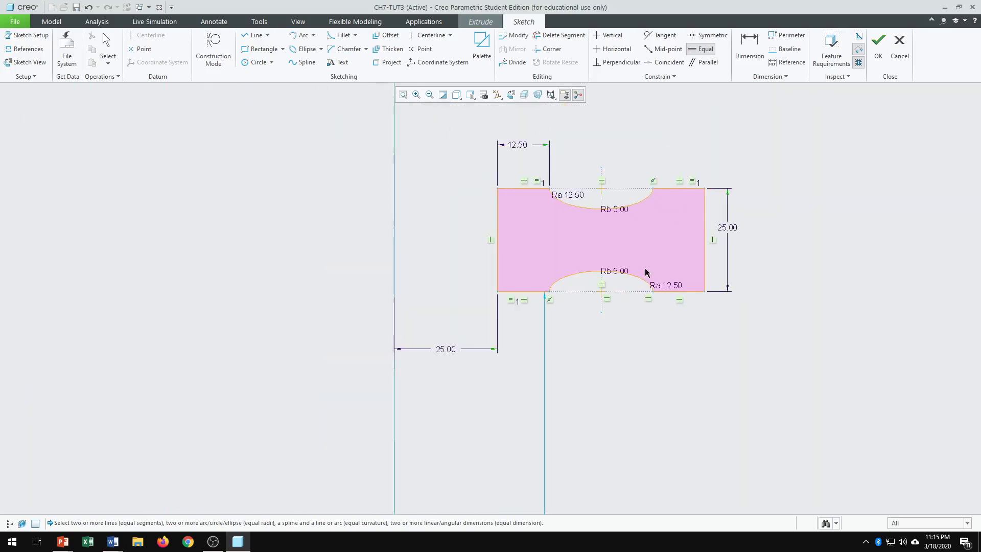
left_click(272, 53)
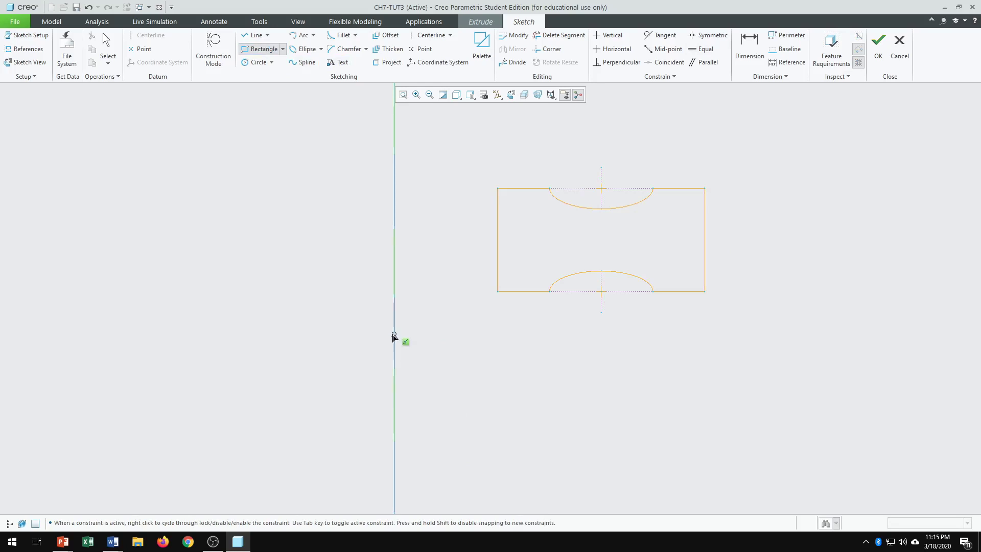
left_click(394, 333)
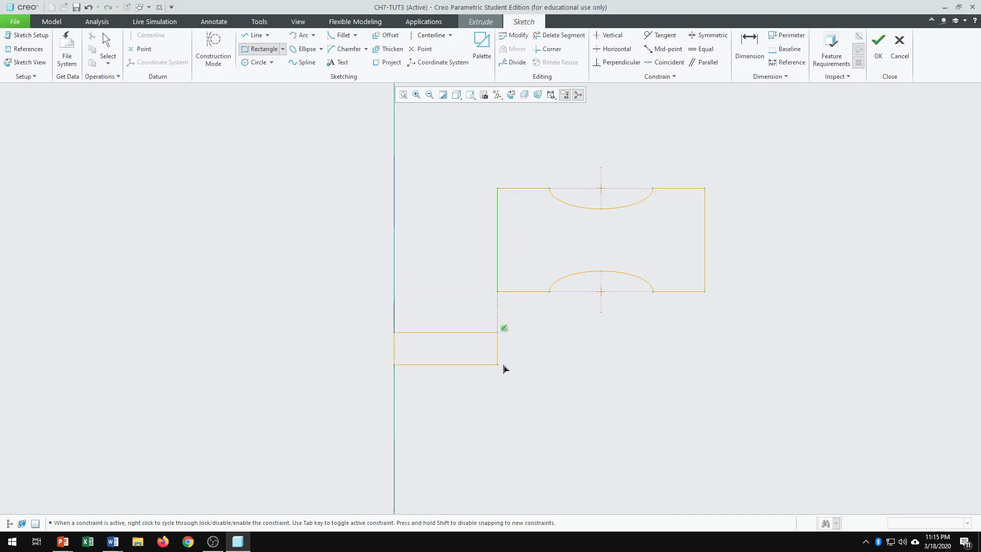
left_click(501, 394)
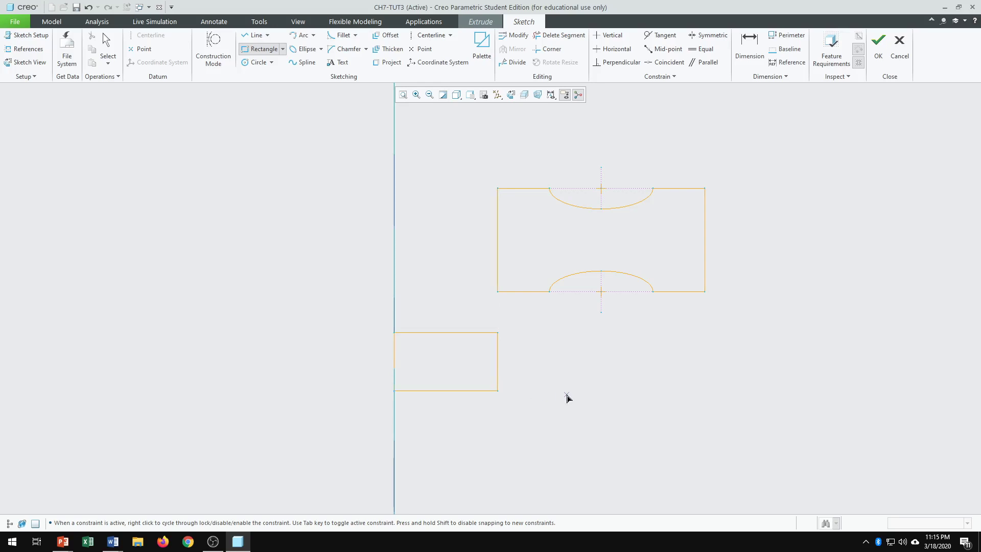
middle_click(568, 397)
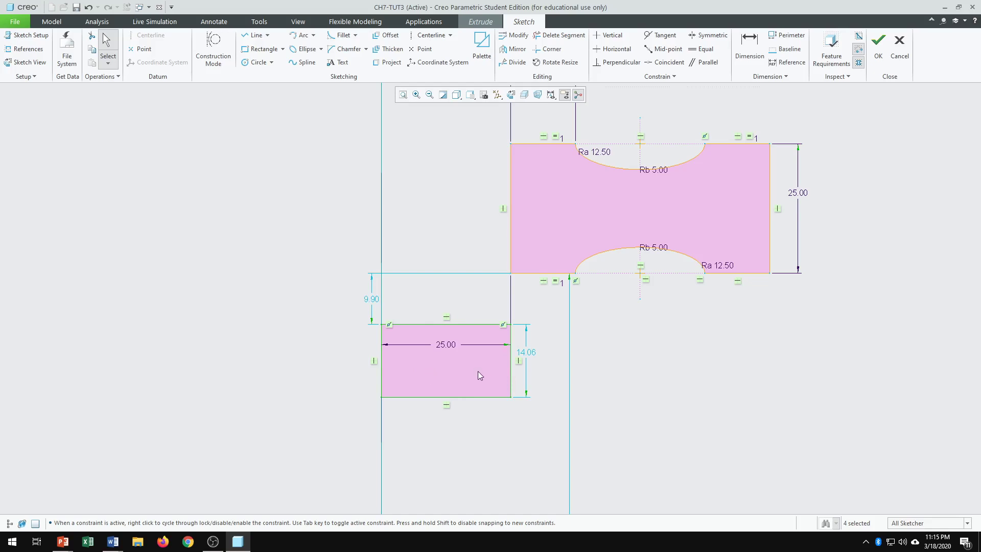
Set the new lower rectangle's height to 25.
scroll(477, 371, "down", 1)
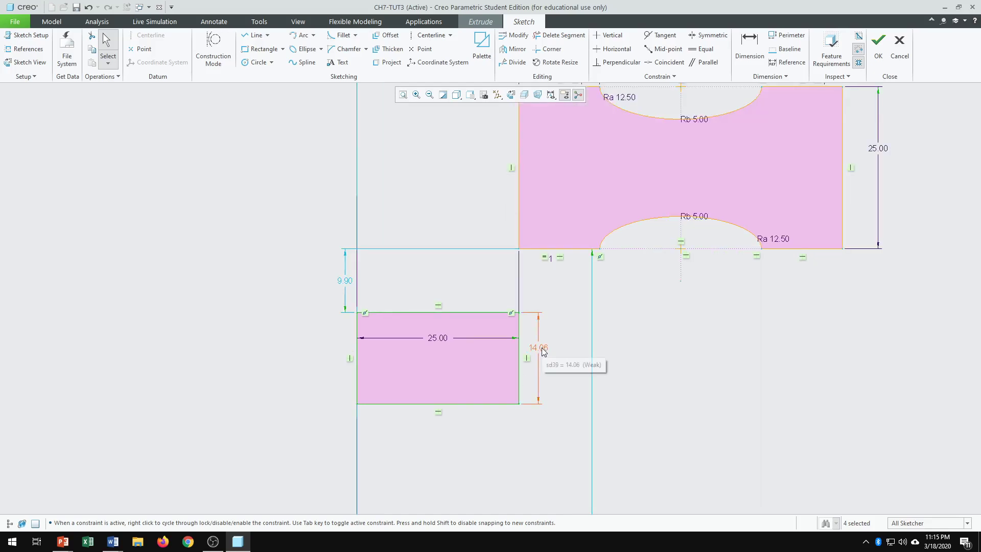
double_click(544, 352)
type("25")
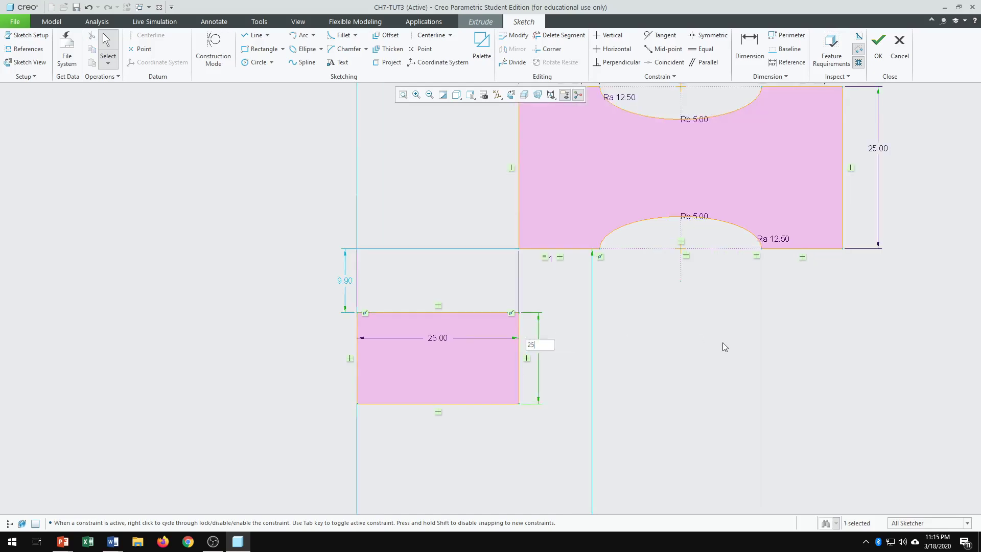
key("Return")
Dimension the vertical gap between the notched profile's lower edge and the square's upper edge as 12.5.
scroll(594, 371, "up", 1)
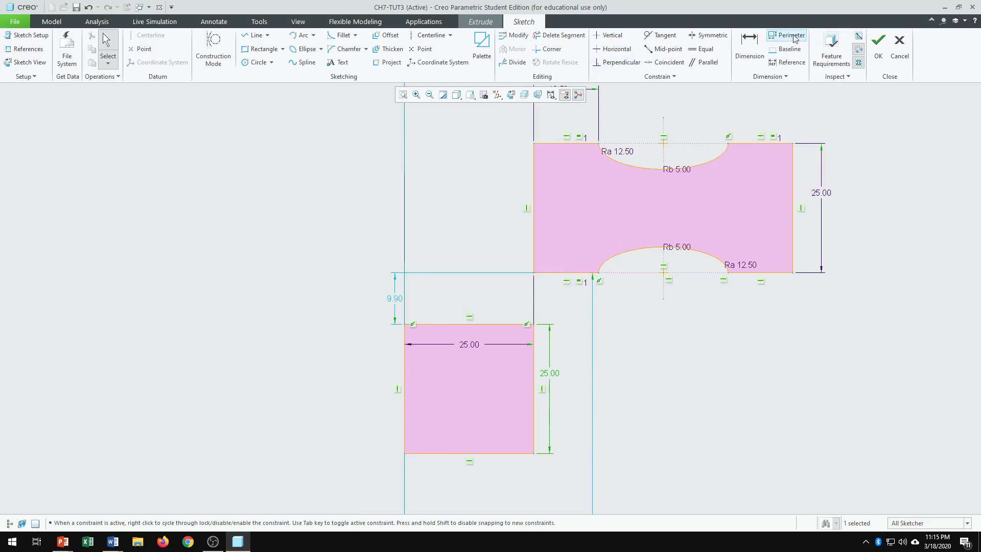
left_click(750, 47)
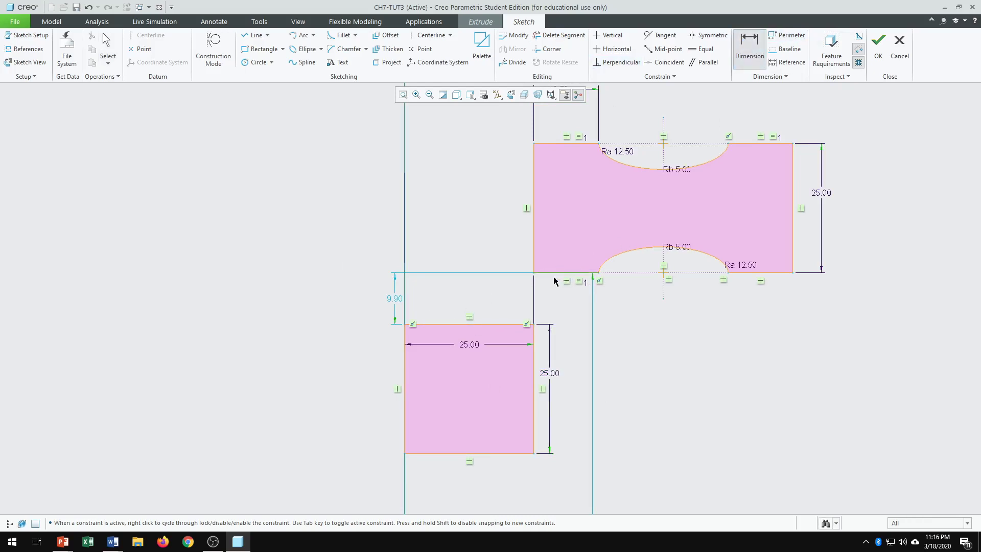
left_click(506, 323)
middle_click(549, 295)
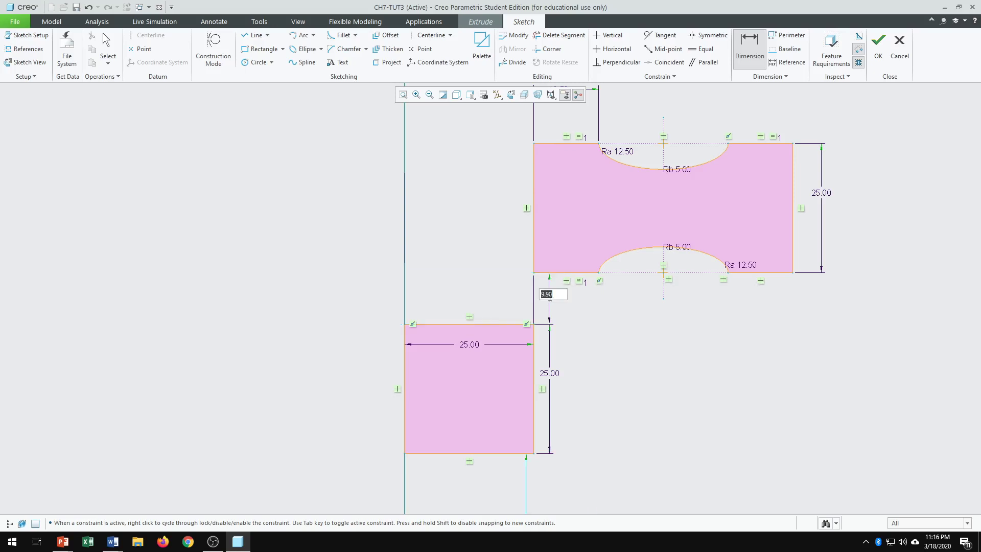
type("12.5")
key("Return")
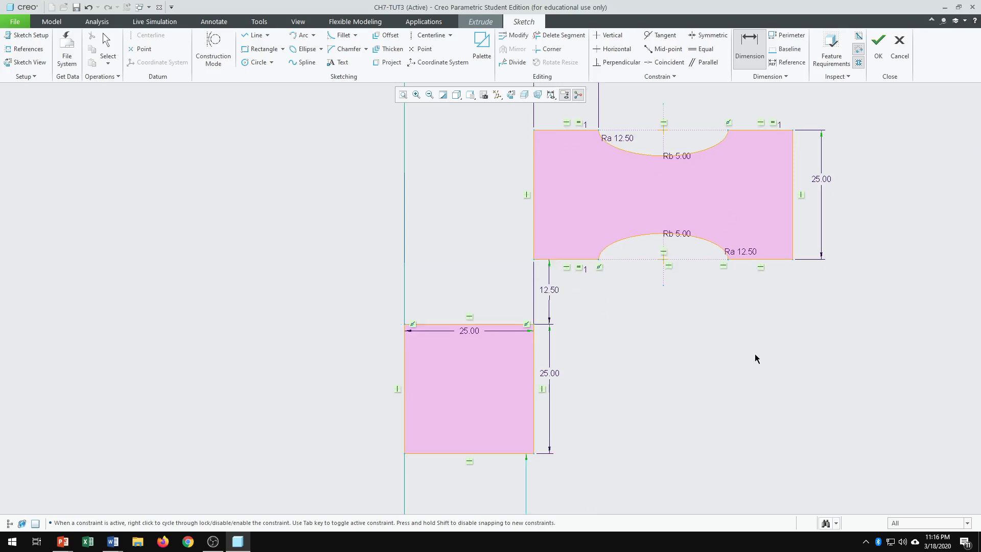
Set the distance from the horizontal reference line to the square's lower edge to 10.
scroll(603, 361, "down", 6)
scroll(603, 454, "up", 4)
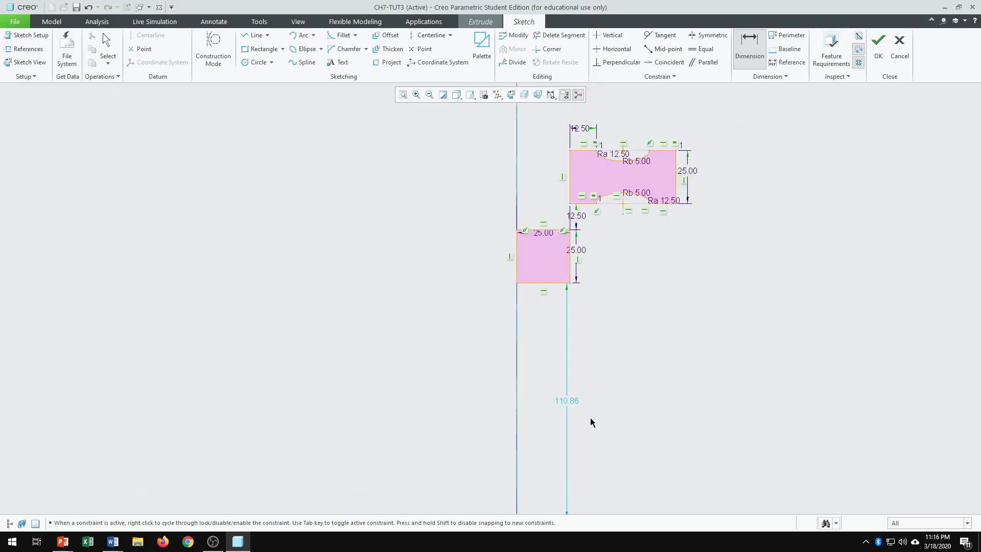
scroll(578, 455, "down", 3)
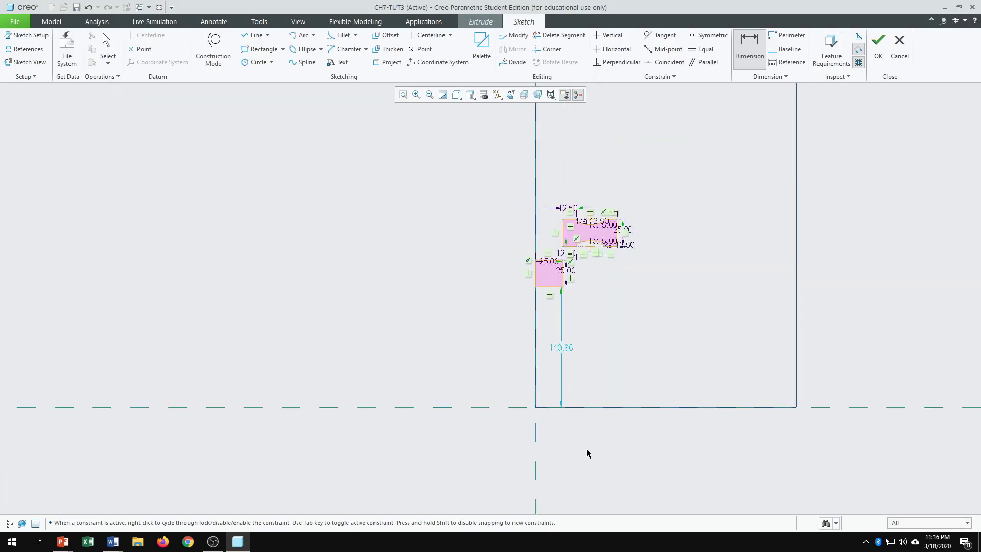
scroll(613, 358, "up", 2)
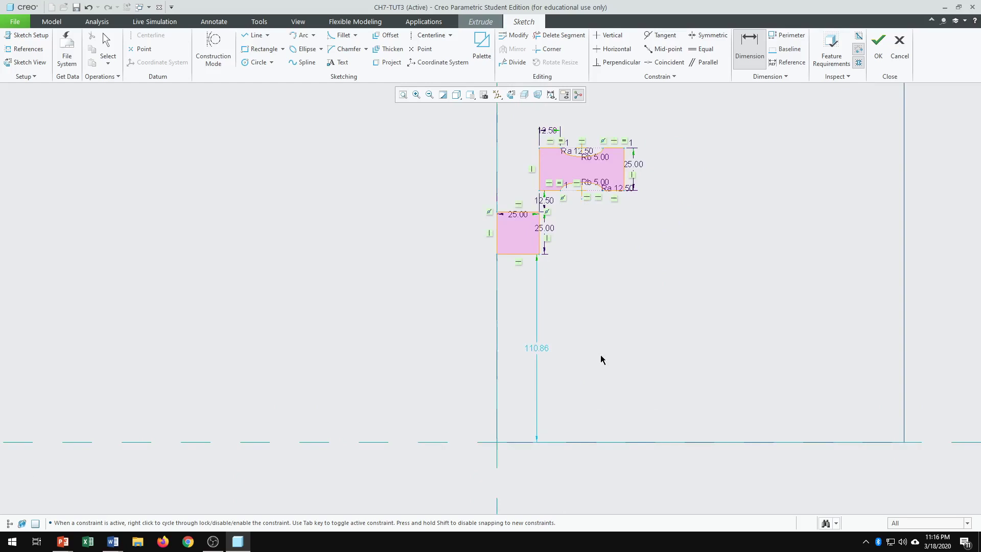
double_click(535, 350)
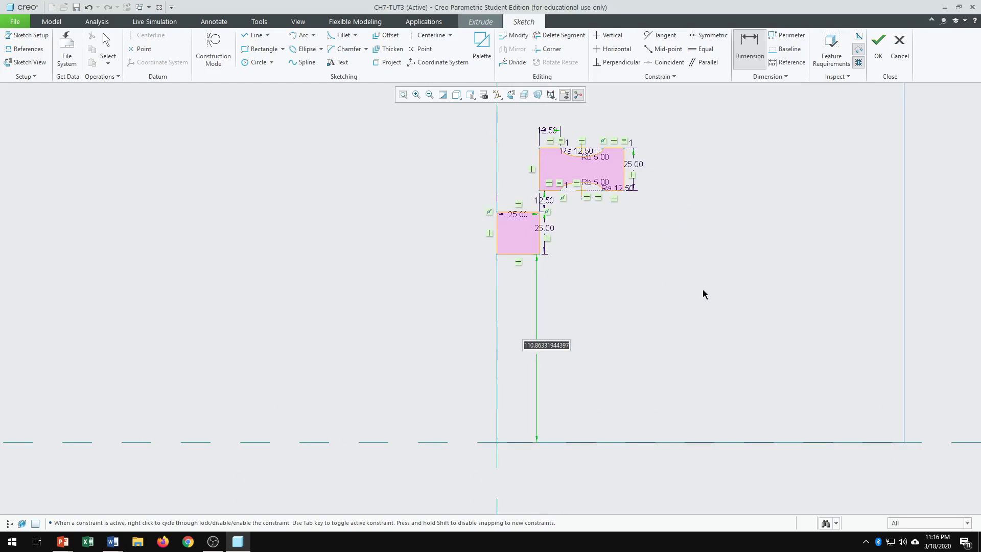
type("10")
key("Return")
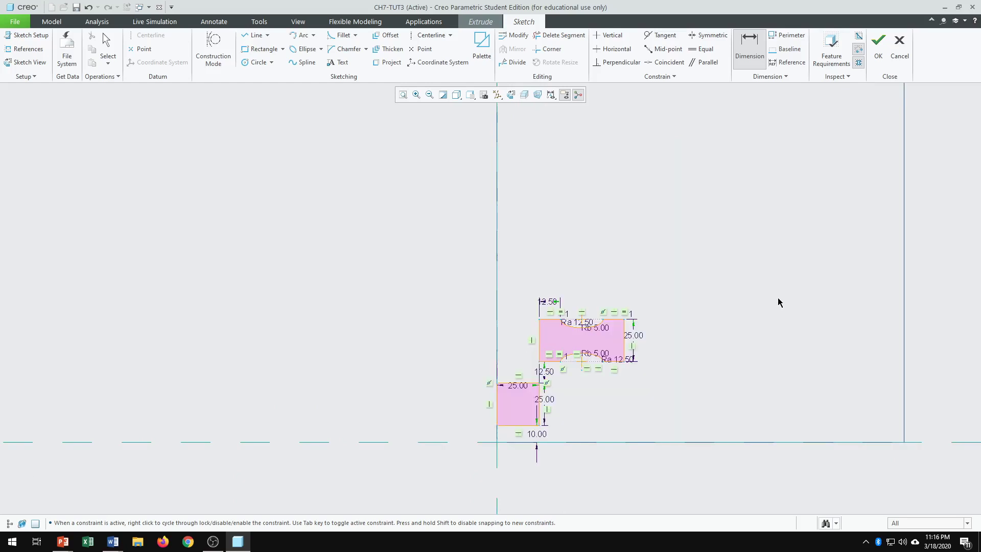
Reposition the square's 25 width dimension above its upper edge.
scroll(514, 452, "down", 3)
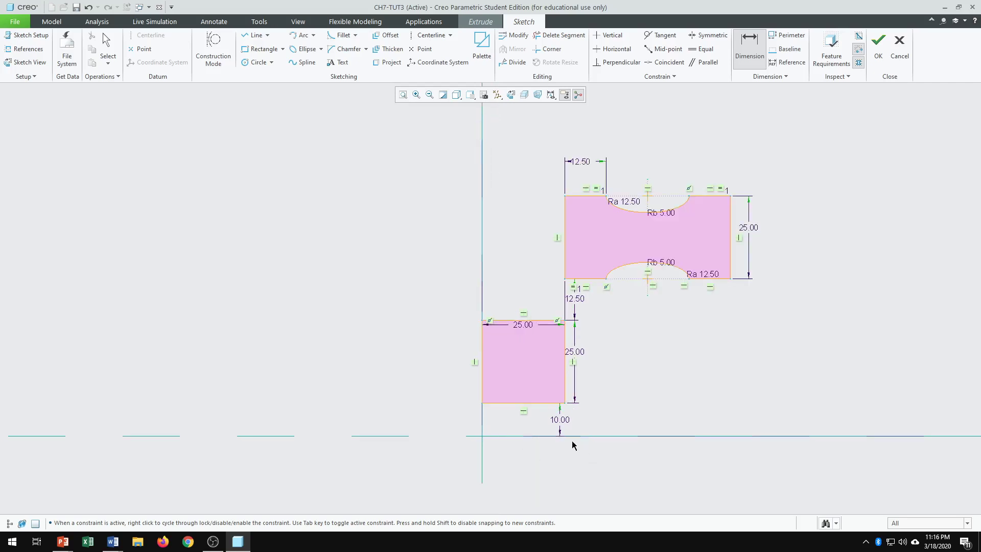
scroll(581, 428, "down", 3)
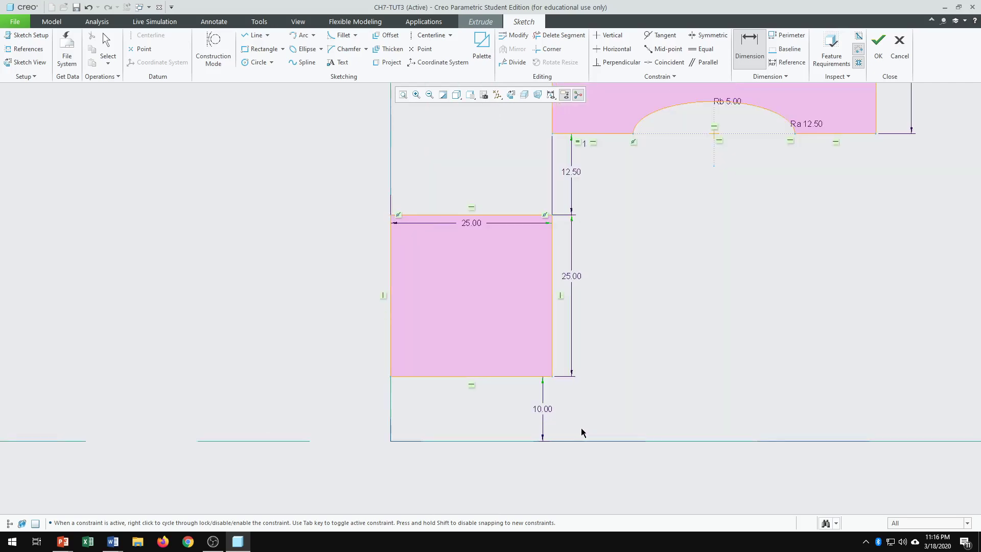
middle_click(663, 332)
mouse_move(475, 223)
left_mouse_down()
mouse_move(470, 128)
mouse_move(467, 164)
left_mouse_up()
scroll(683, 235, "up", 5)
scroll(654, 293, "down", 3)
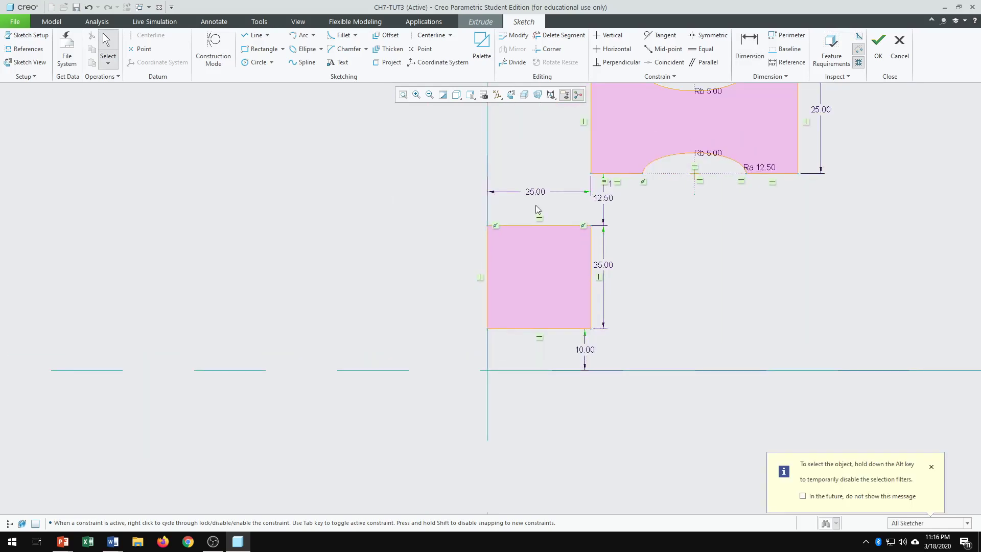
Sketch a center and axis ellipse about 22.8 by 5.2 centred on the square's upper-left corner, with its long axis along the upper edge.
scroll(537, 209, "down", 2)
left_click(321, 50)
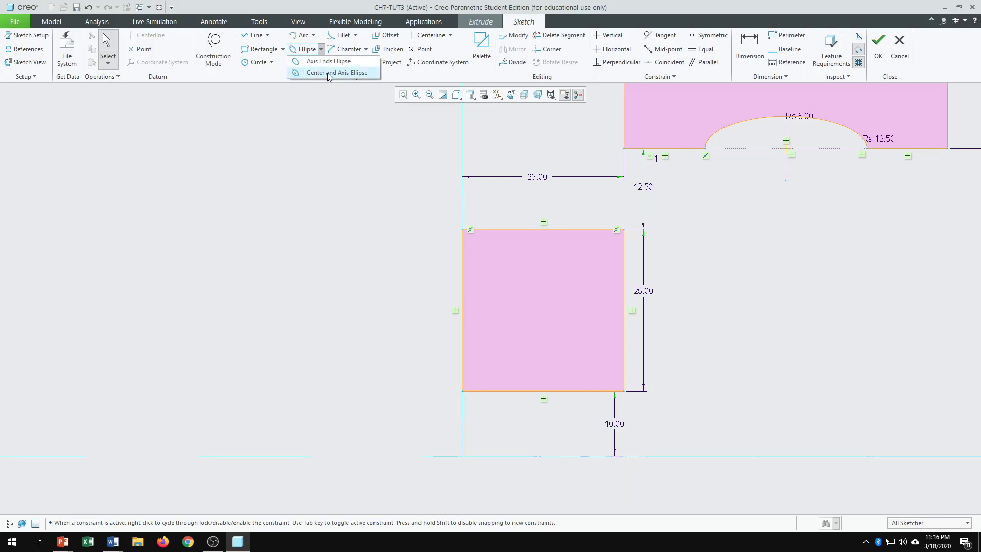
left_click(327, 72)
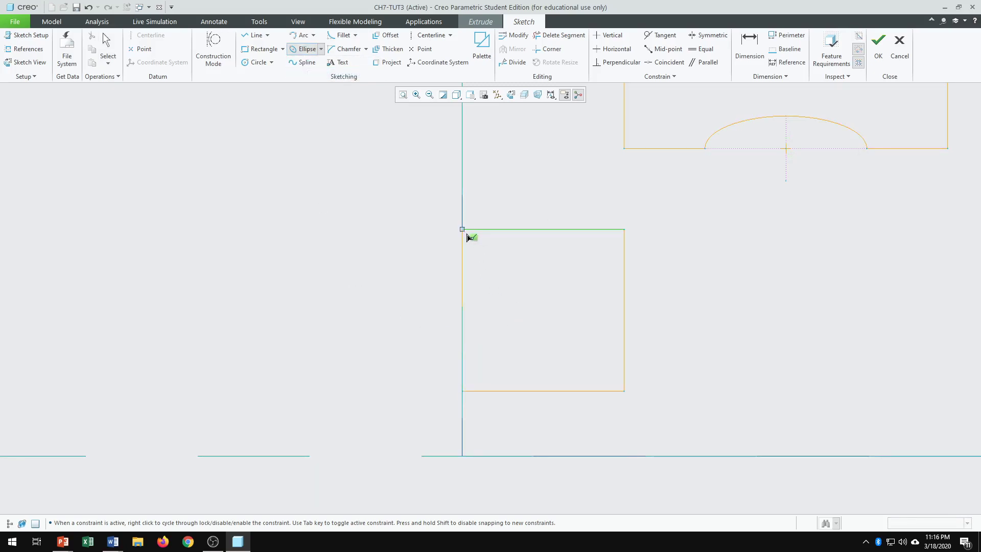
left_click(537, 231)
left_click(546, 247)
middle_click(570, 318)
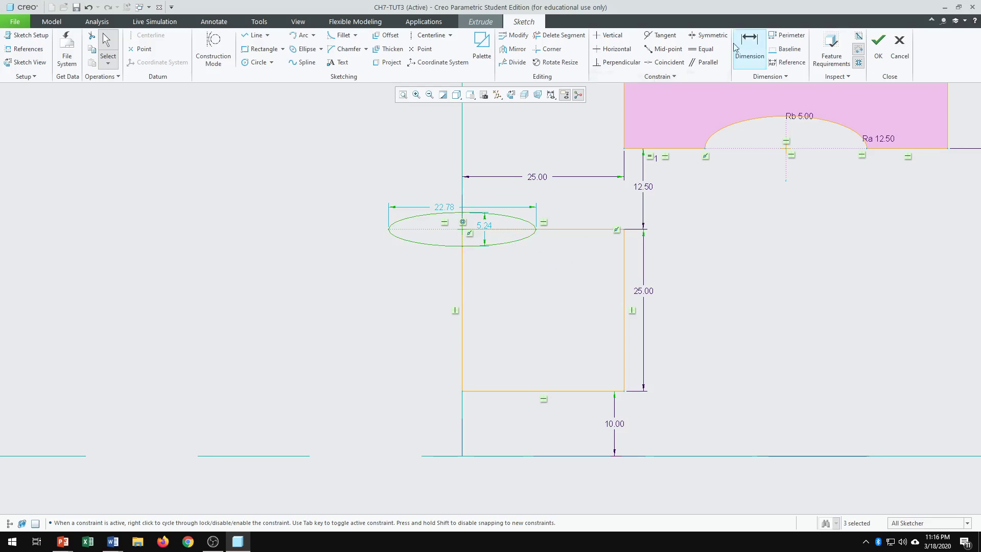
Trim the ellipse at the square's upper-left corner, keeping only the quarter arc inside the square.
left_click(562, 36)
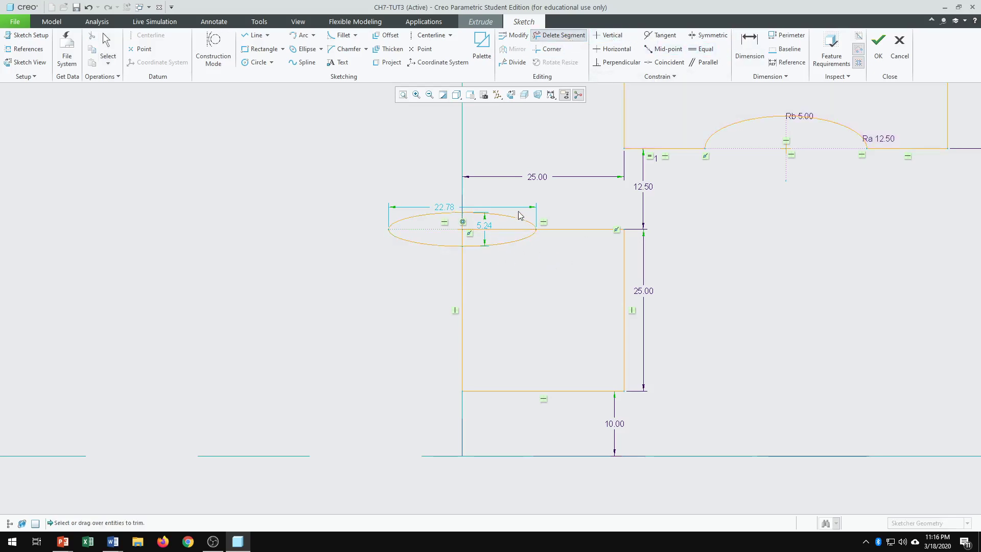
left_click(500, 214)
left_click(438, 214)
left_click(422, 241)
Dimension the upper quarter ellipse's major axis radius as 12.5.
scroll(515, 292, "down", 2)
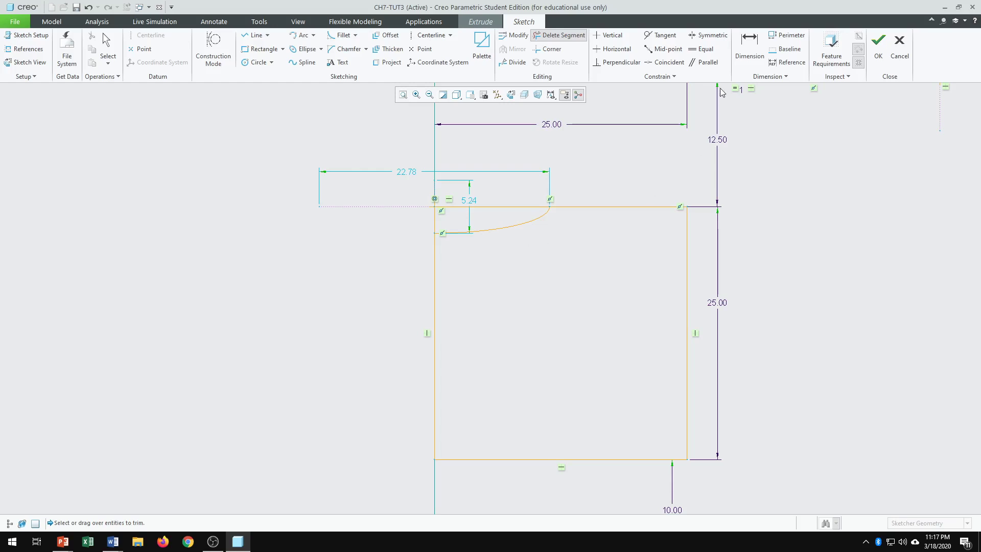
left_click(748, 52)
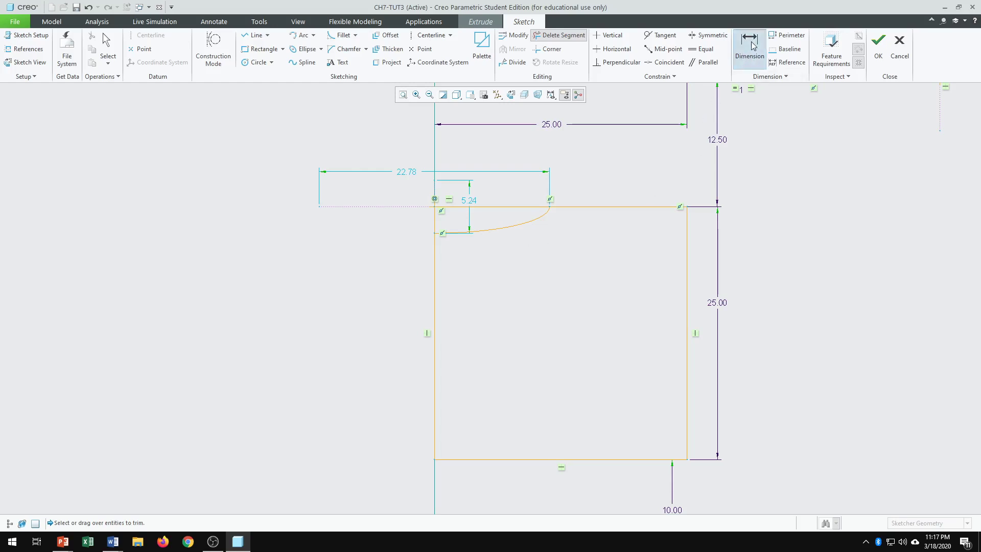
left_click(507, 230)
middle_click(501, 256)
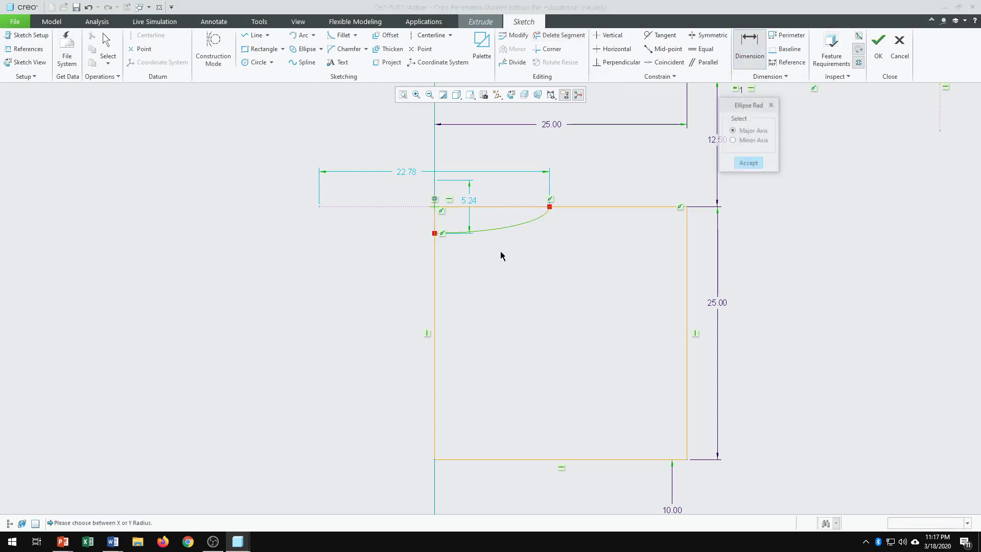
left_click(748, 163)
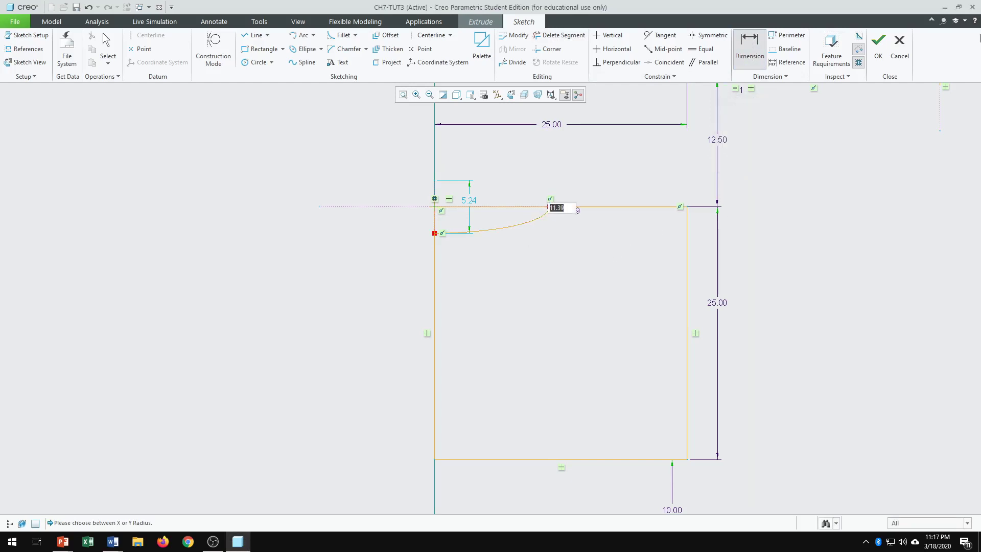
type("12.5")
key("Return")
Dimension the upper quarter ellipse's minor axis radius as 5.
left_click(526, 228)
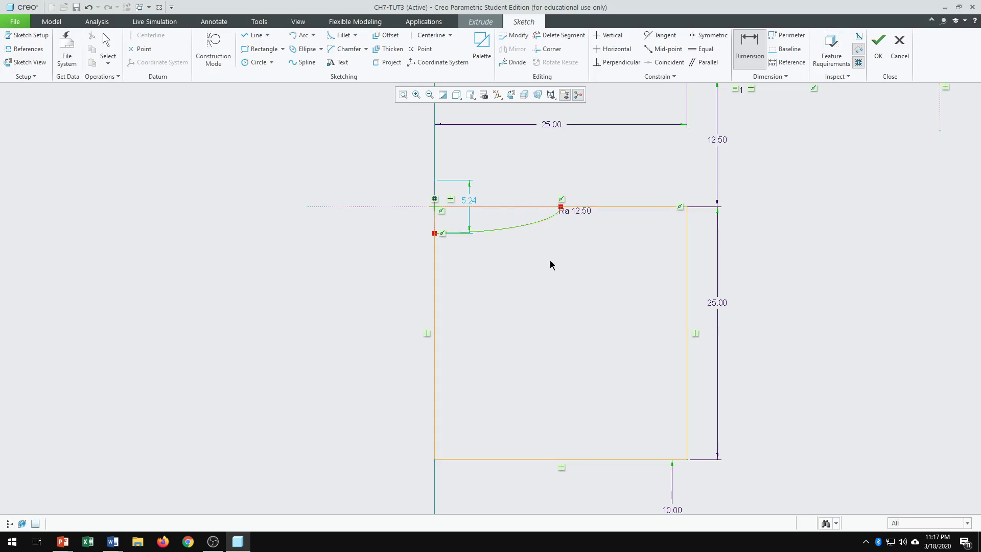
middle_click(758, 232)
left_click(742, 141)
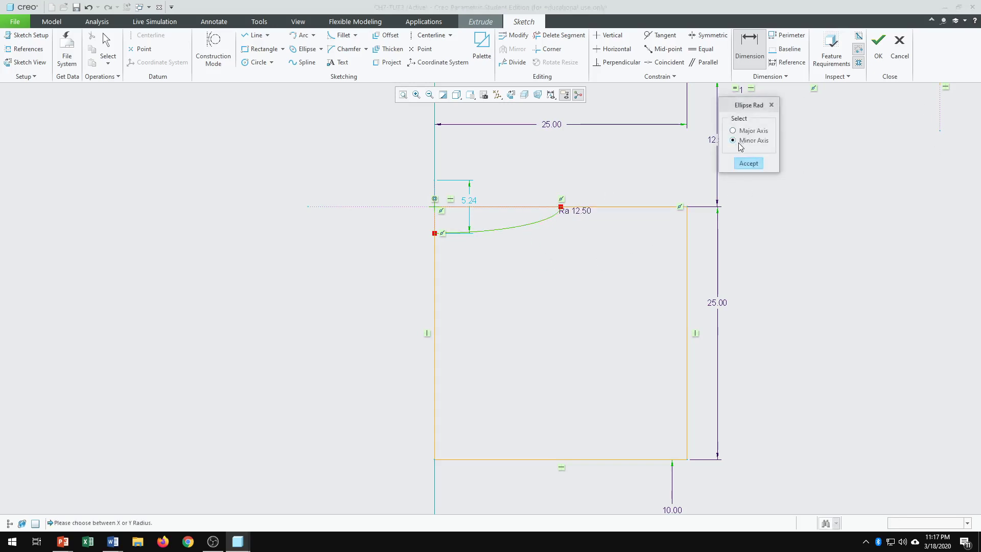
left_click(751, 167)
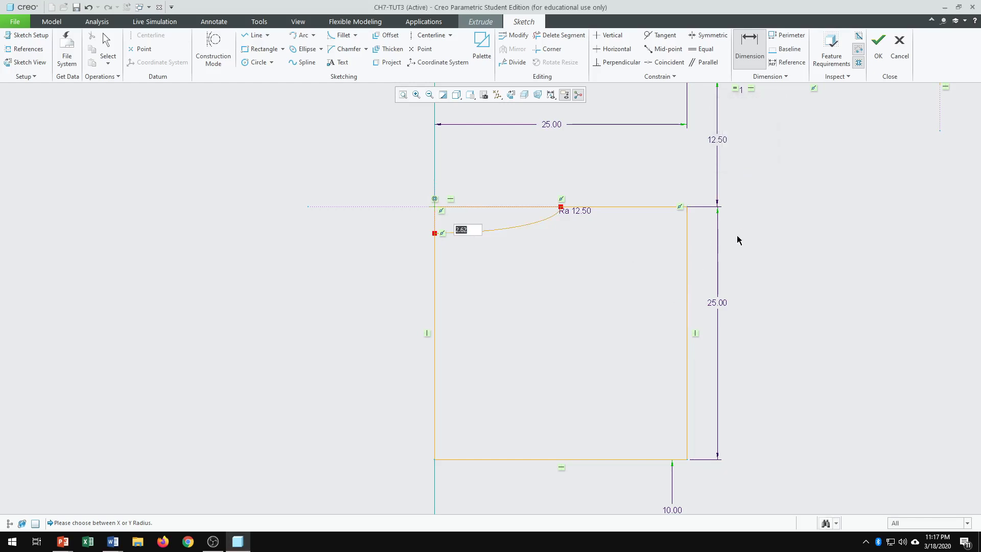
type("5")
key("Return")
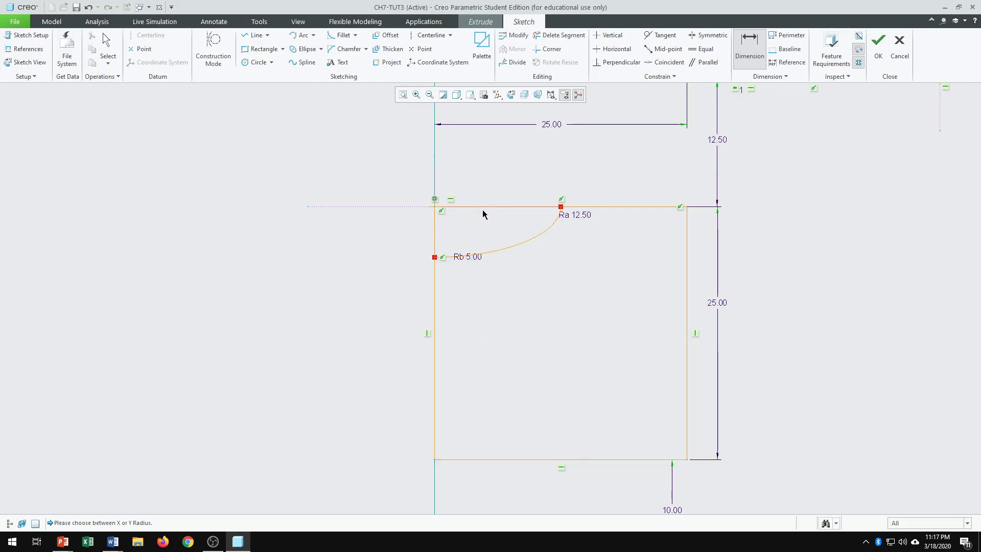
Sketch a center and axis ellipse about 22.5 by 5.9 centred on the square's lower-left corner, with its long axis along the lower edge.
scroll(541, 248, "down", 1)
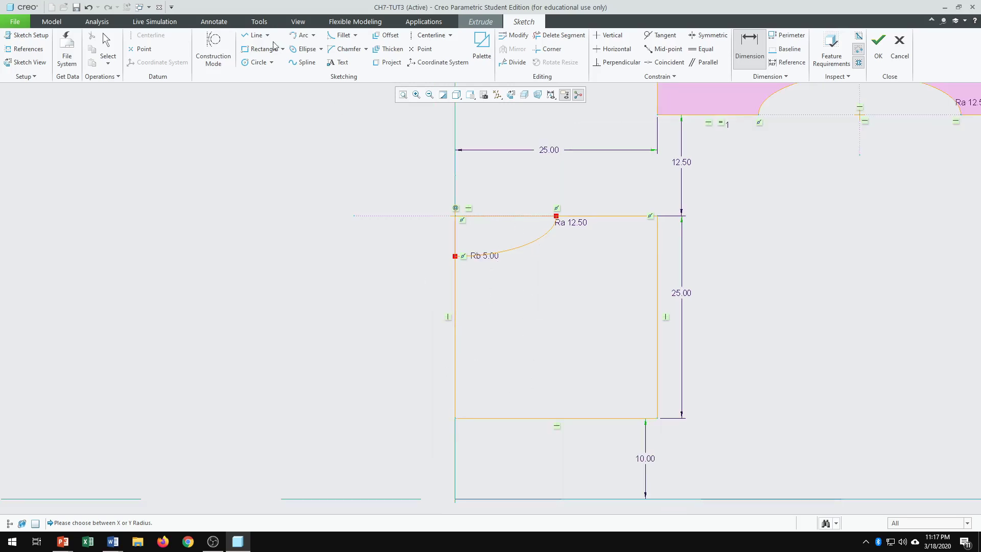
left_click(321, 49)
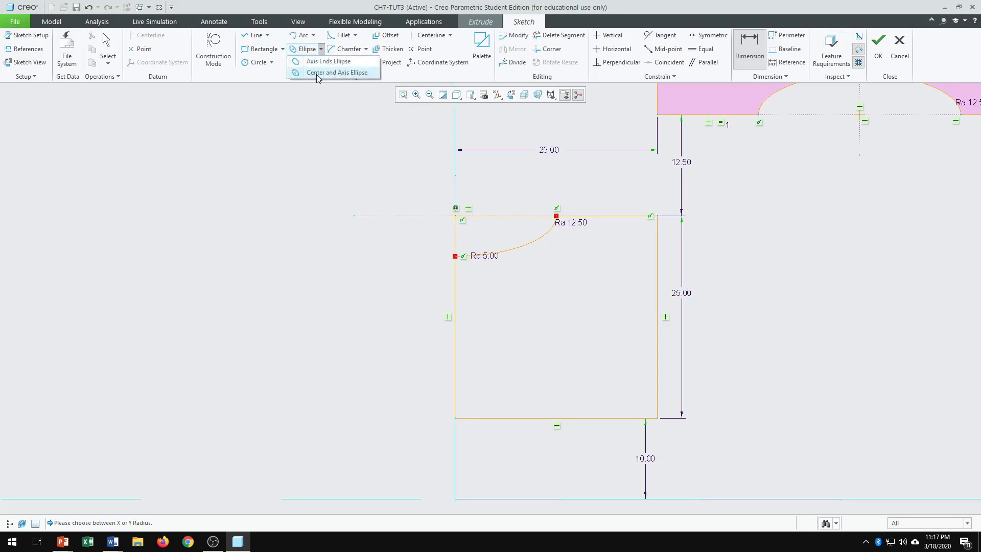
left_click(317, 74)
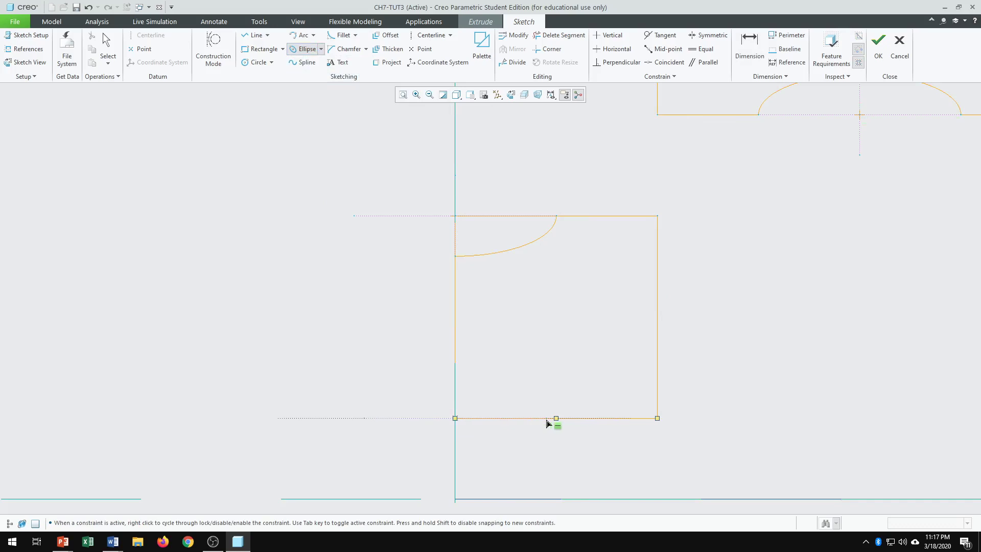
left_click(546, 419)
left_click(557, 447)
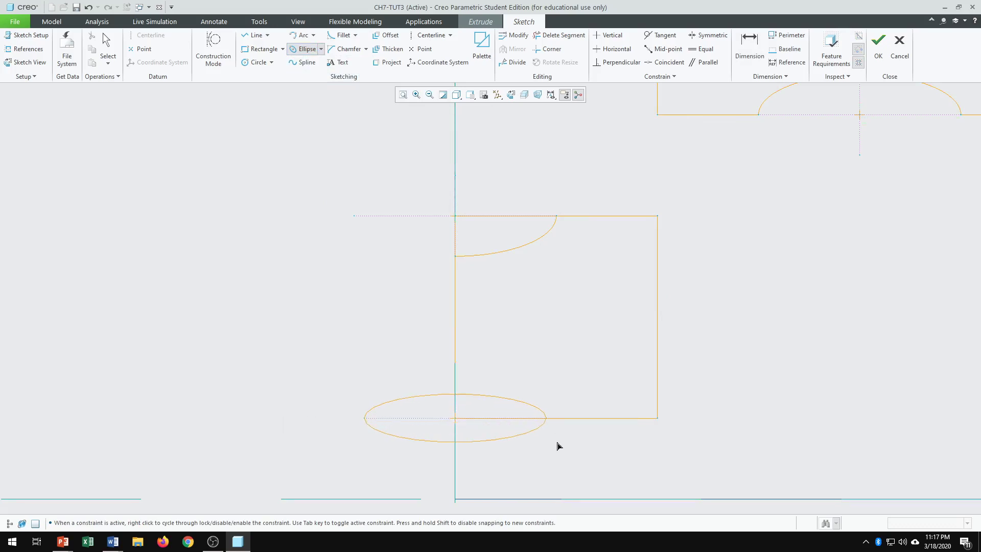
middle_click(587, 463)
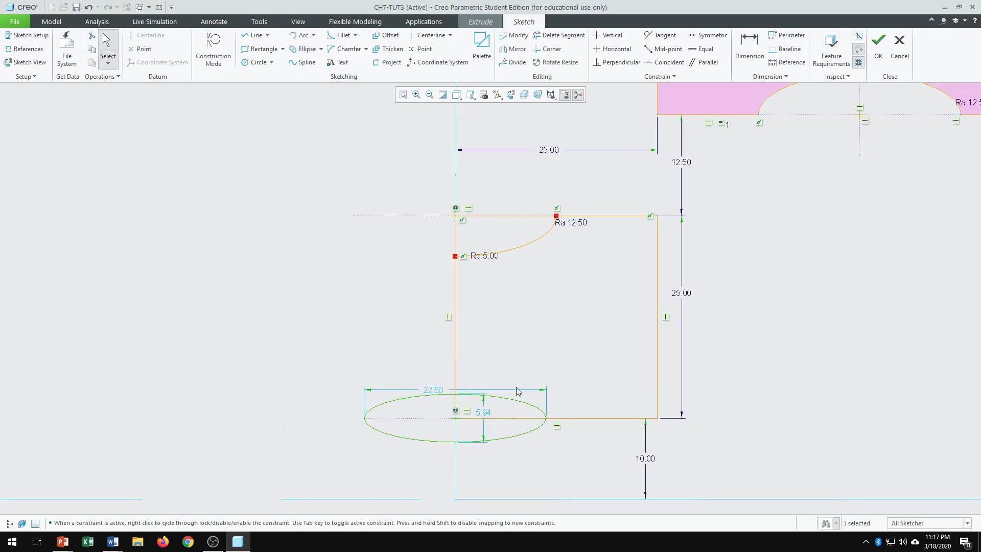
Trim the ellipse at the square's lower-left corner, keeping only the quarter arc inside the square.
left_click(526, 405)
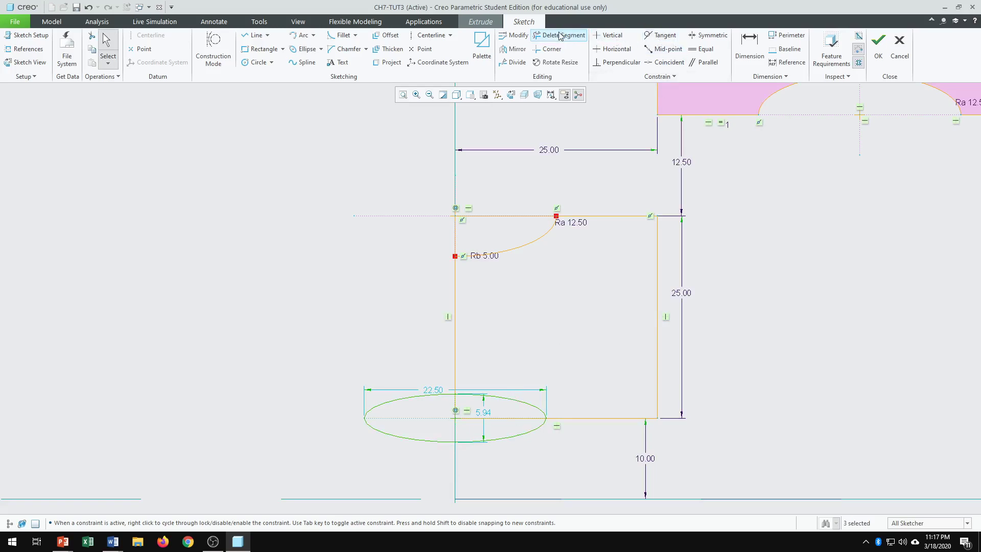
scroll(513, 21, "up", 1)
scroll(587, 345, "down", 2)
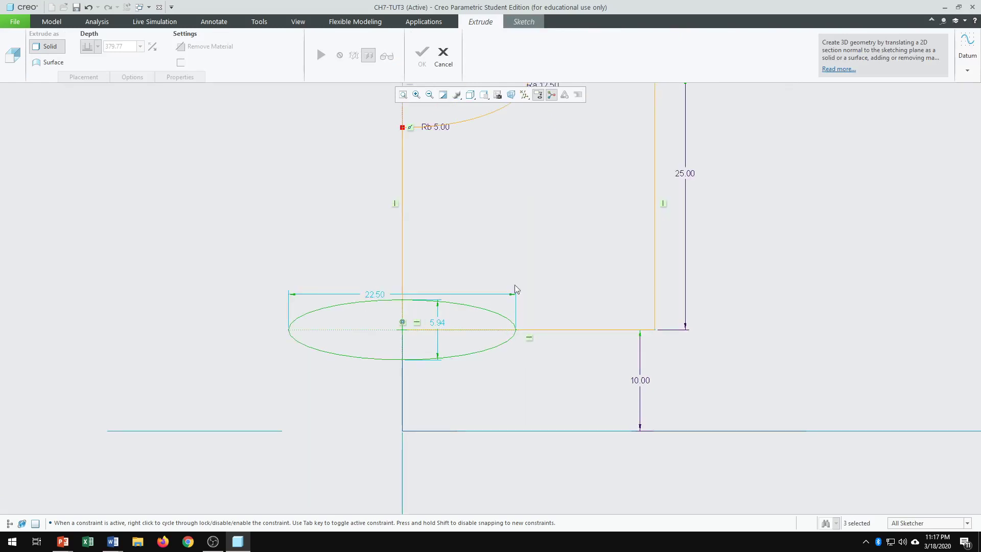
left_click(529, 21)
left_click(559, 35)
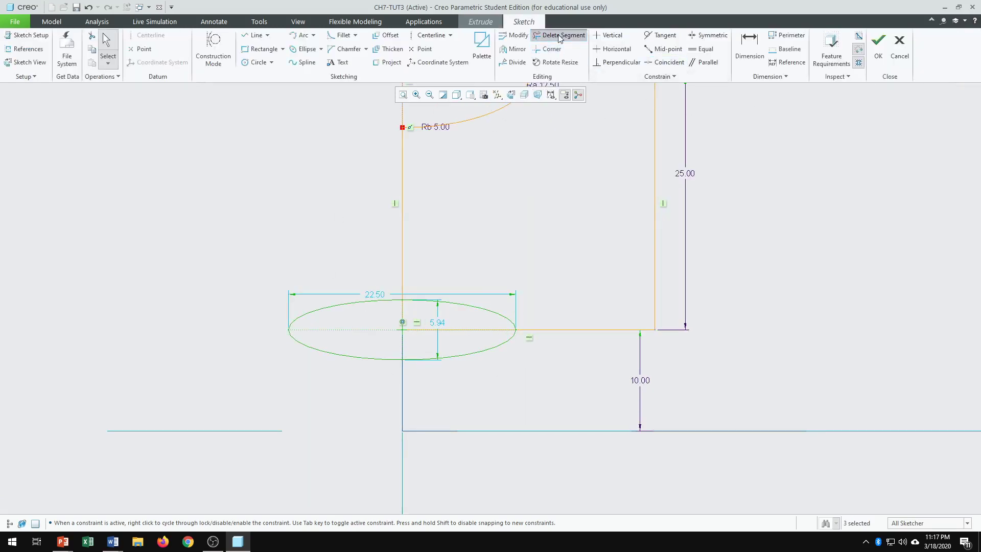
left_click_drag(379, 350, 361, 361)
left_click_drag(380, 275, 363, 311)
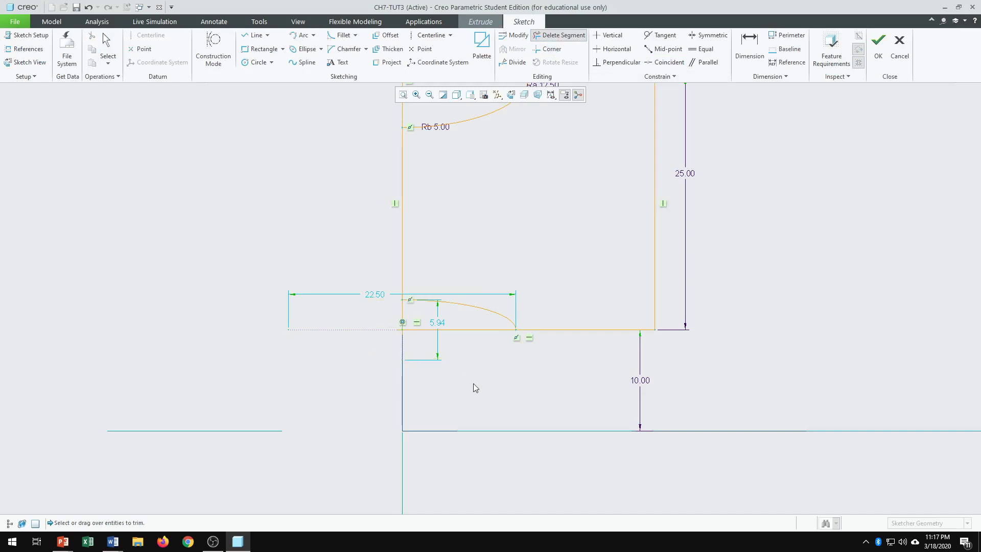
middle_click(473, 385)
Dimension the lower quarter ellipse's major axis radius as 12.5.
left_click(749, 44)
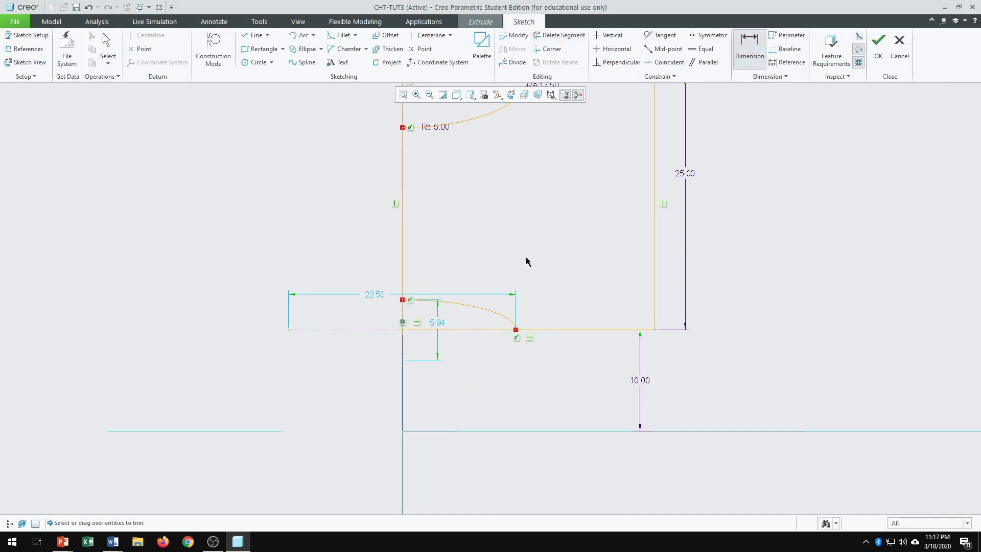
left_click(486, 310)
middle_click(519, 247)
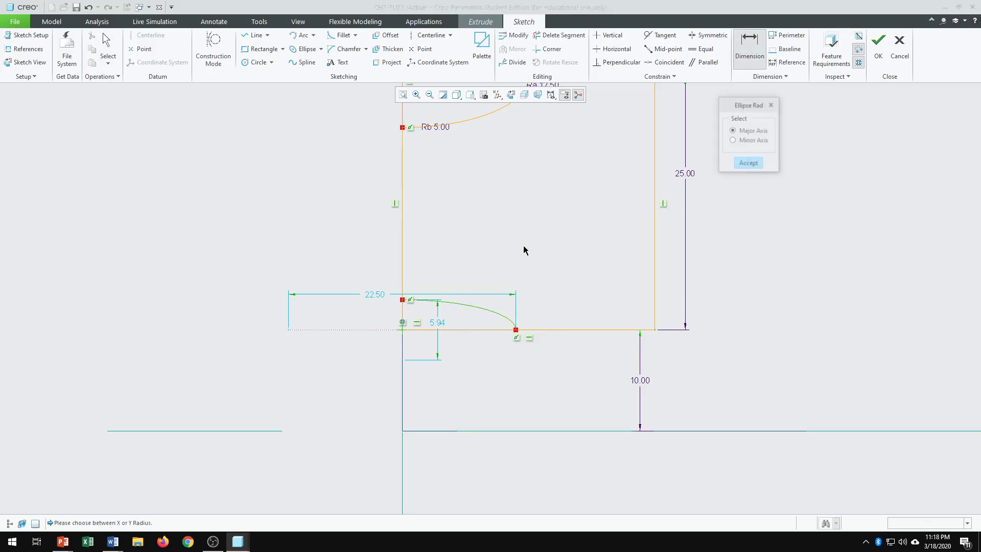
left_click(755, 163)
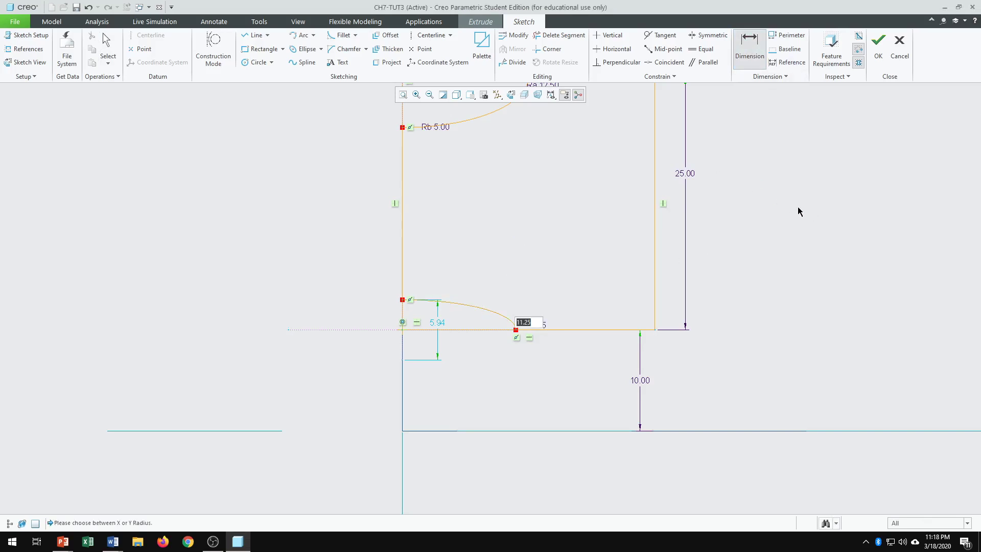
type("12.5")
key("Return")
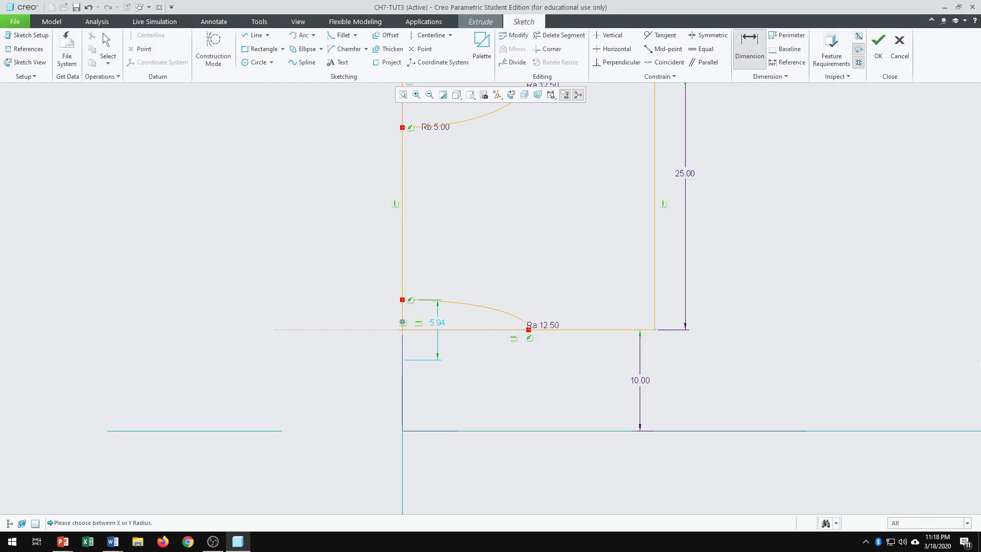
Dimension the lower quarter ellipse's minor axis radius as 5.
left_click(488, 311)
middle_click(525, 225)
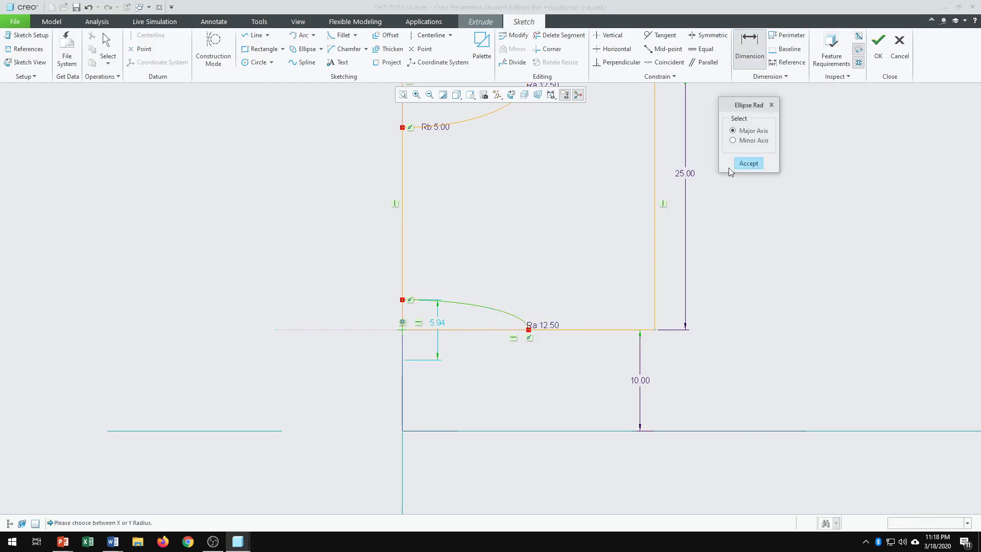
left_click(734, 141)
left_click(756, 167)
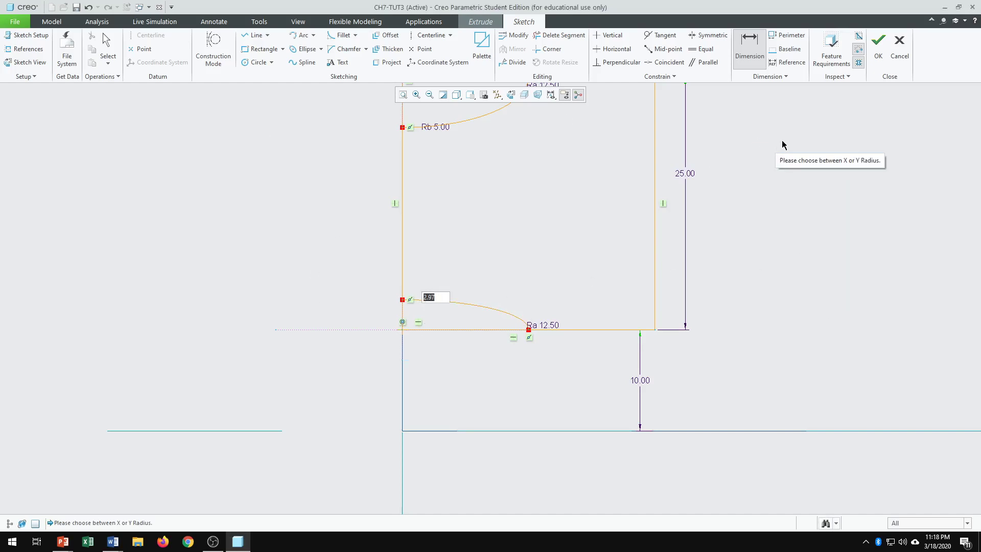
type("5")
key("Return")
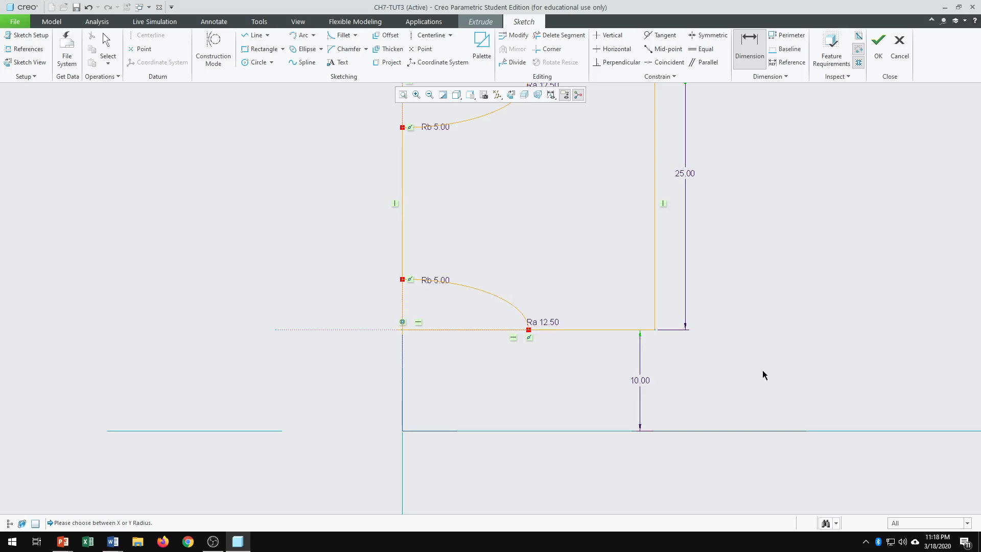
Trim the square's edge segments outside the two quarter ellipses, leaving its upper-left and lower-left corners notched.
scroll(491, 399, "up", 2)
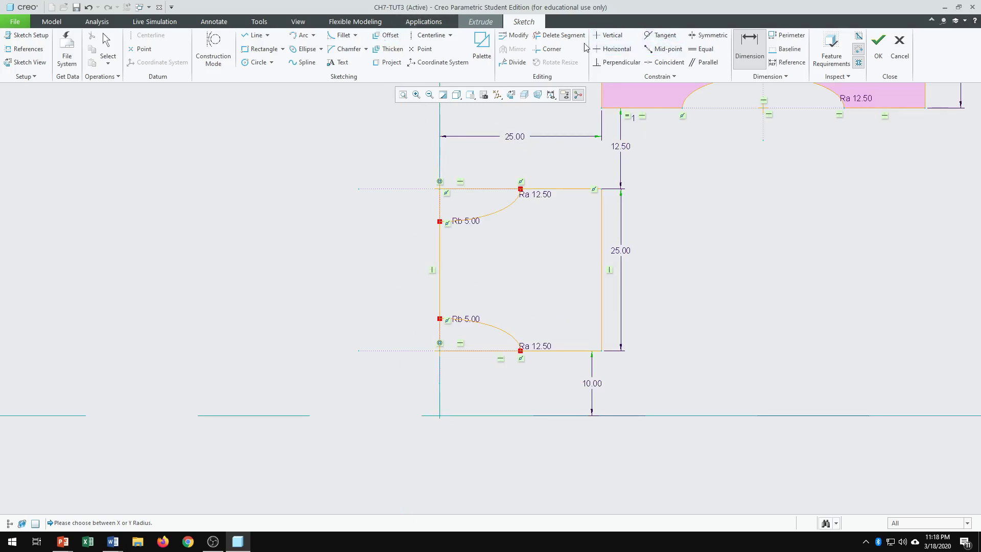
left_click(560, 35)
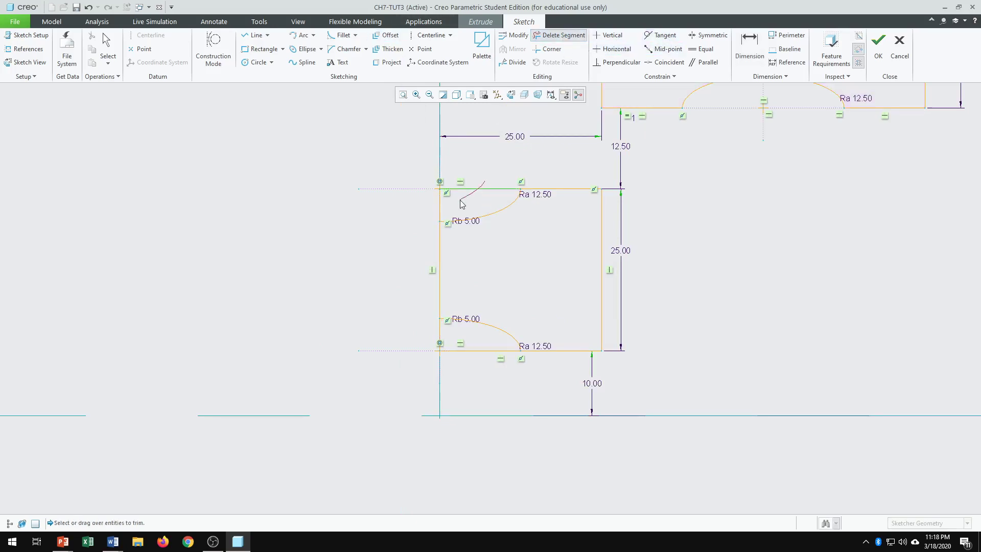
left_click(478, 189)
left_click(440, 205)
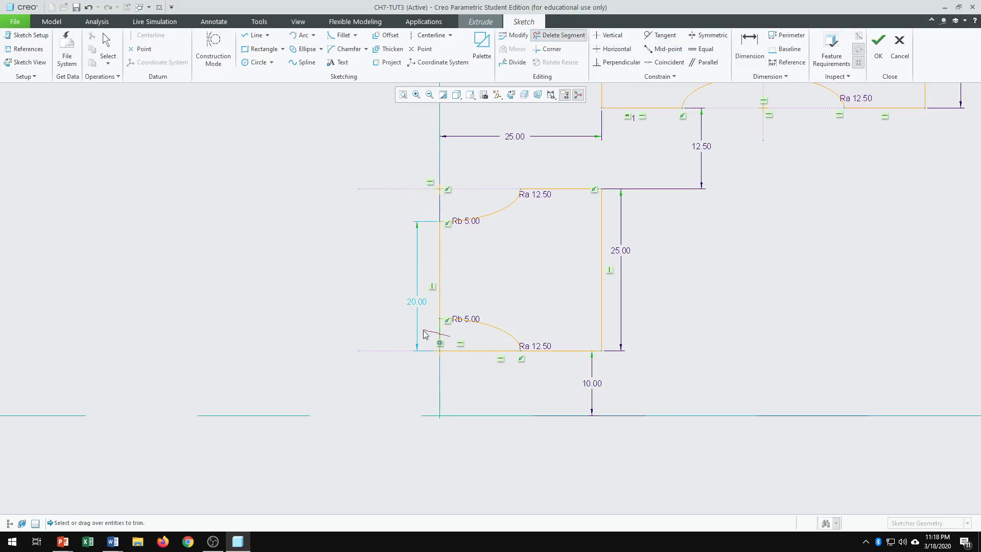
left_click(440, 335)
middle_click(478, 378)
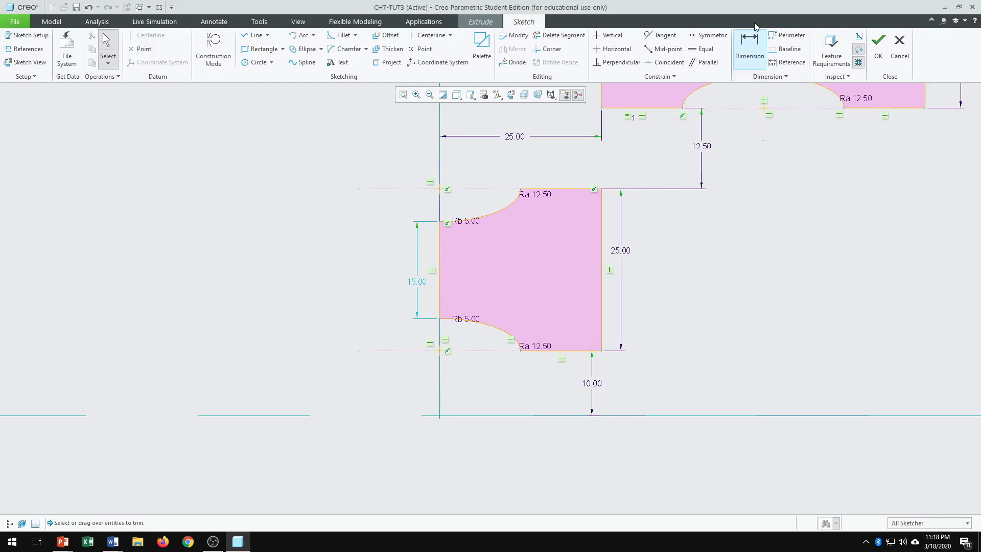
Dimension the length of the square's remaining left edge between the two elliptical notches, accepting the proposed value.
left_click(750, 46)
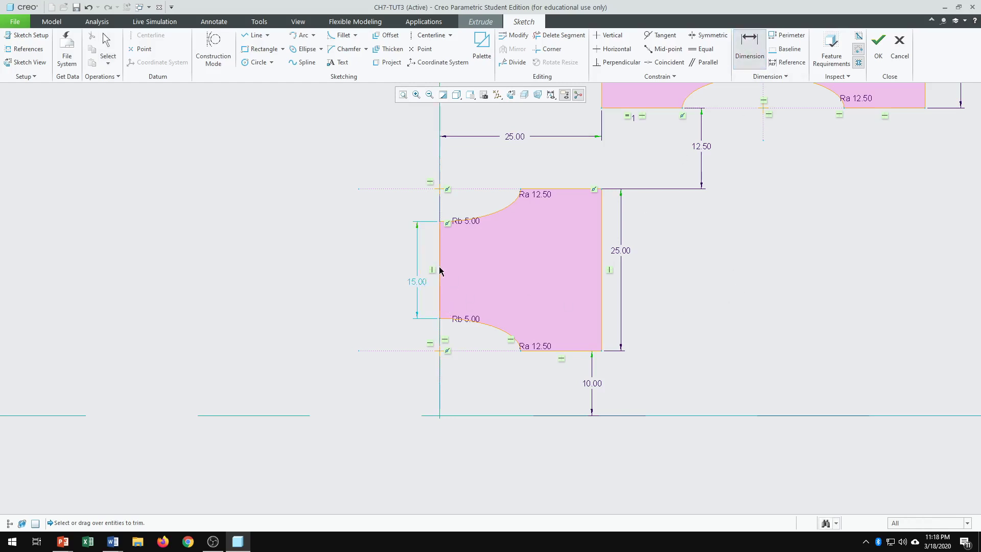
middle_click(388, 271)
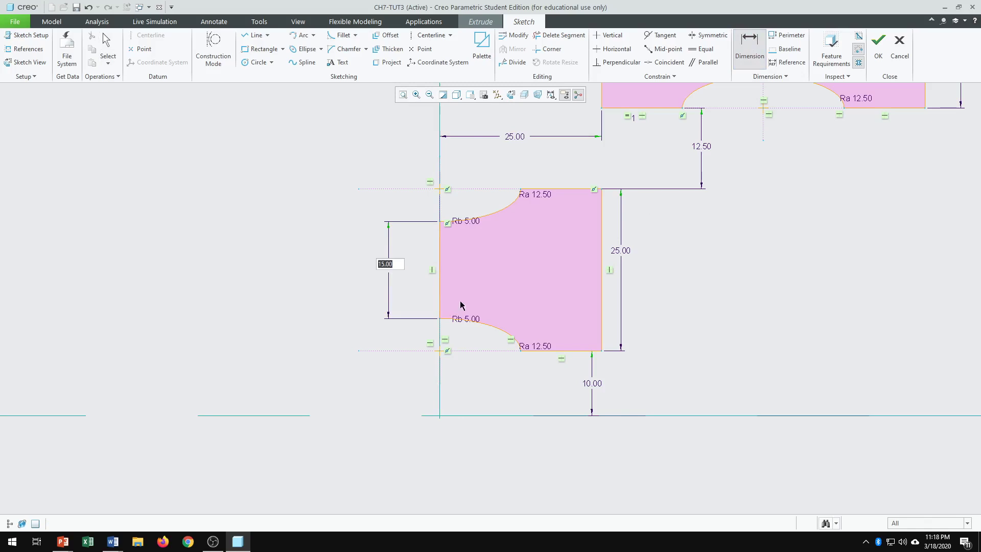
middle_click(716, 314)
scroll(654, 351, "up", 2)
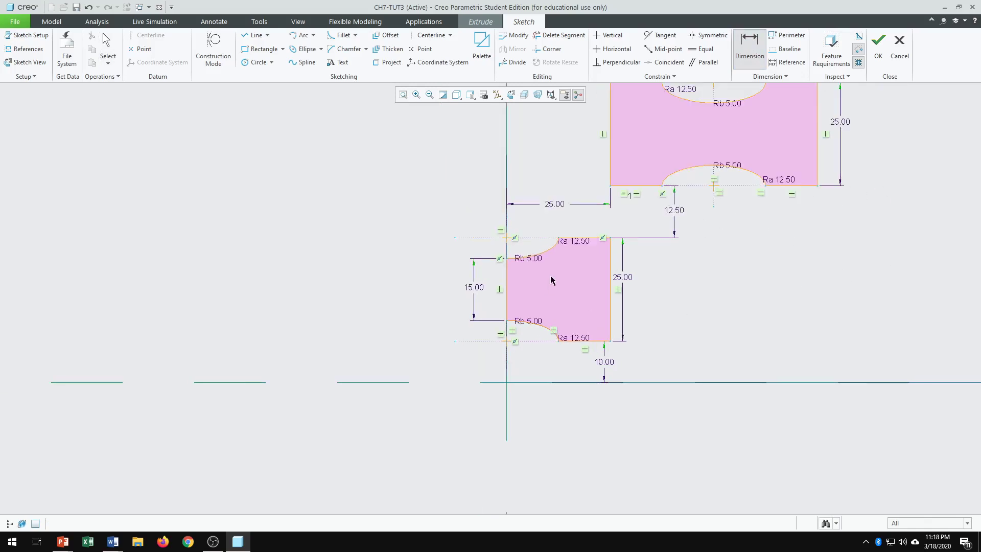
Sketch a vertical centerline through the middle of the upper double-notched rectangle.
scroll(511, 311, "up", 1)
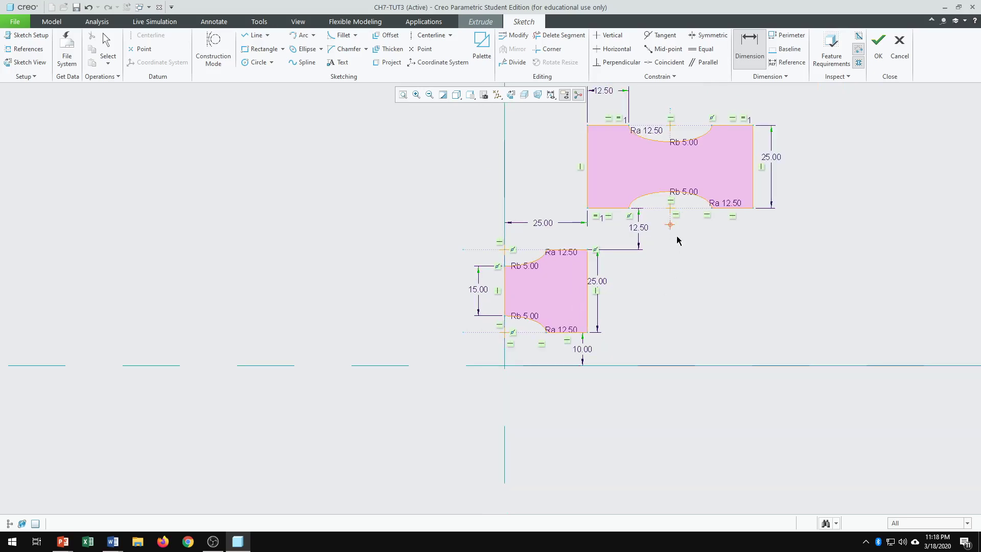
scroll(660, 265, "up", 1)
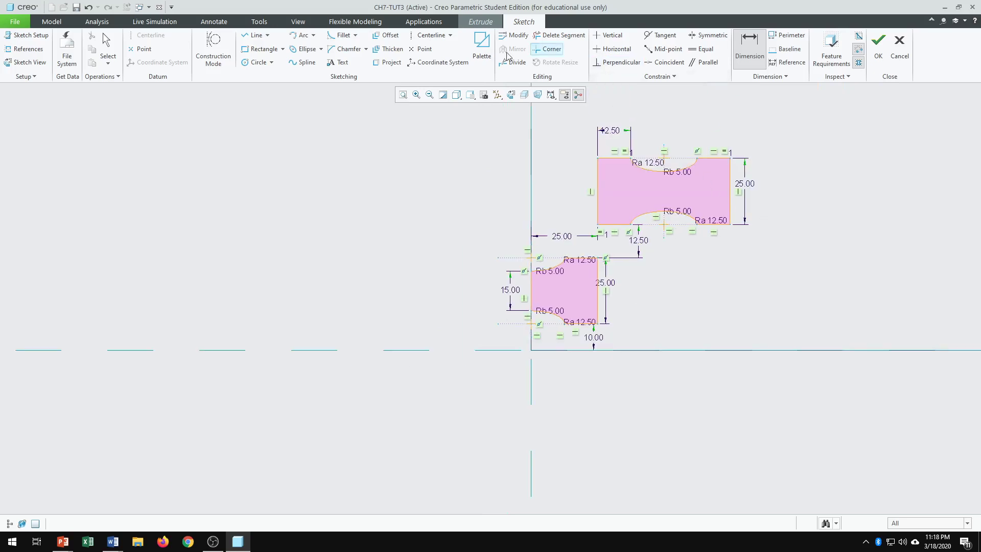
scroll(679, 298, "up", 1)
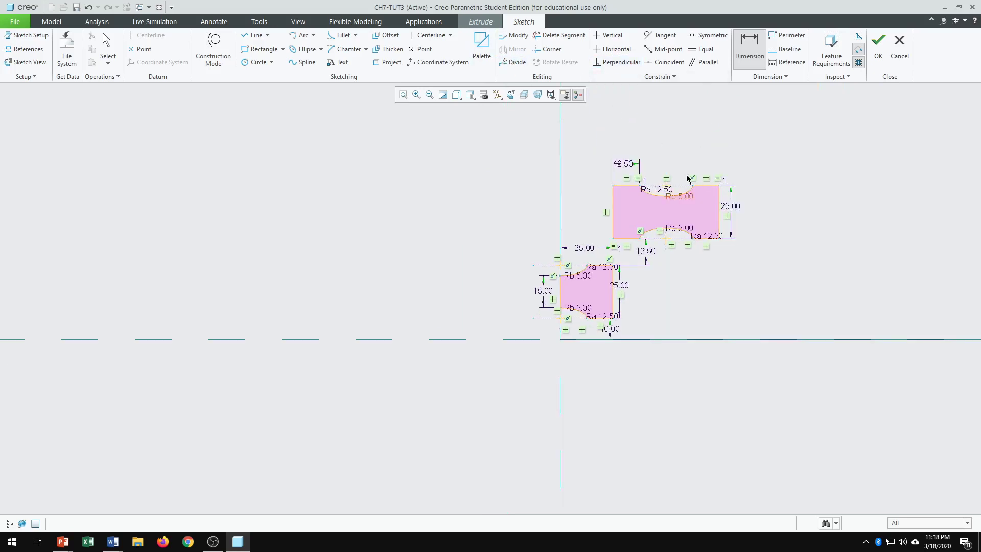
left_click(418, 37)
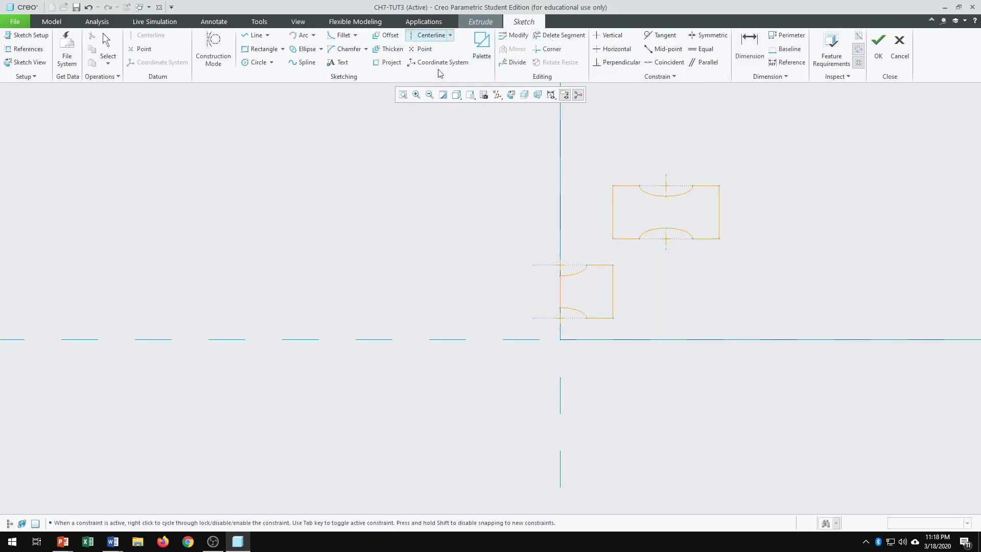
left_click(666, 249)
left_click(668, 183)
middle_click(785, 260)
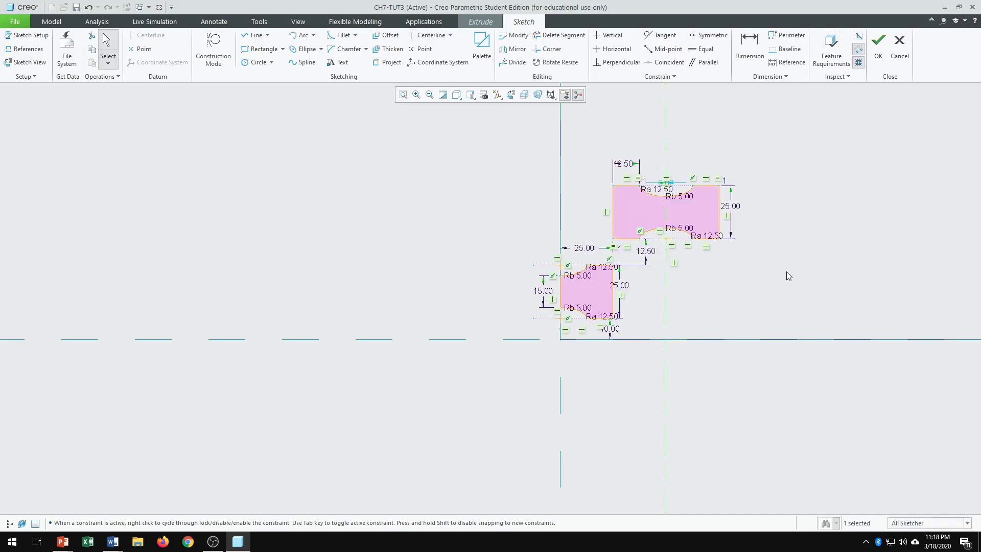
Mirror the entire corner-notched square about the vertical centerline.
scroll(683, 297, "down", 3)
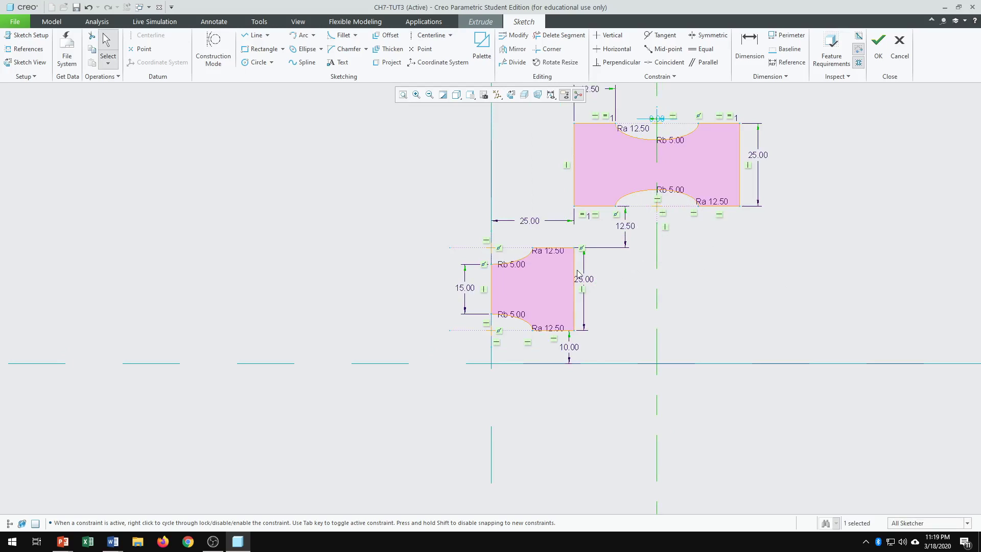
mouse_move(444, 224)
left_mouse_down()
mouse_move(525, 281)
mouse_move(592, 349)
left_mouse_up()
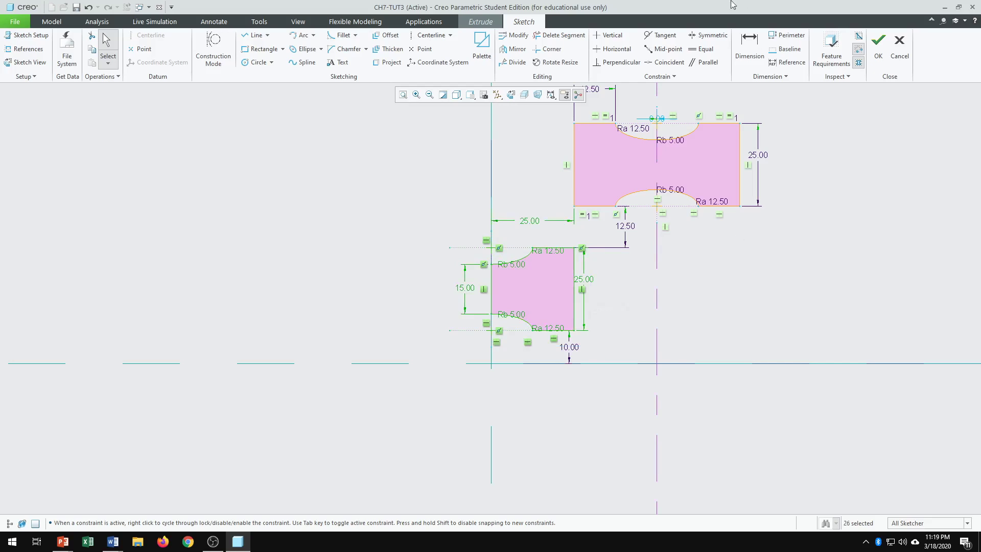
left_click(515, 49)
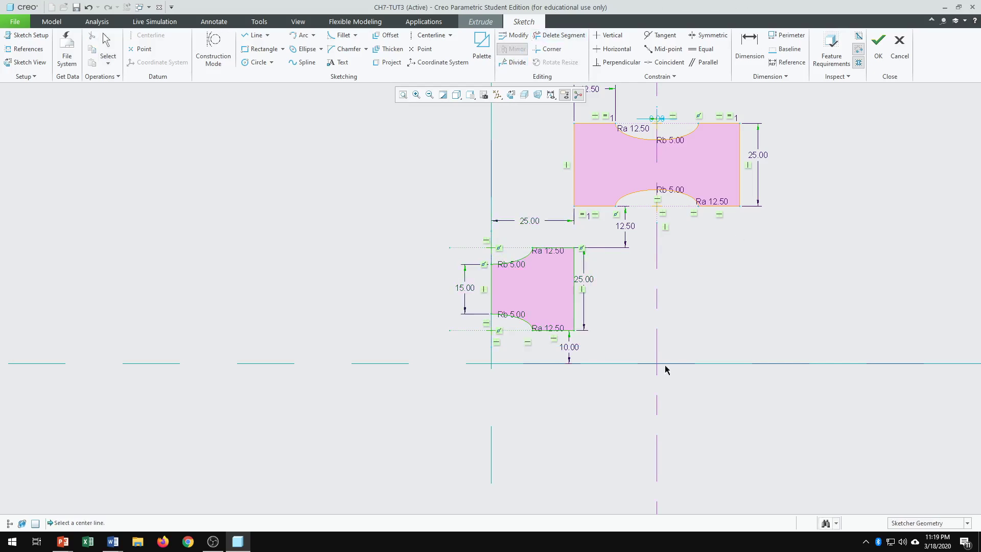
left_click(658, 306)
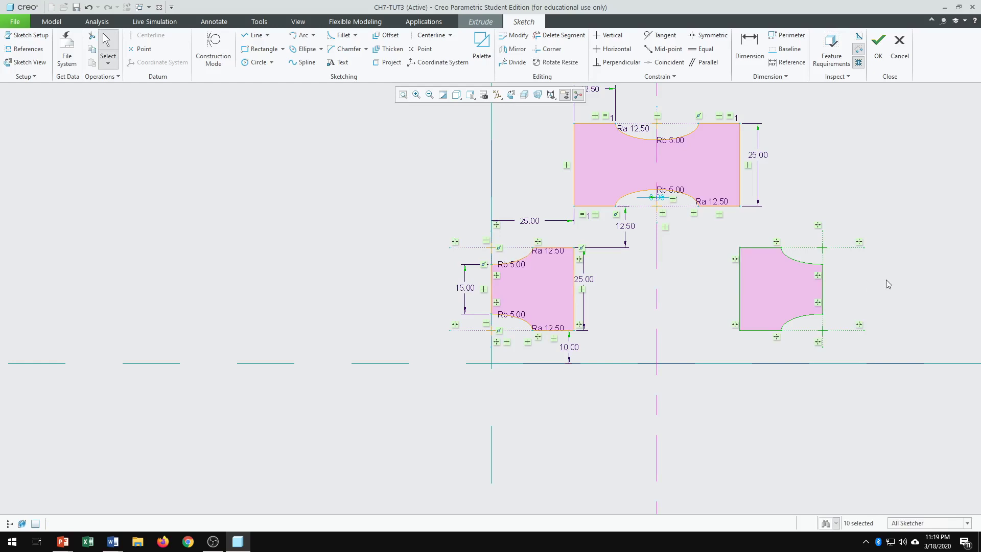
left_click(889, 300)
scroll(619, 311, "up", 3)
scroll(687, 322, "down", 2)
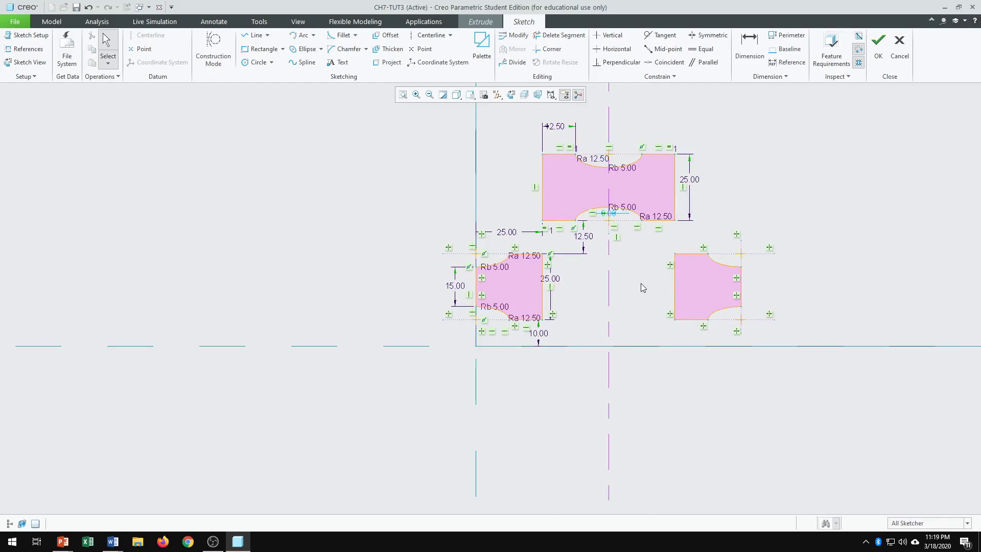
Try deleting the vertical centerline, and undo the deletion.
left_click(610, 291)
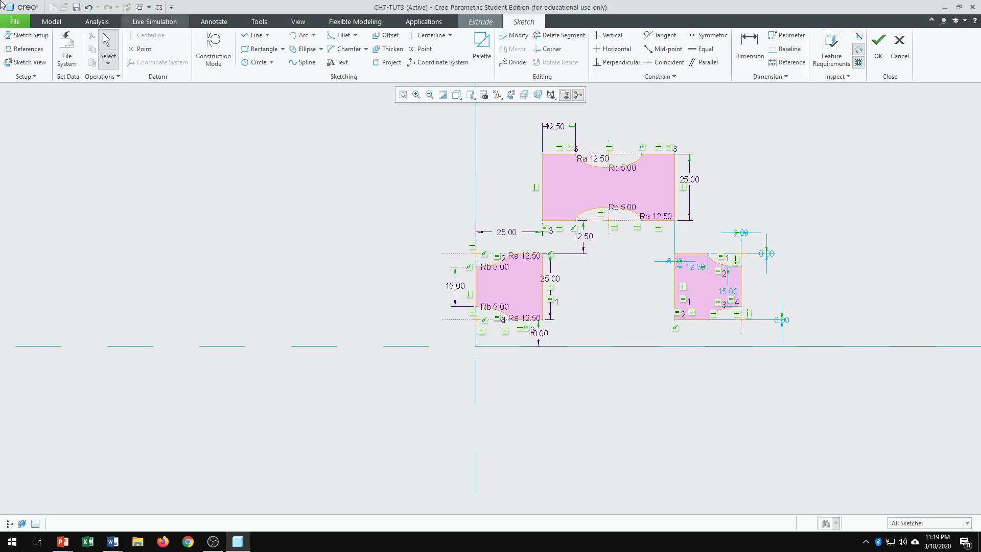
left_click(89, 8)
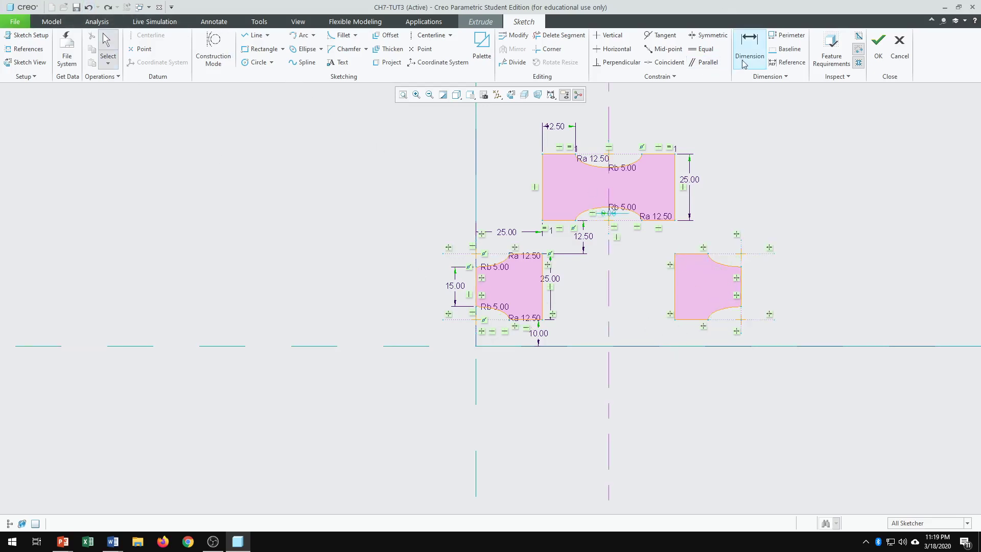
left_click(672, 63)
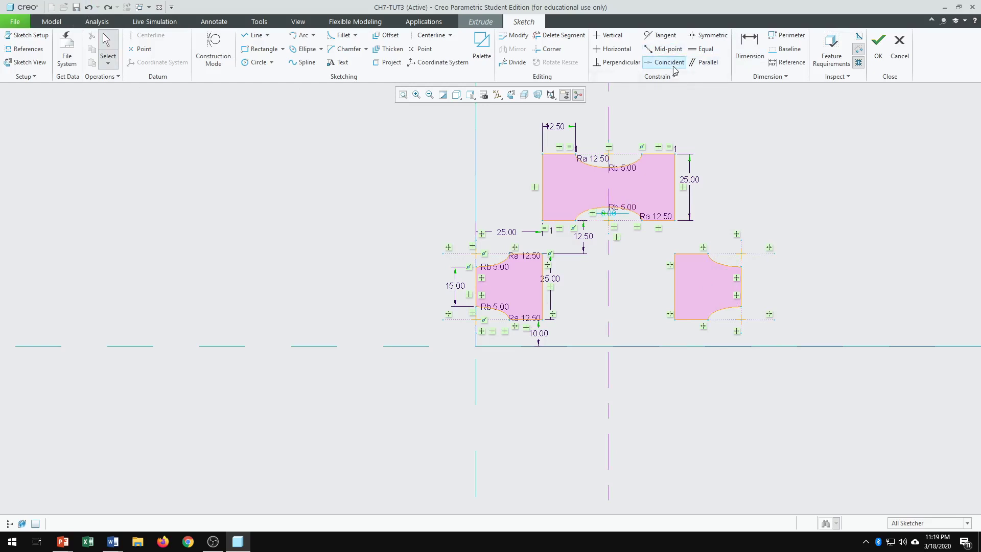
left_click(673, 65)
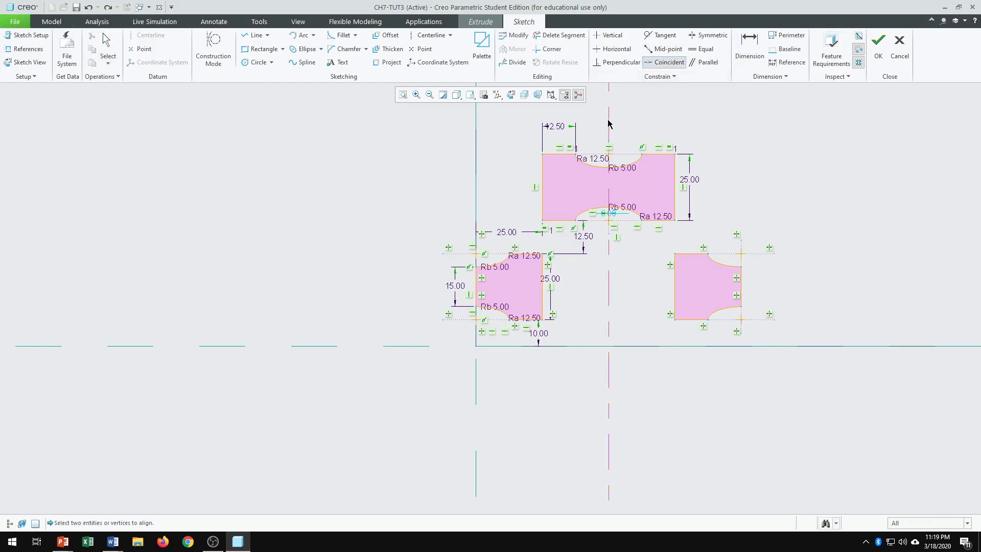
left_click(609, 229)
middle_click(721, 212)
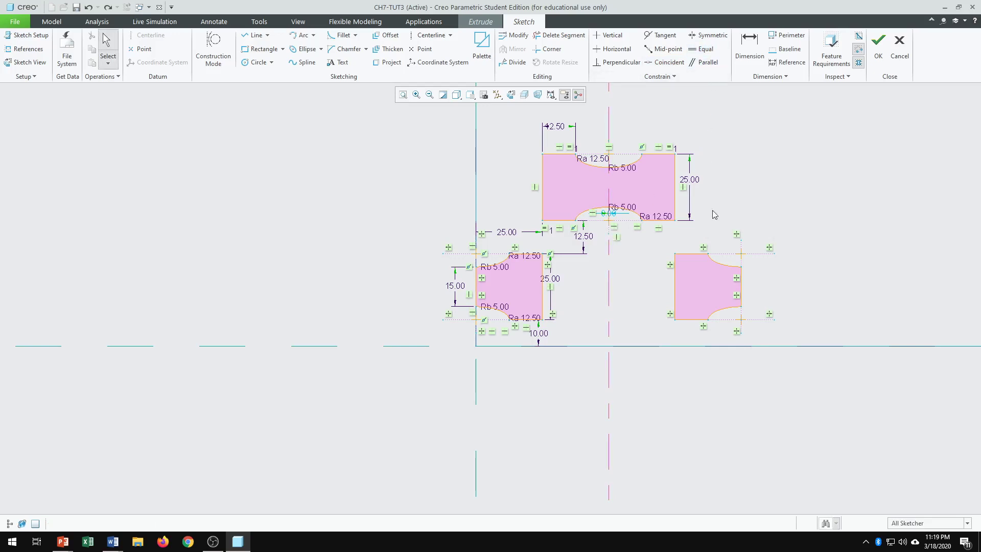
Set the model's display style to Shading With Edges.
scroll(713, 225, "down", 2)
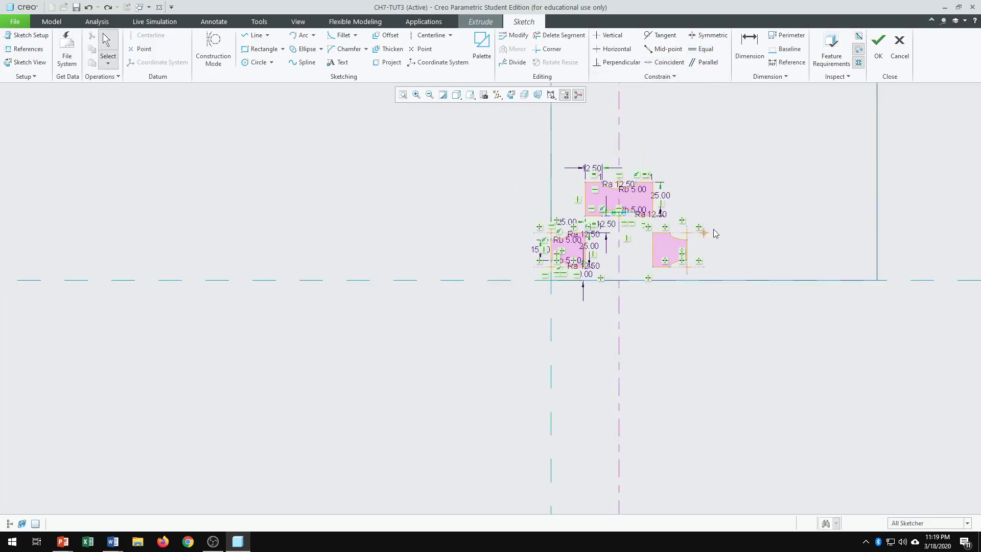
left_click(456, 95)
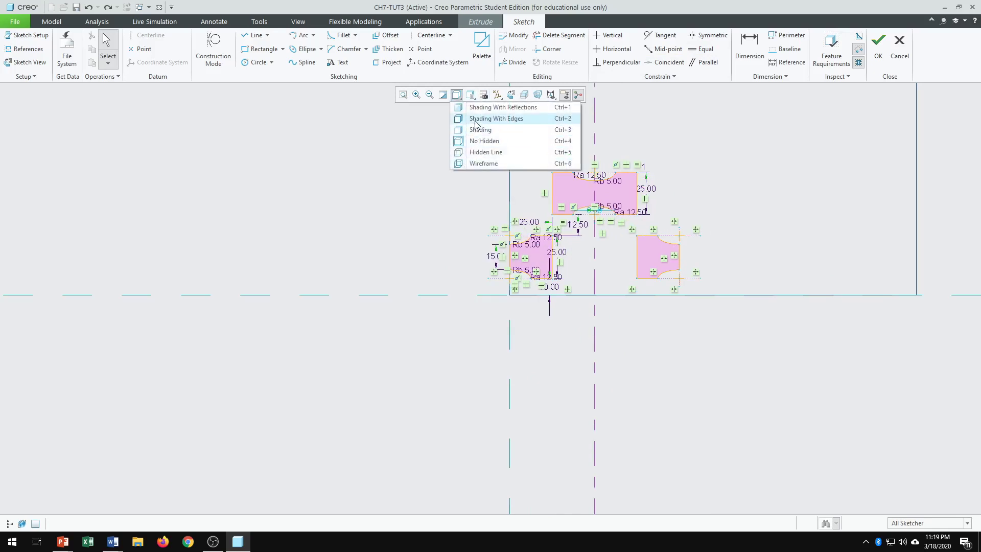
left_click(494, 118)
scroll(568, 281, "up", 2)
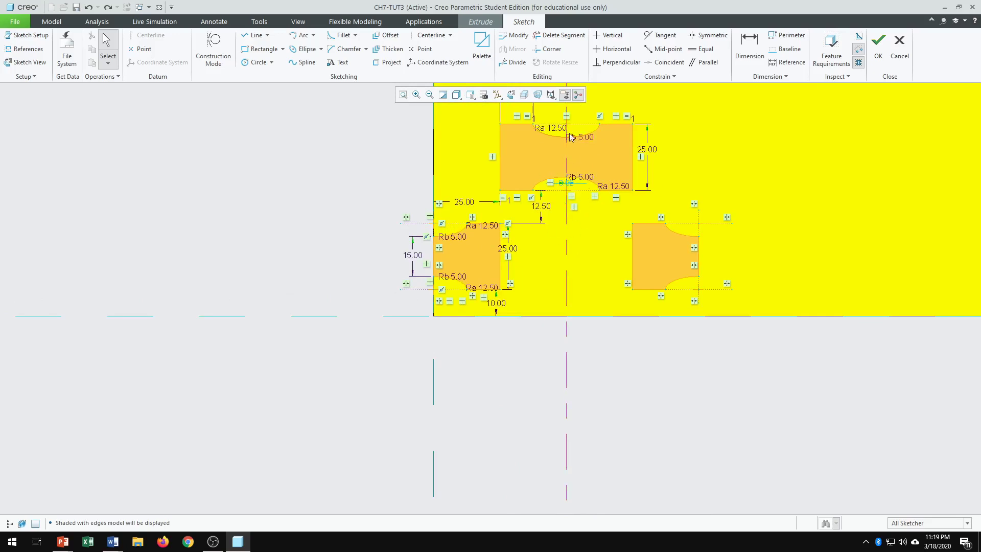
scroll(581, 339, "down", 2)
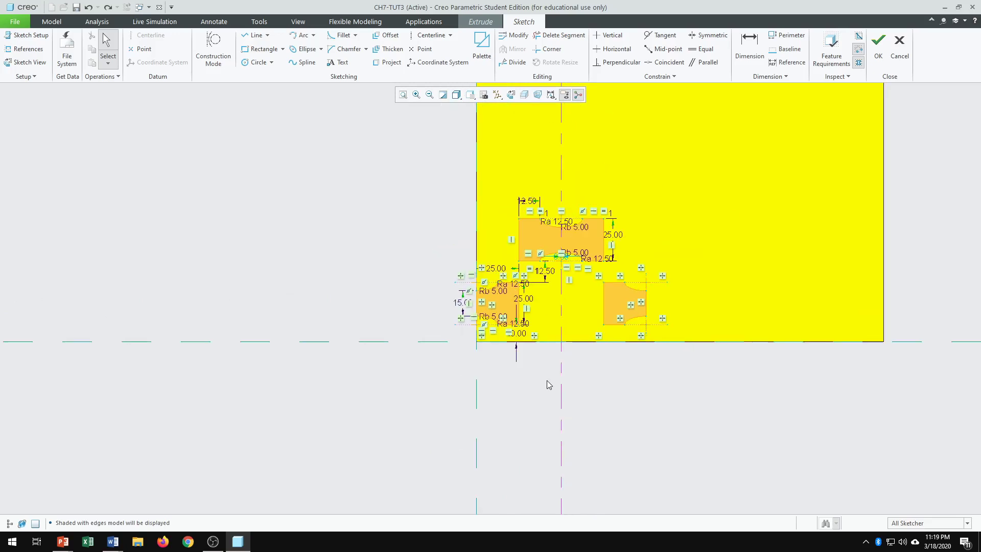
Finish the sketch of the three notched profiles and return to the Extrude settings.
left_click(878, 44)
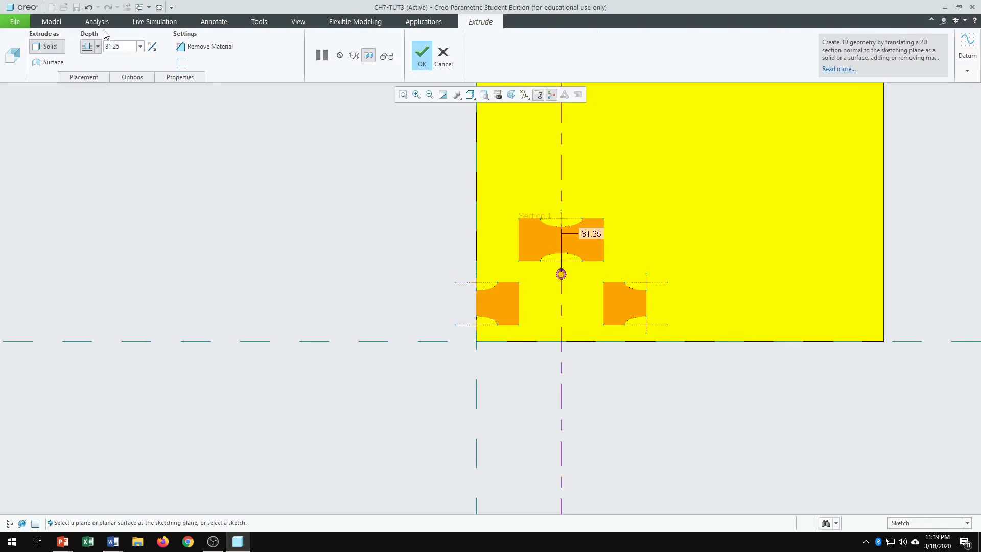
middle_click_drag(320, 344, 315, 329)
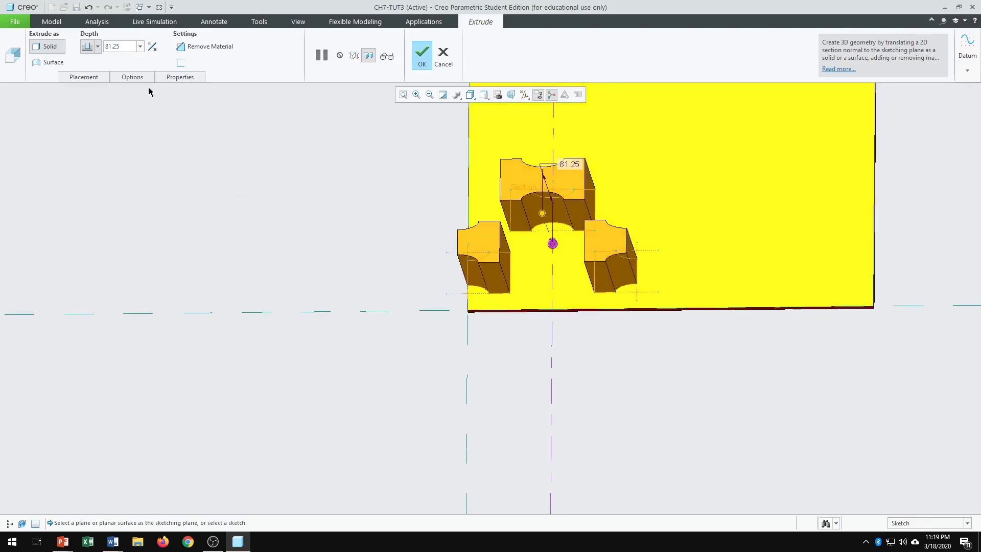
Extrude the three notched profiles to a depth of 8 and complete the feature.
double_click(125, 46)
type("8")
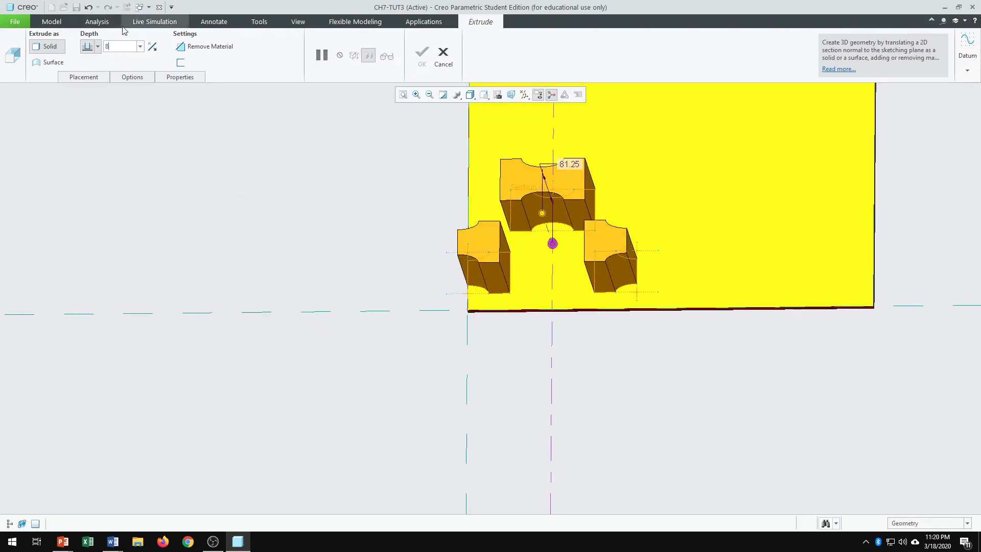
key("Return")
scroll(268, 335, "up", 3)
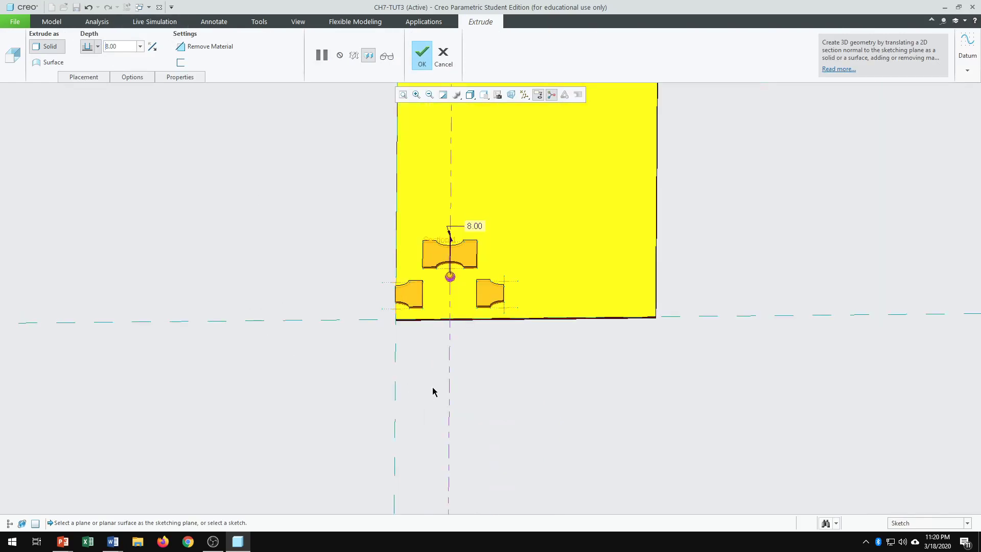
left_click(422, 57)
Inspect the extruded notched blocks at the plate's red end and show the model tree.
scroll(480, 368, "up", 4)
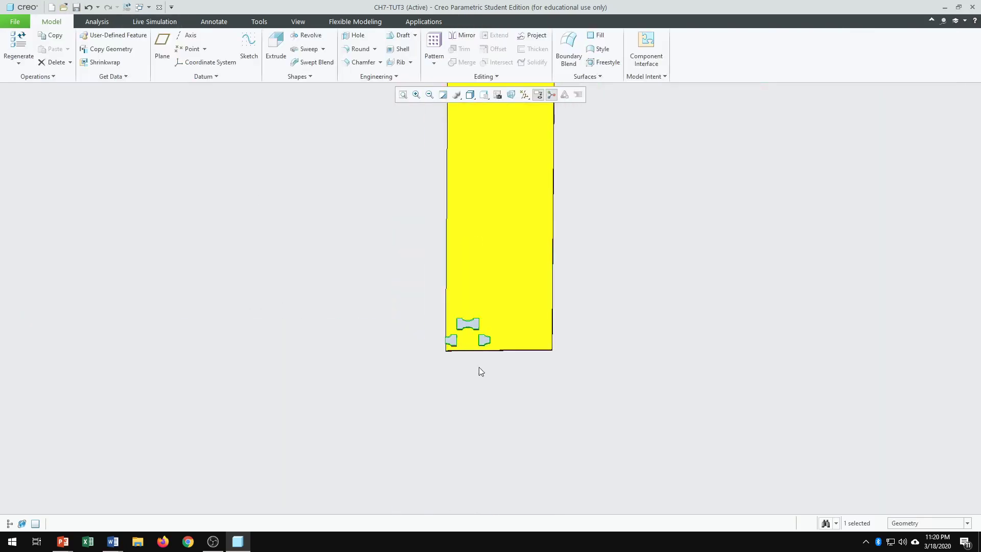
scroll(555, 420, "down", 1)
scroll(526, 426, "up", 4)
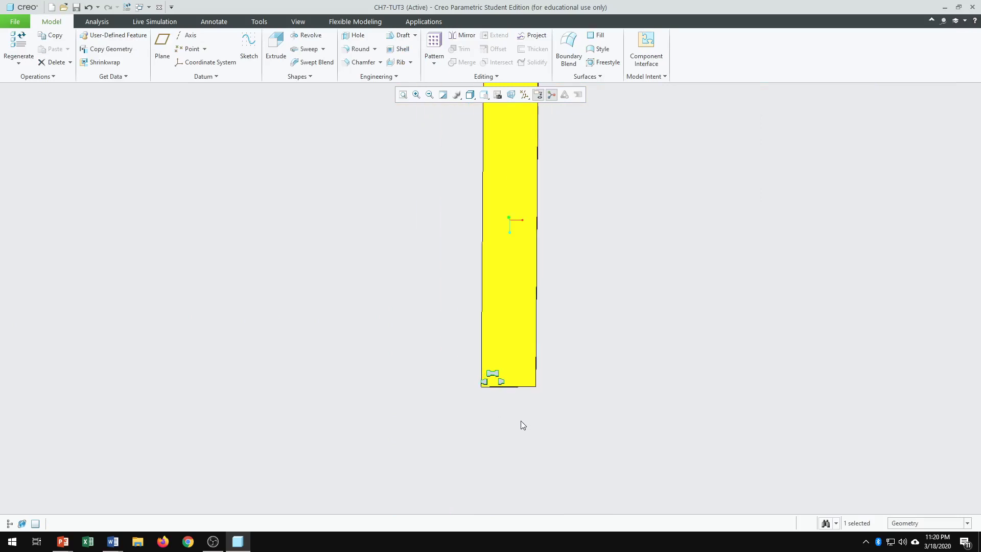
mouse_move(521, 422)
middle_mouse_down()
mouse_move(491, 392)
mouse_move(442, 397)
mouse_move(476, 428)
mouse_move(497, 406)
middle_mouse_up()
scroll(391, 284, "down", 3)
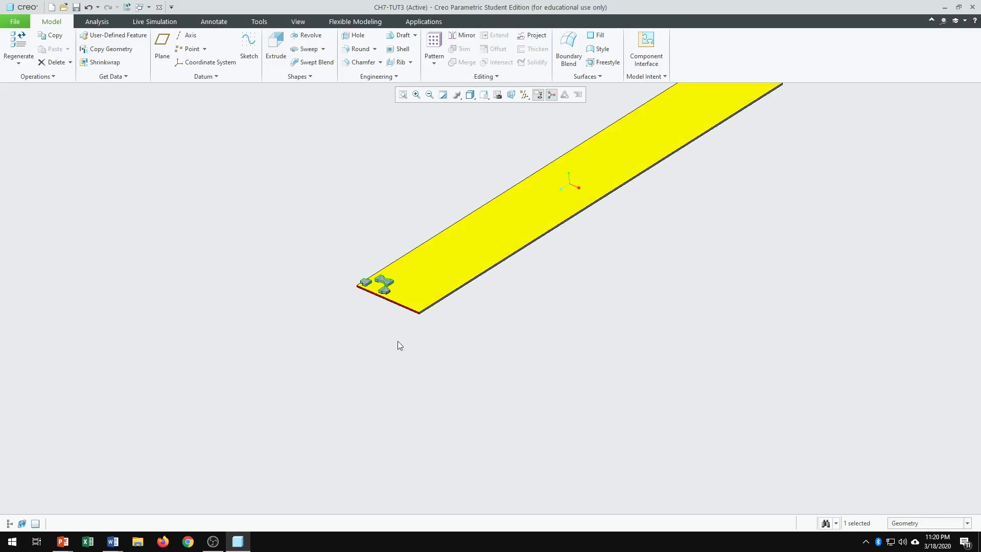
scroll(383, 301, "down", 3)
scroll(400, 283, "down", 2)
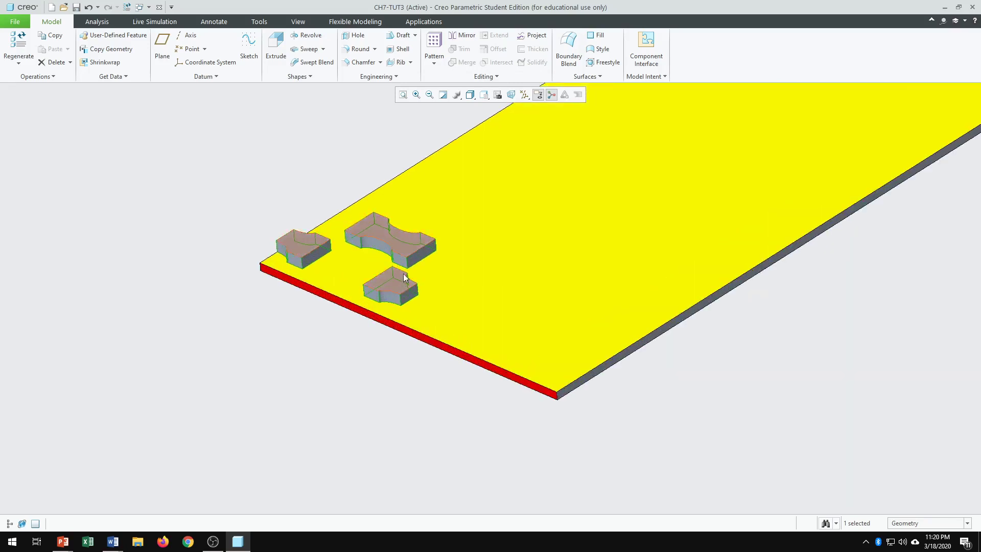
left_click(9, 523)
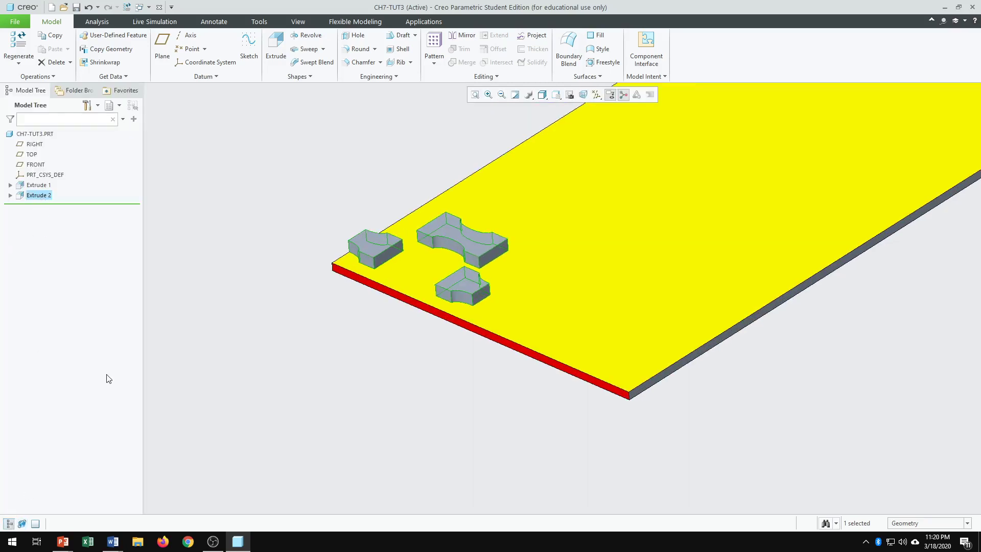
Start a pattern of the notched-block extrusion and set the pattern type to Direction.
scroll(378, 327, "up", 3)
scroll(439, 415, "up", 3)
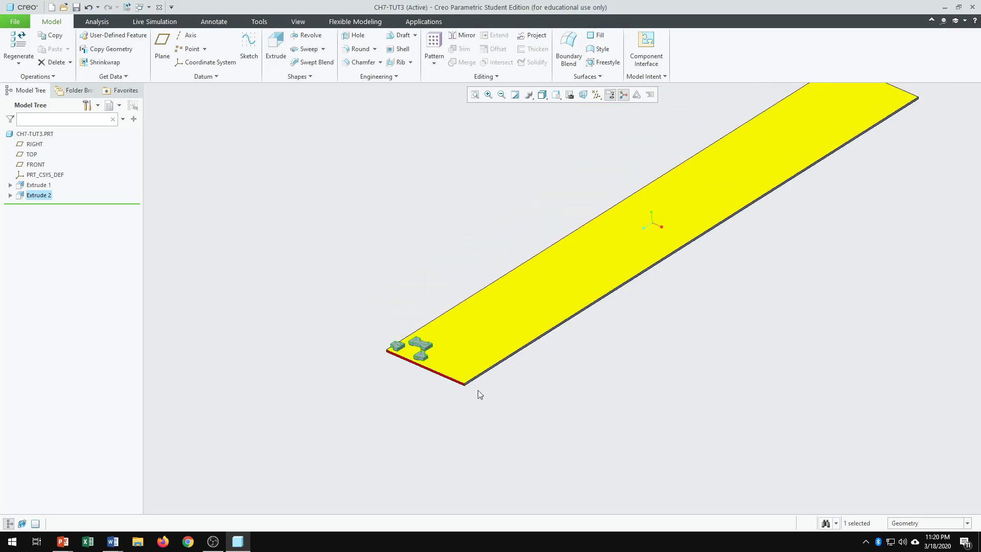
middle_click_drag(563, 381, 576, 372)
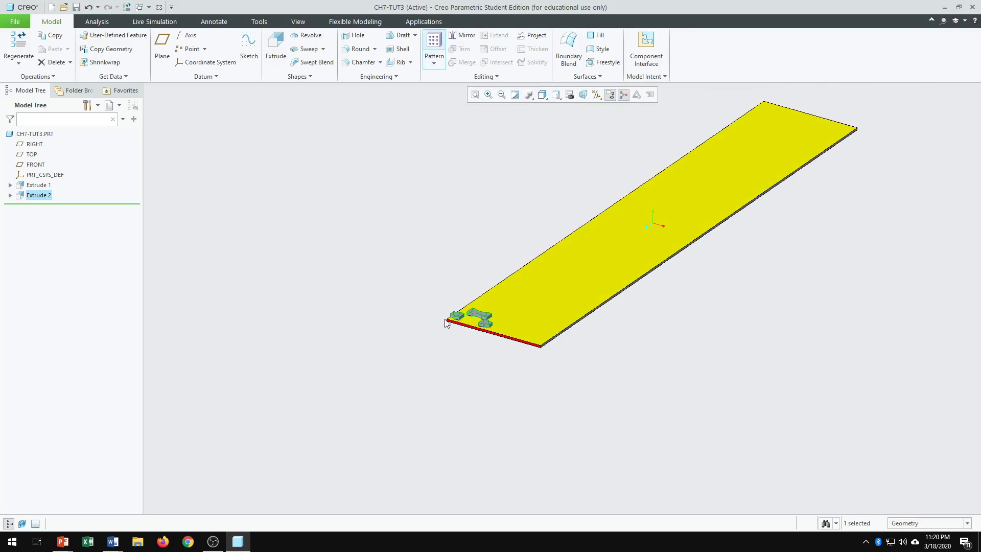
scroll(519, 340, "down", 3)
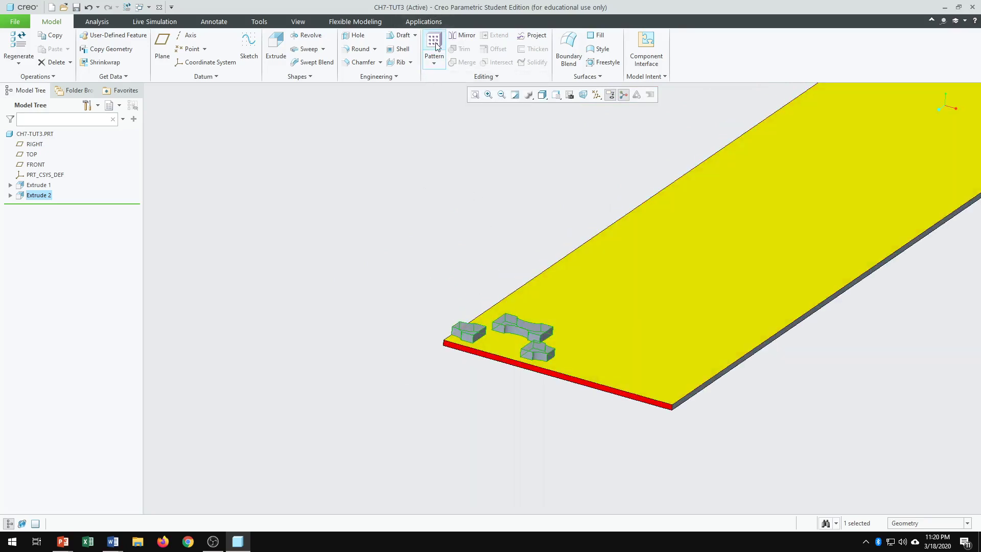
left_click(434, 45)
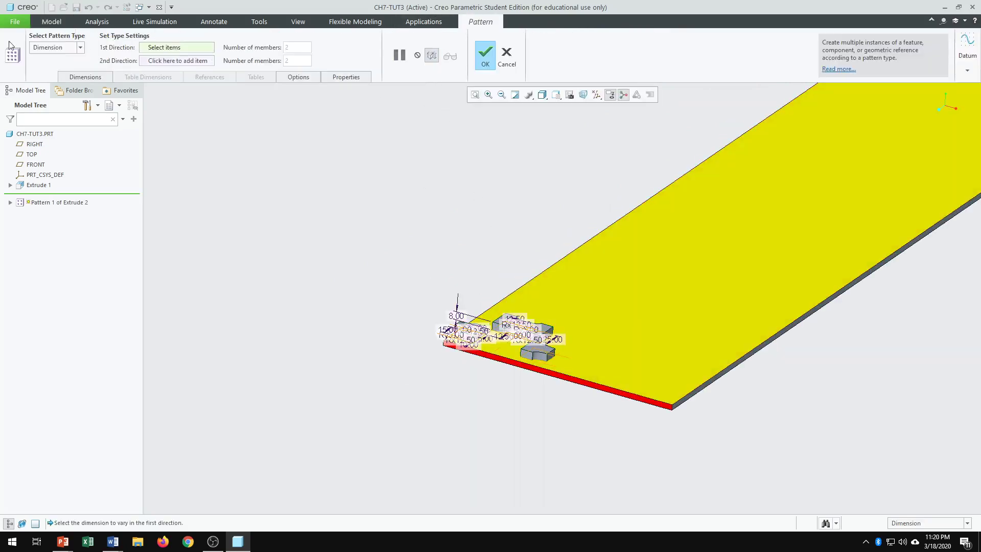
left_click(80, 47)
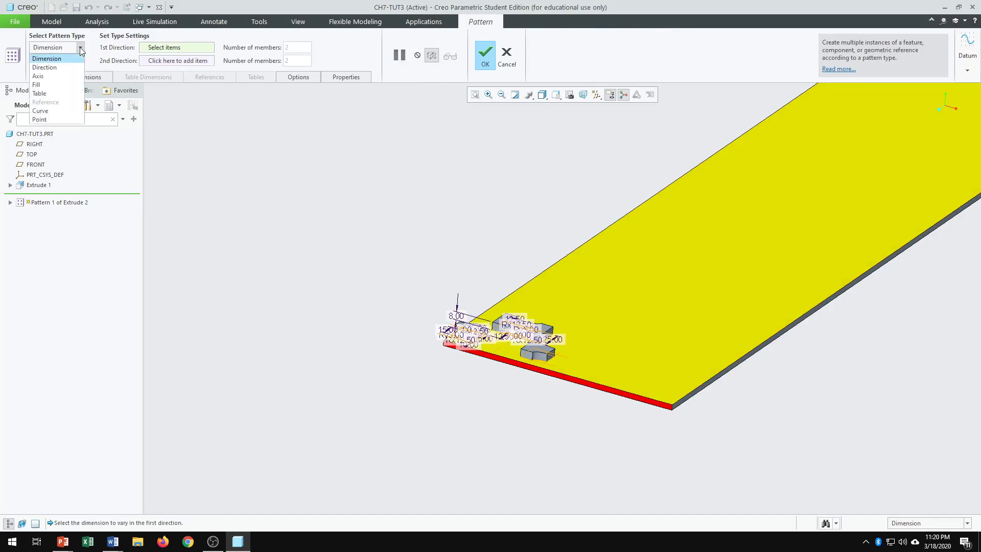
left_click(62, 72)
Use the plate's red end face as the first direction reference, reversed to run along the plate's length.
scroll(458, 396, "down", 2)
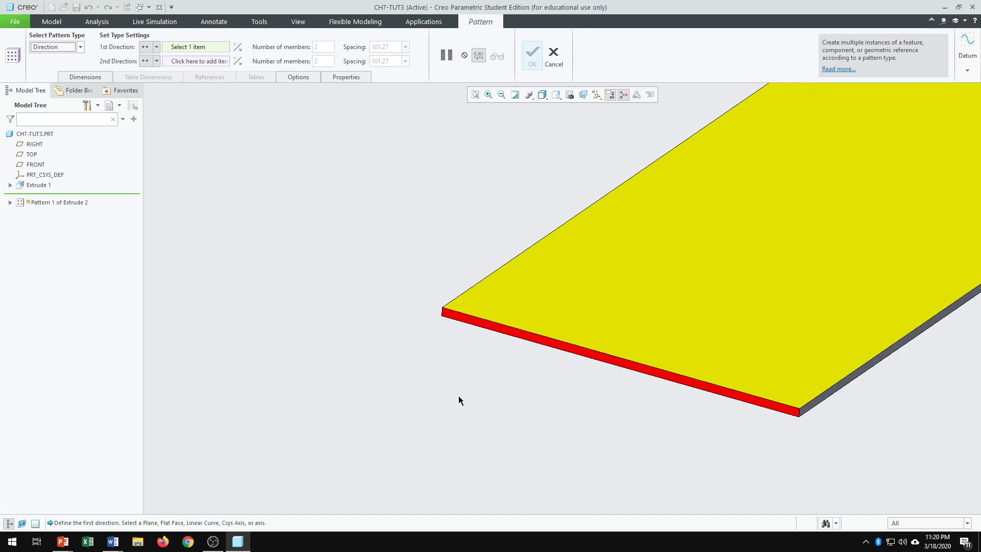
left_click(527, 335)
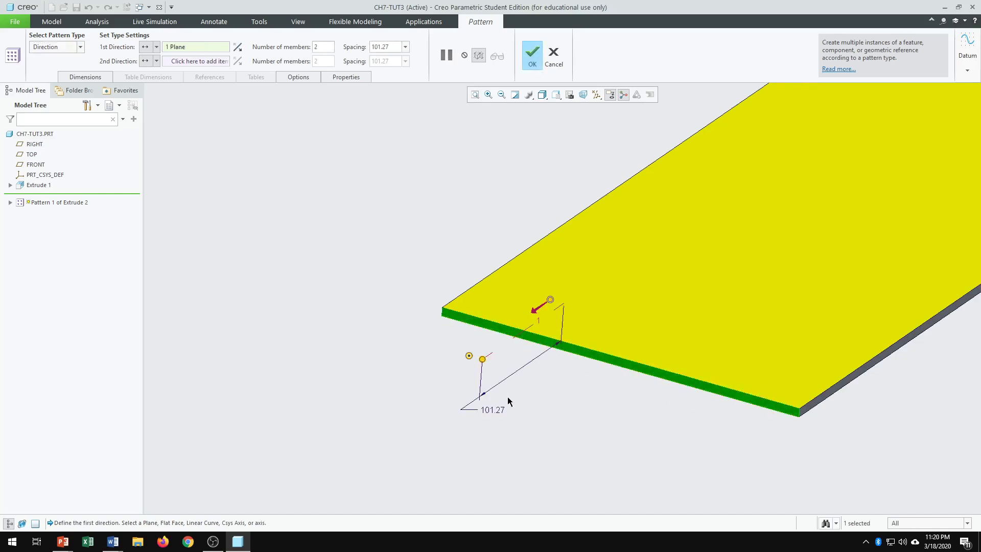
left_click(533, 317)
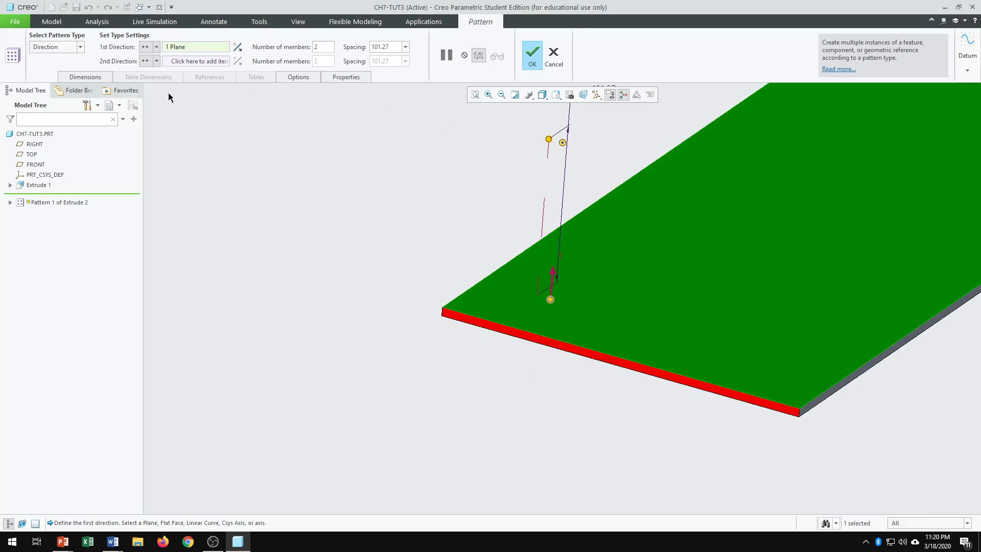
left_click(241, 51)
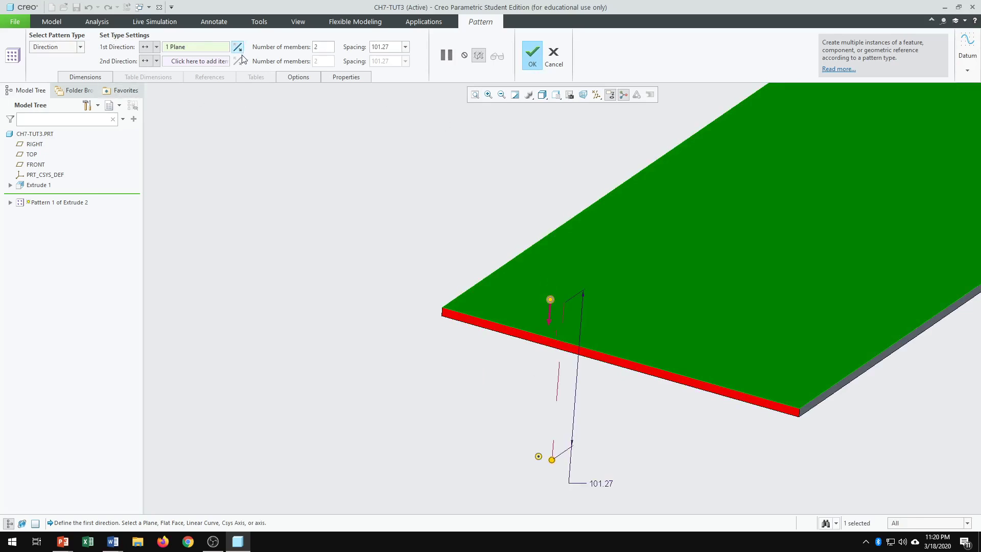
left_click(560, 347)
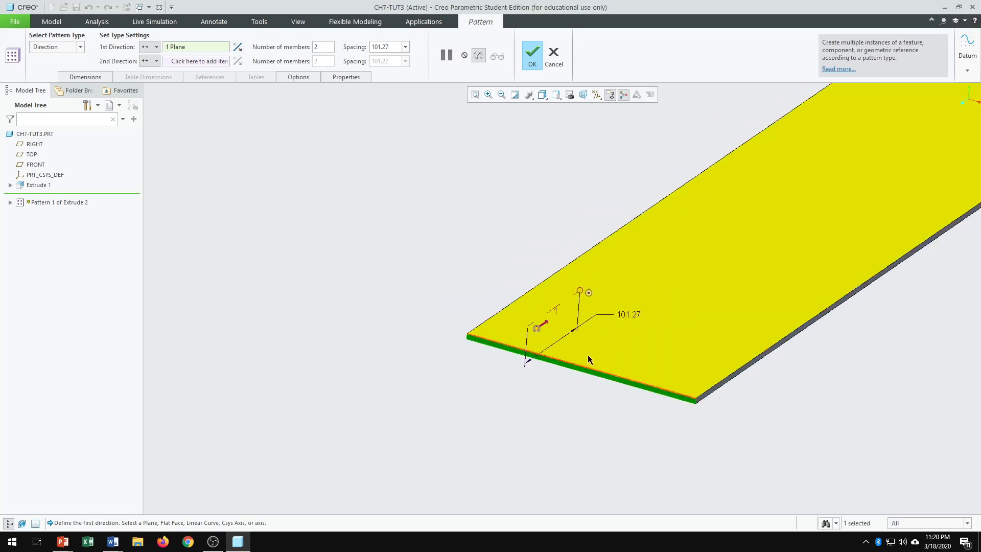
Set the direction pattern to 20 members with a spacing of 75 and complete it.
scroll(516, 340, "up", 3)
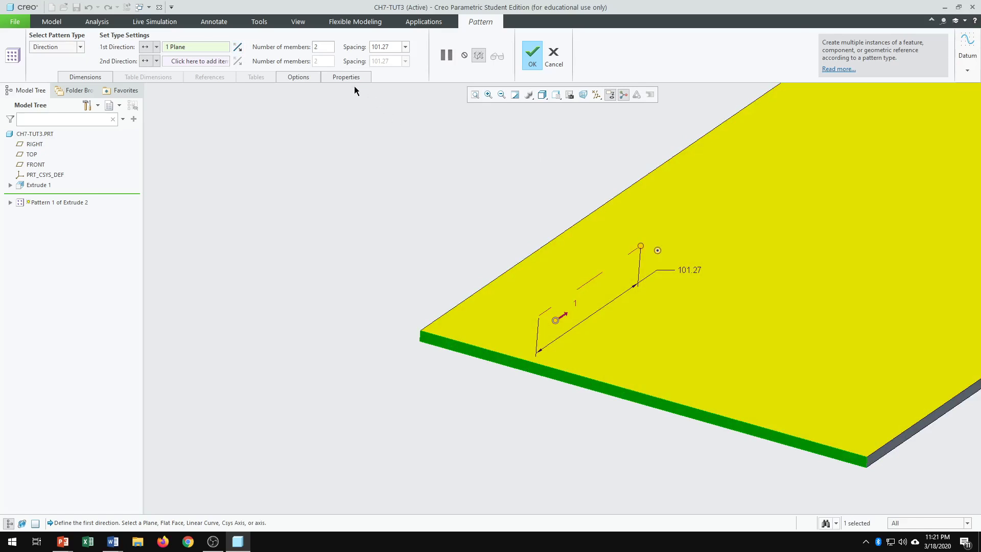
left_click(321, 46)
type("0")
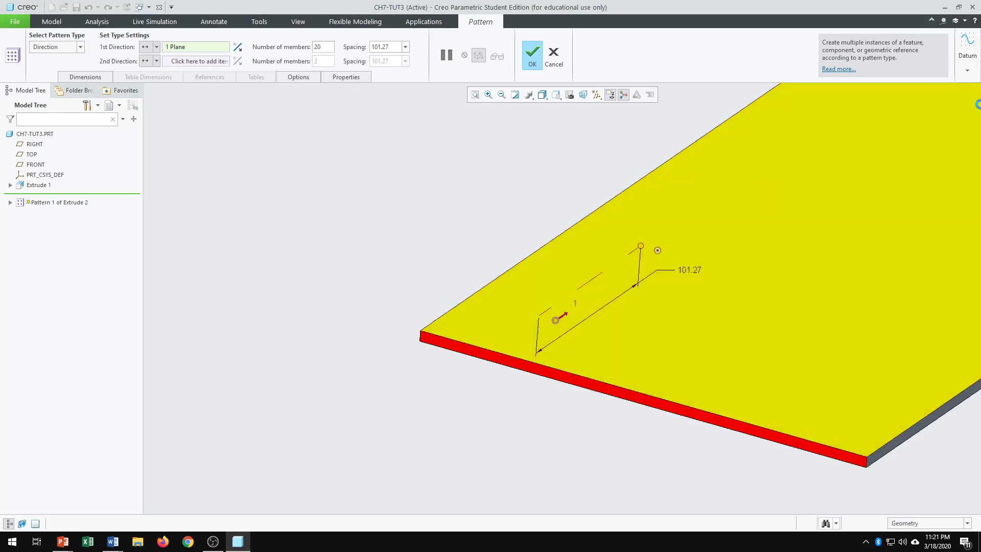
key("Return")
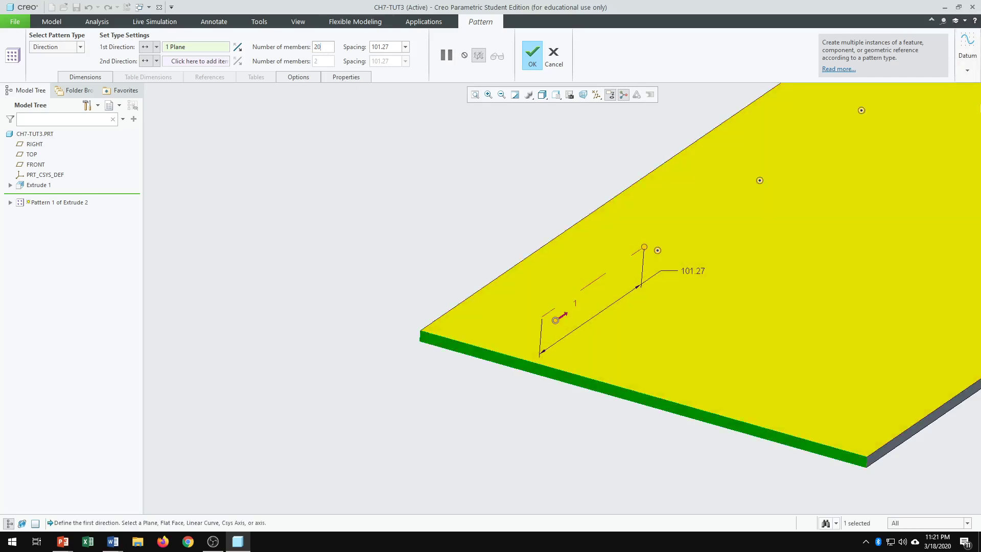
double_click(378, 46)
type("75")
key("Return")
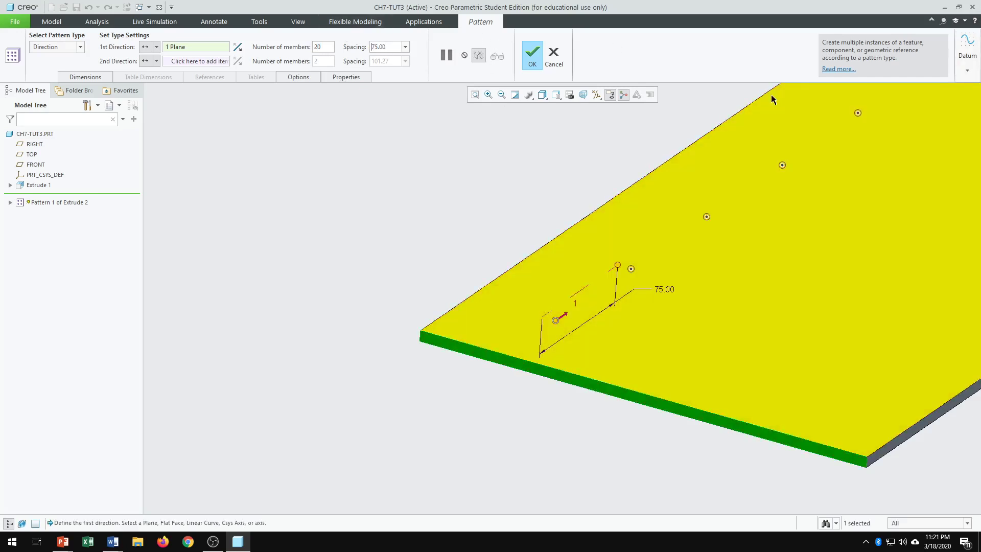
scroll(583, 394, "up", 5)
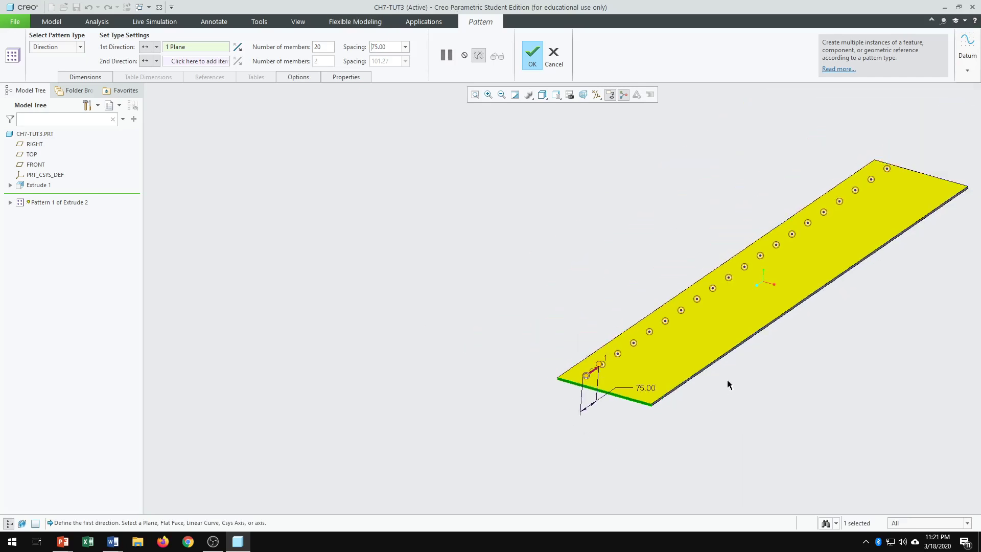
scroll(744, 357, "down", 3)
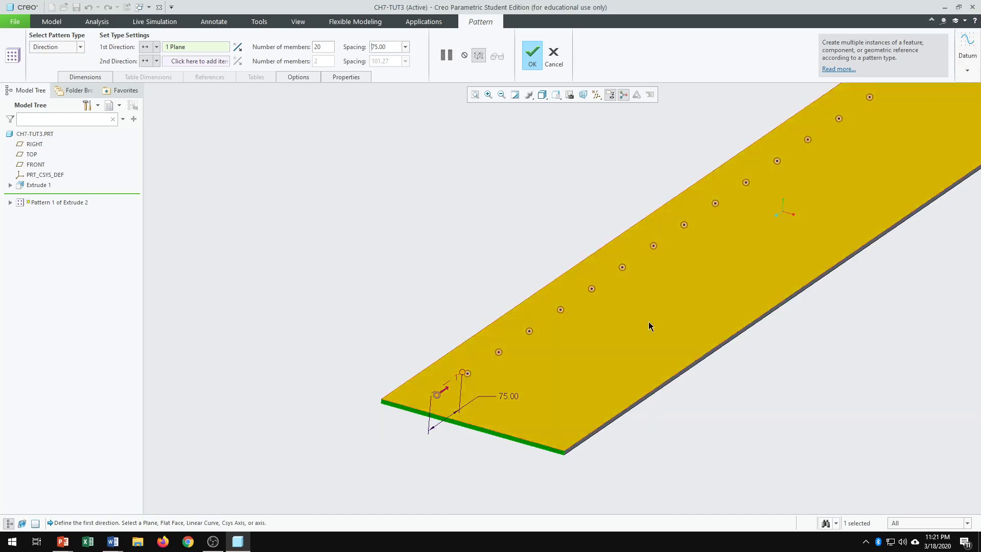
scroll(648, 321, "down", 2)
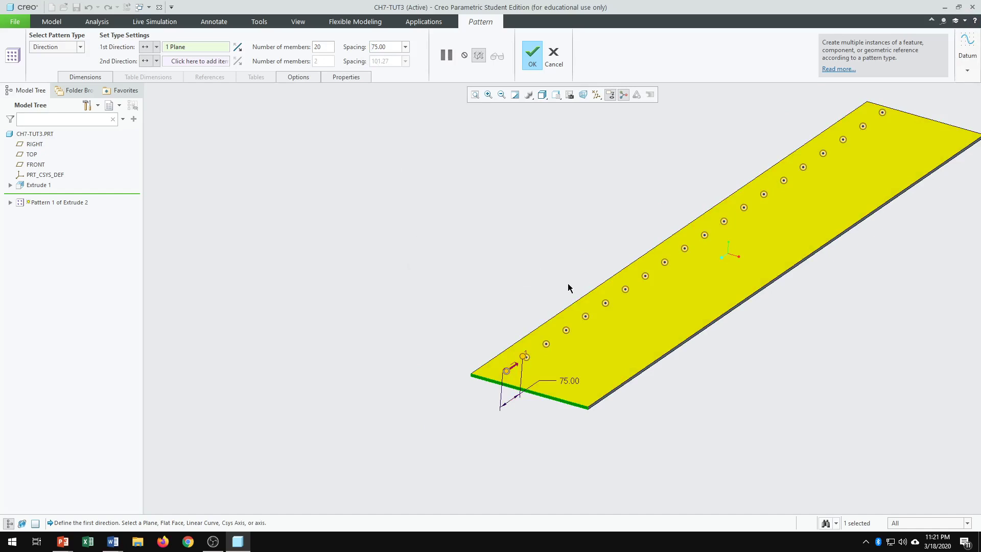
left_click(529, 53)
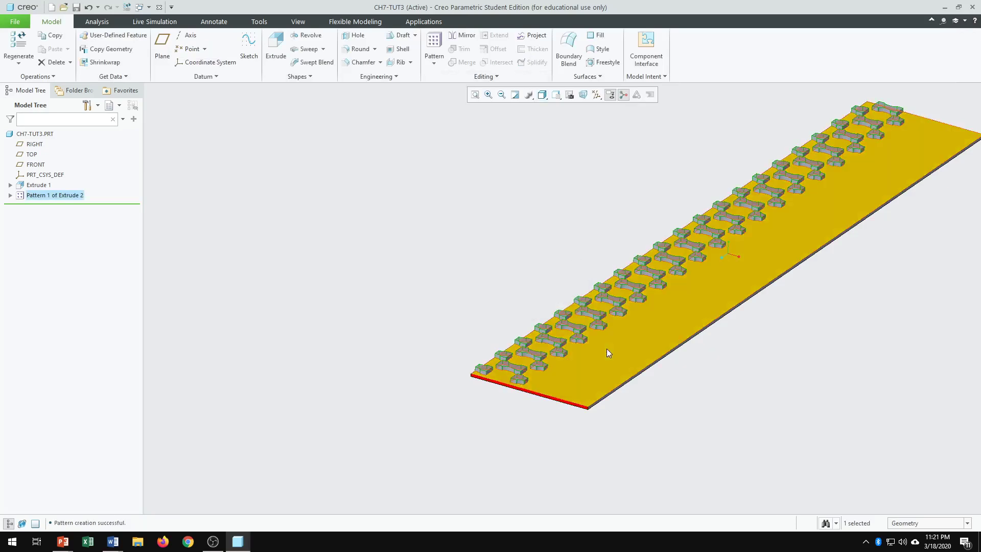
Examine the patterned notched blocks along the plate, both close up and over its whole length.
scroll(605, 349, "down", 2)
scroll(478, 392, "up", 2)
scroll(763, 264, "down", 1)
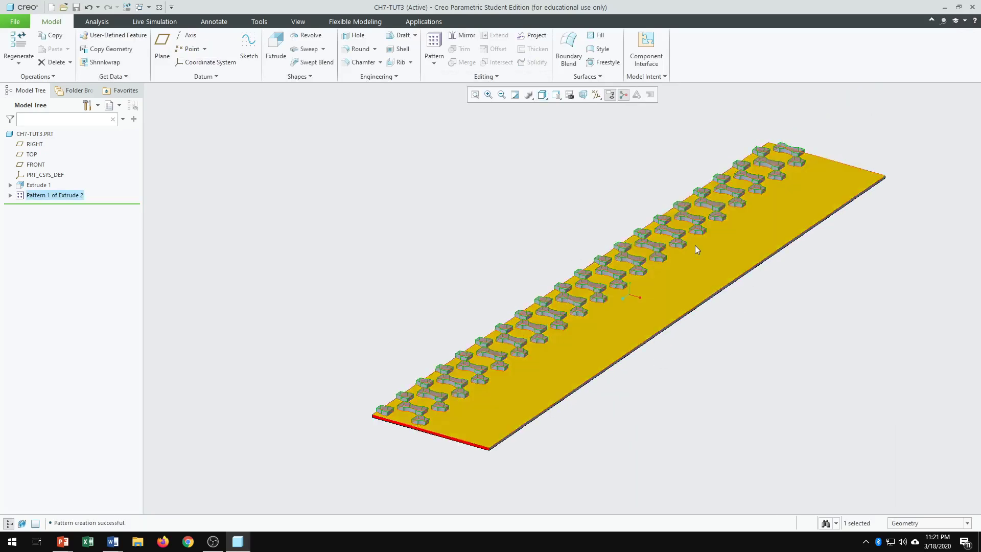
scroll(695, 246, "down", 2)
scroll(451, 399, "up", 2)
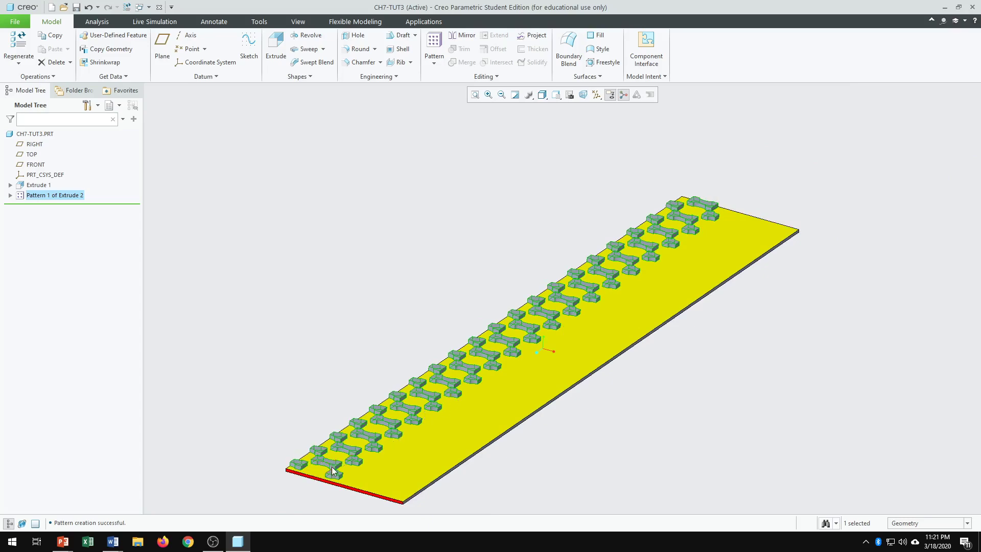
scroll(315, 466, "down", 4)
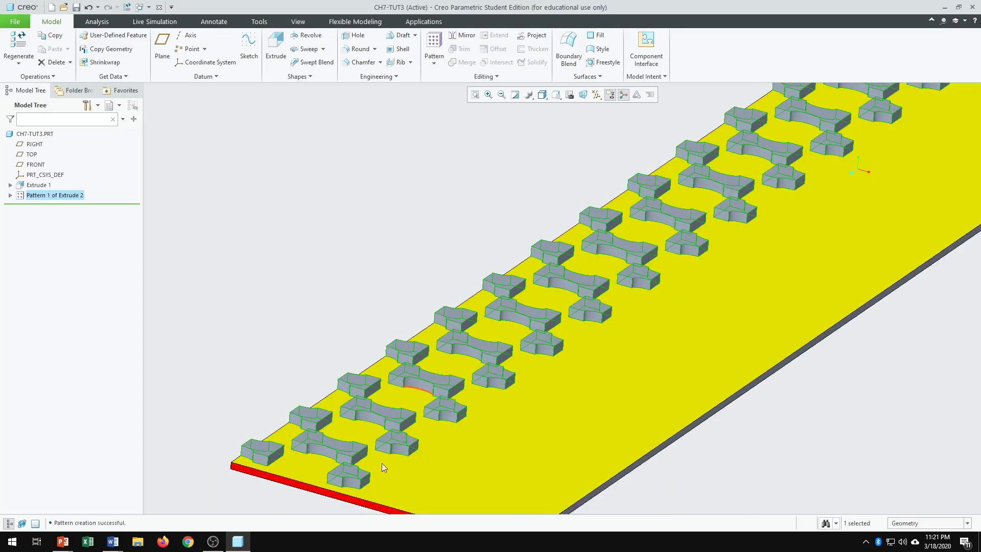
scroll(381, 463, "down", 4)
scroll(389, 397, "up", 3)
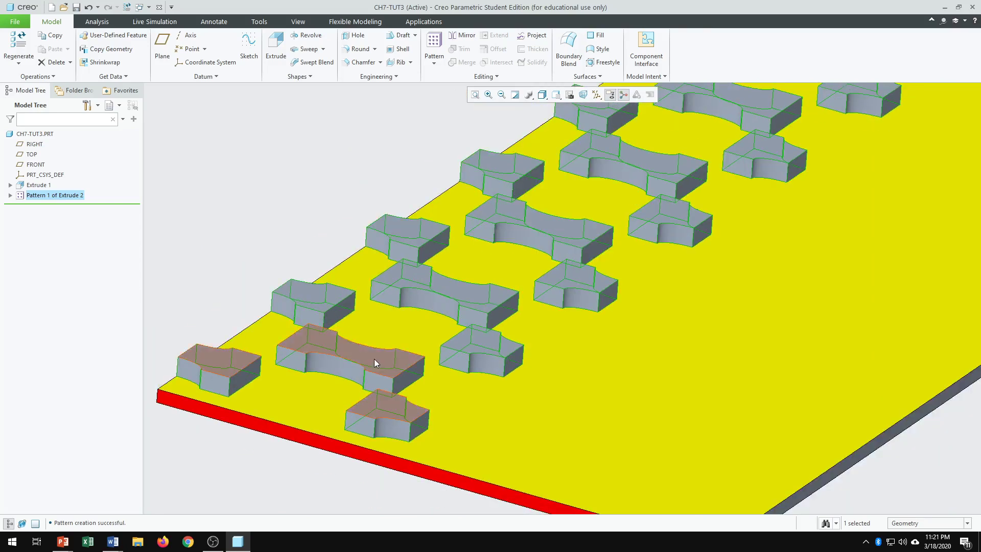
key("ctrl+d")
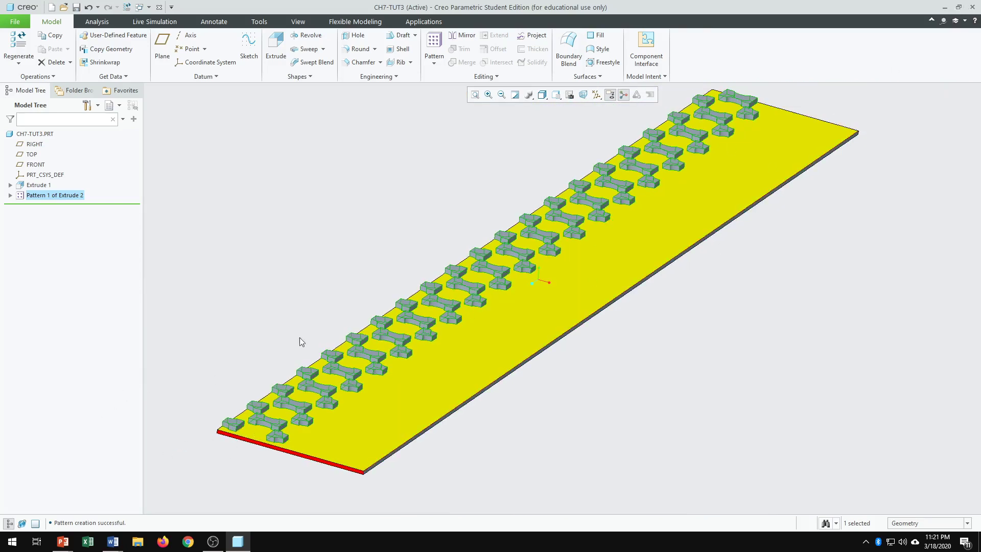
scroll(709, 174, "up", 1)
scroll(707, 169, "up", 1)
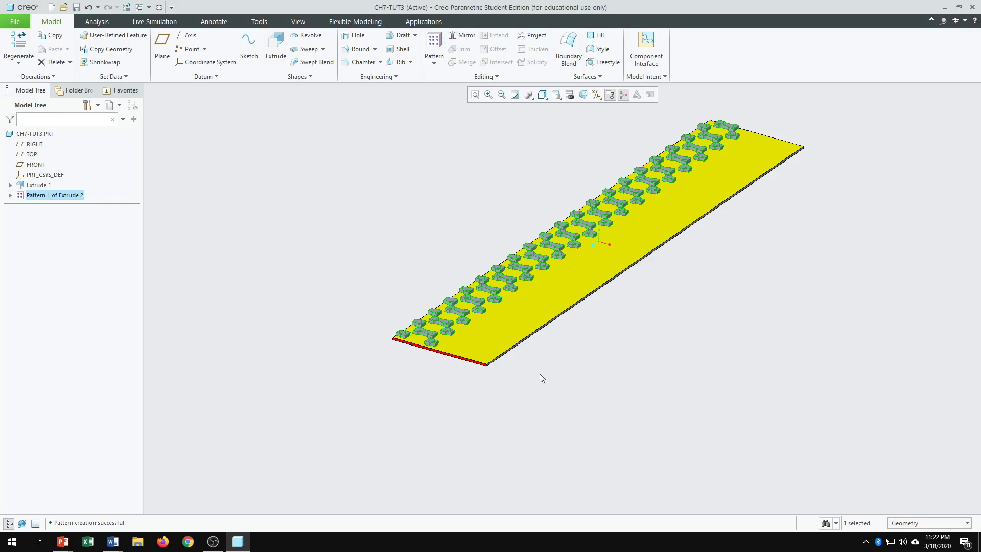
Turn on the display of datum planes in the model.
scroll(407, 388, "up", 5)
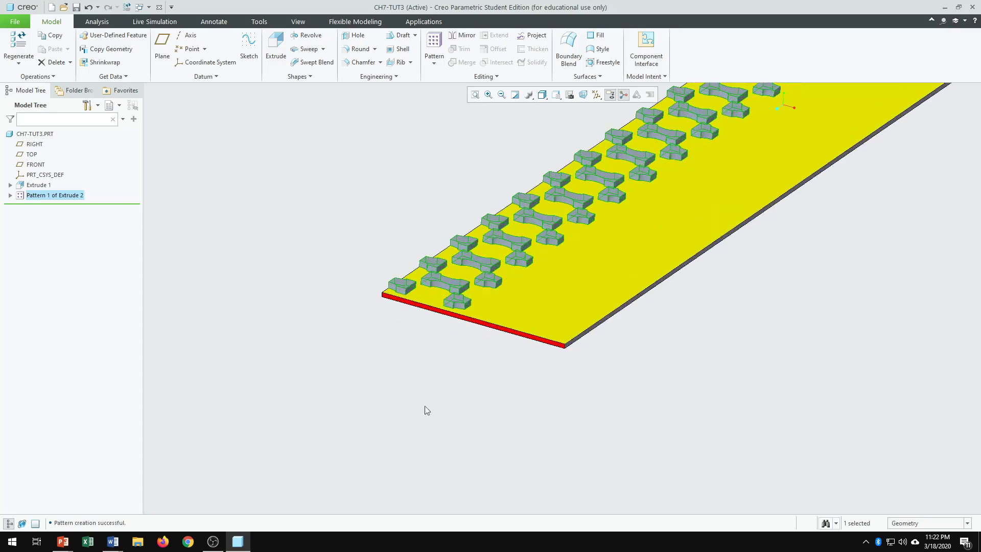
left_click(597, 95)
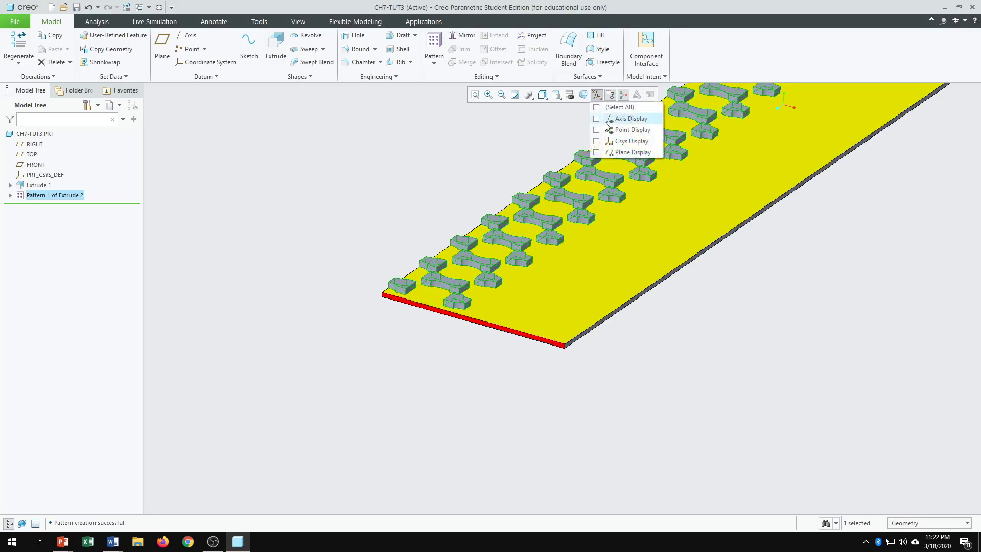
left_click(623, 152)
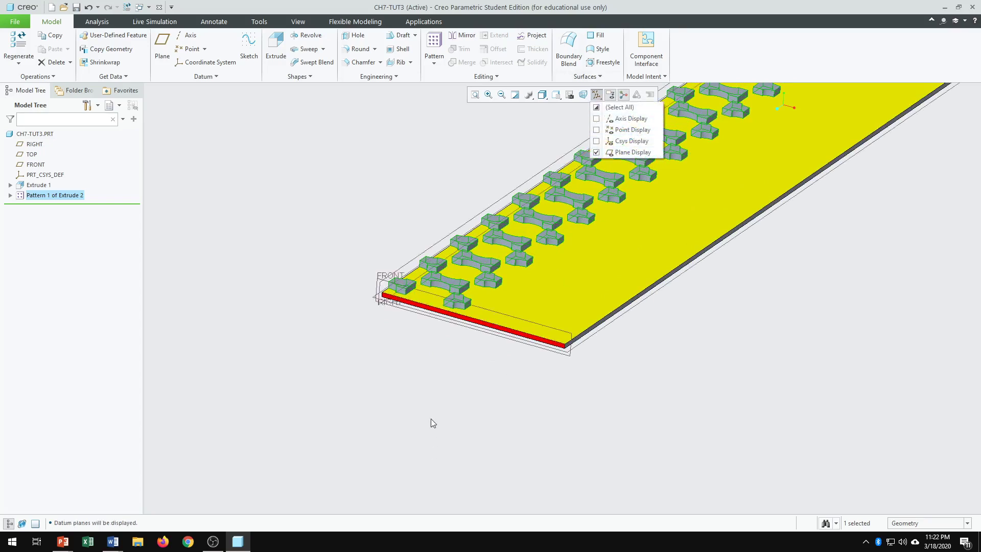
scroll(409, 317, "up", 5)
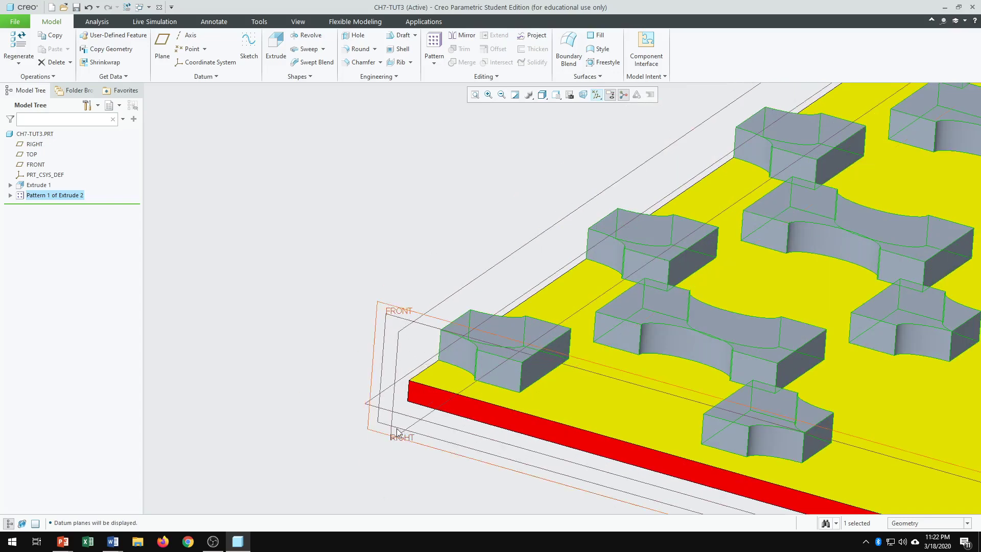
Examine where the TOP, RIGHT and FRONT datum planes lie relative to the plate and its blocks.
scroll(336, 347, "down", 8)
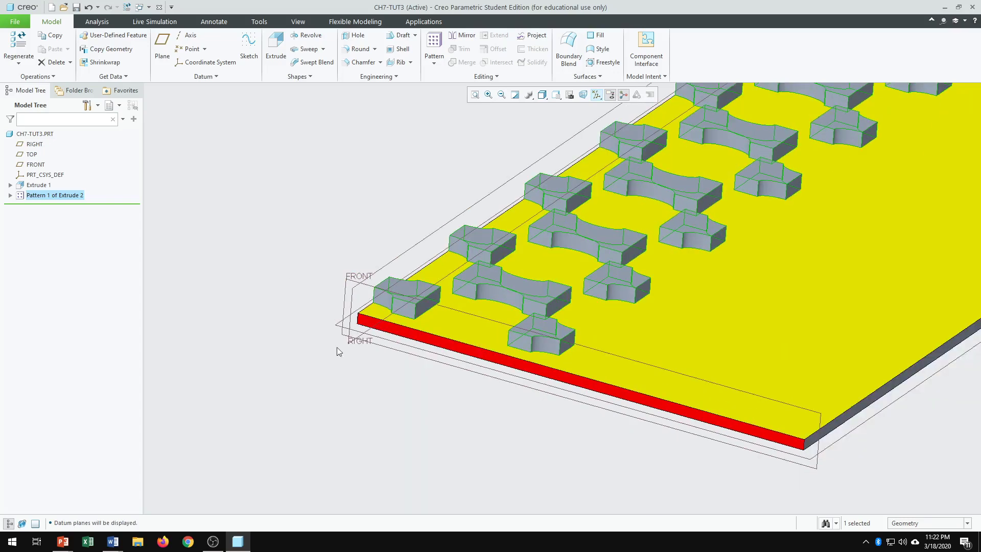
scroll(920, 226, "down", 5)
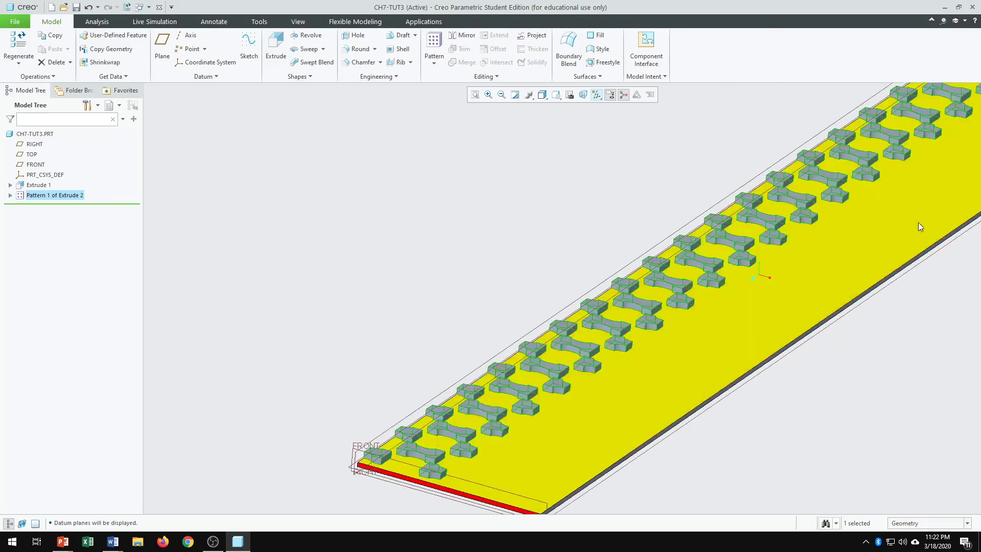
scroll(522, 293, "up", 4)
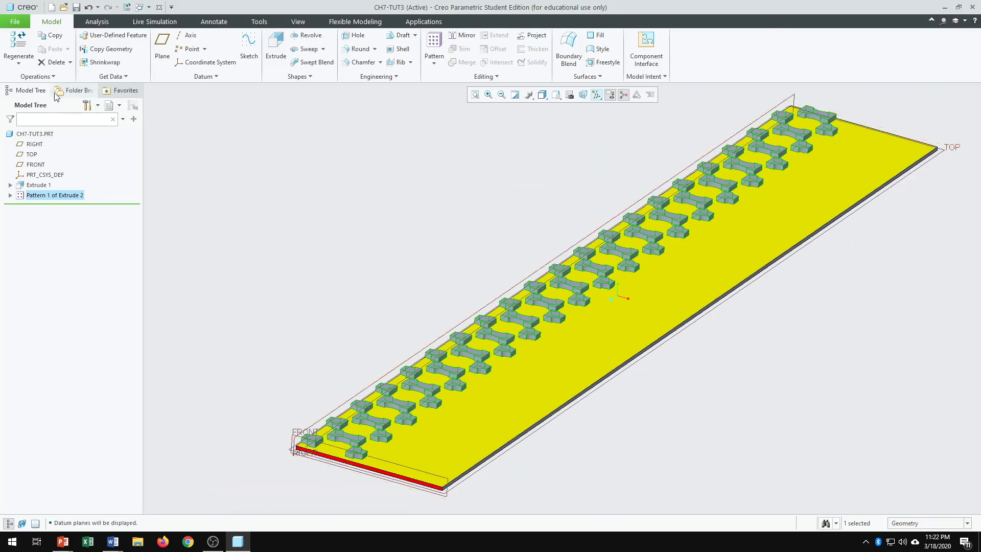
left_click(32, 154)
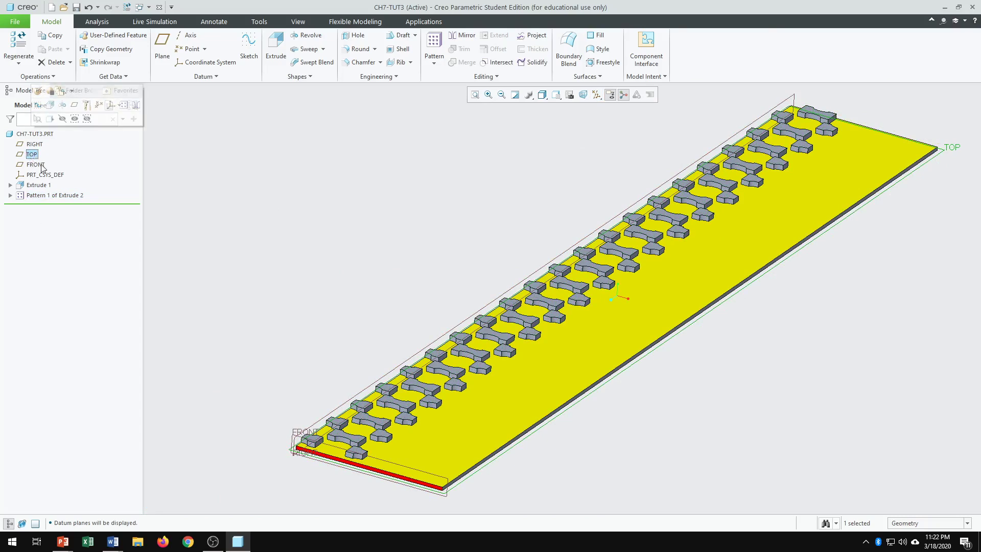
left_click(34, 144)
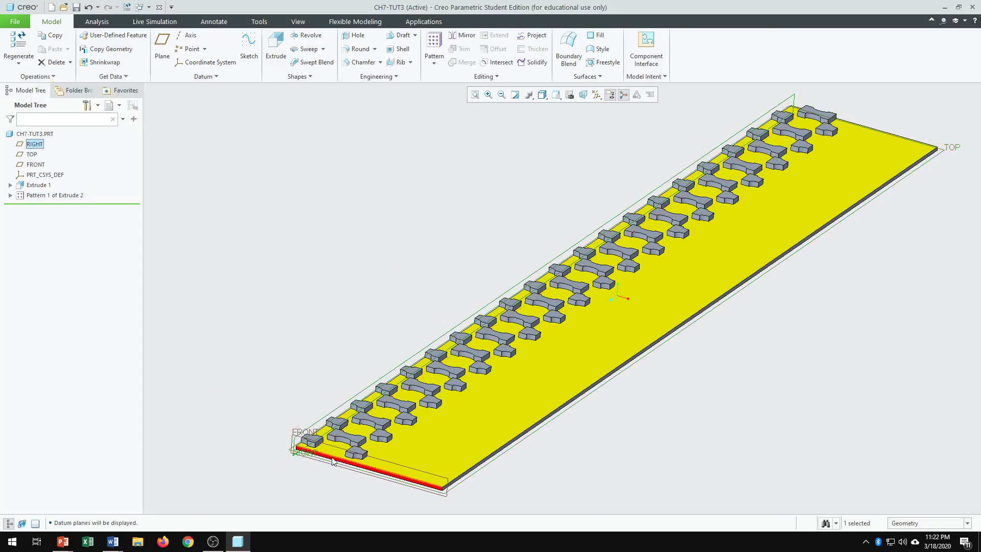
scroll(318, 391, "down", 10)
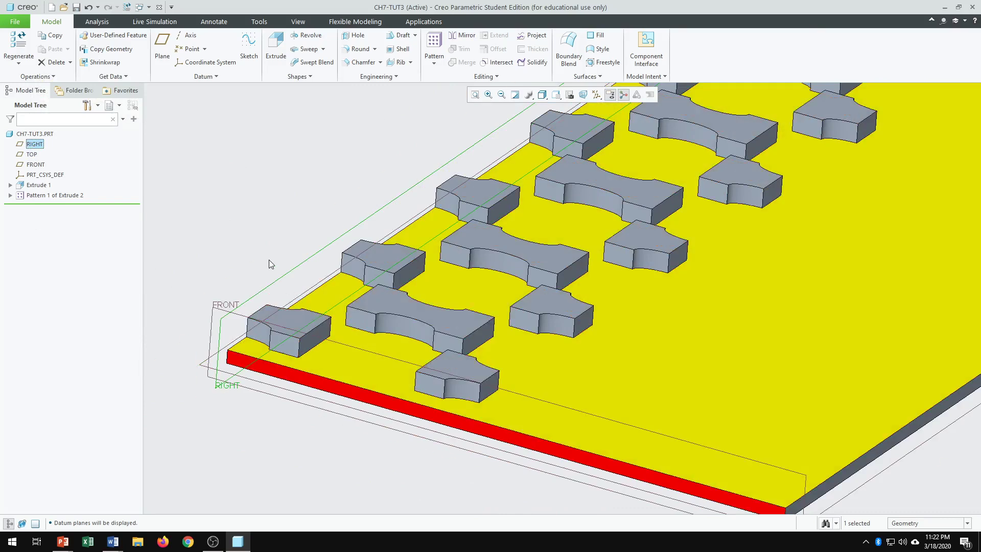
left_click(35, 164)
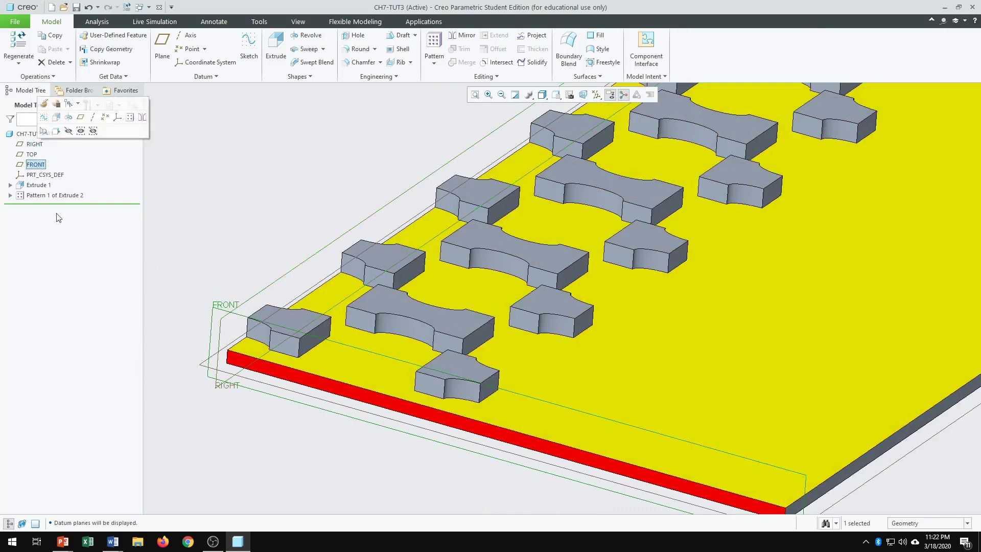
scroll(324, 467, "up", 3)
scroll(327, 470, "up", 3)
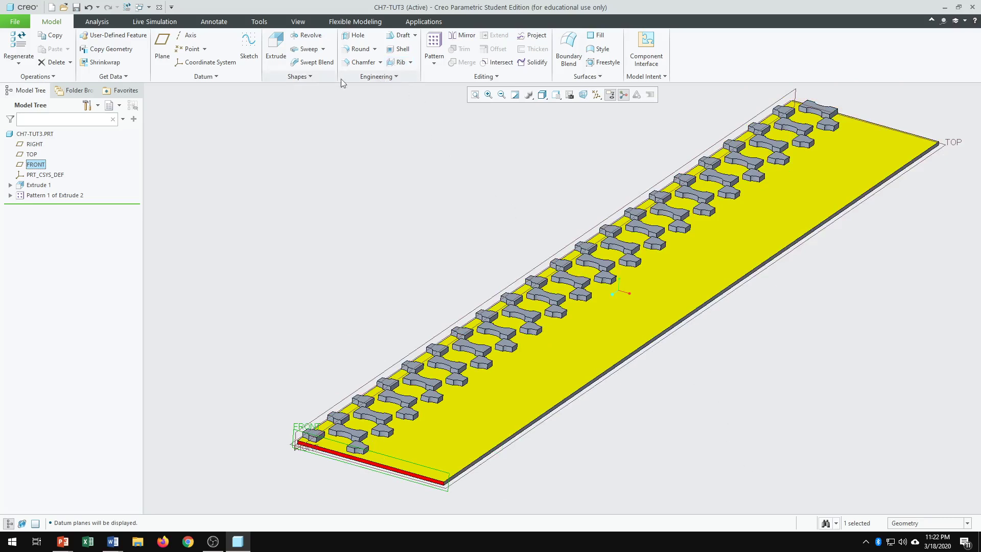
Start a Toroidal Bend that includes the solid geometry and define an internal sketch for its profile section.
left_click(397, 76)
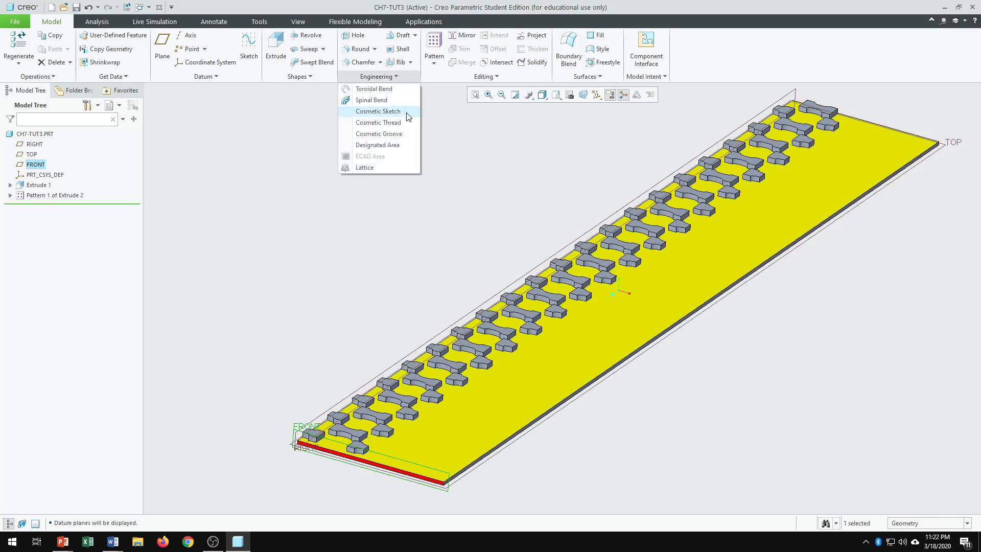
left_click(390, 91)
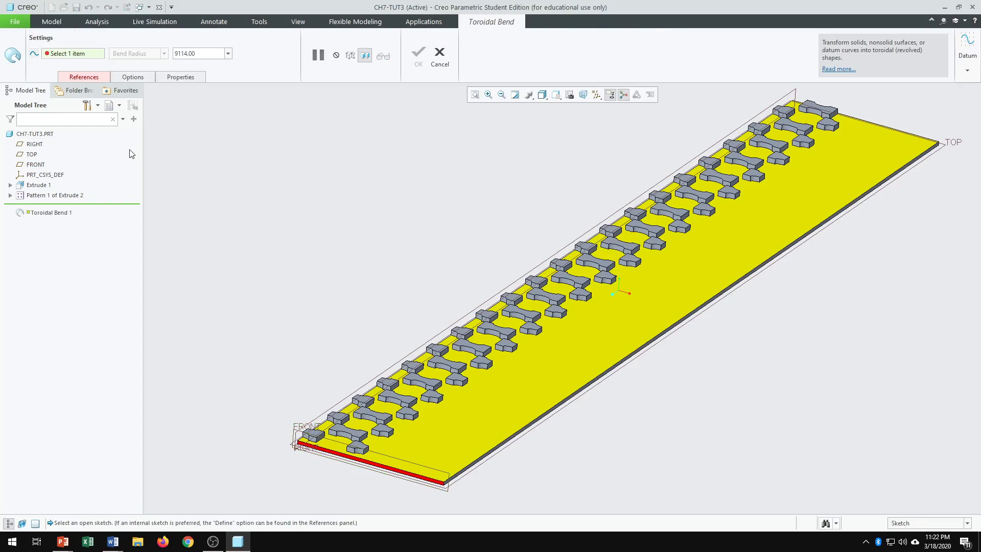
left_click(77, 77)
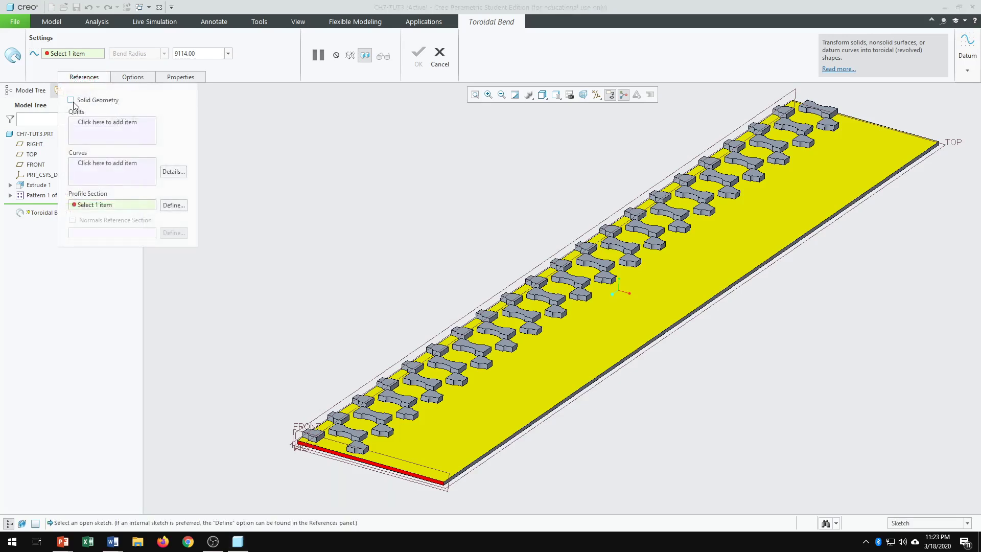
left_click(71, 101)
left_click(174, 206)
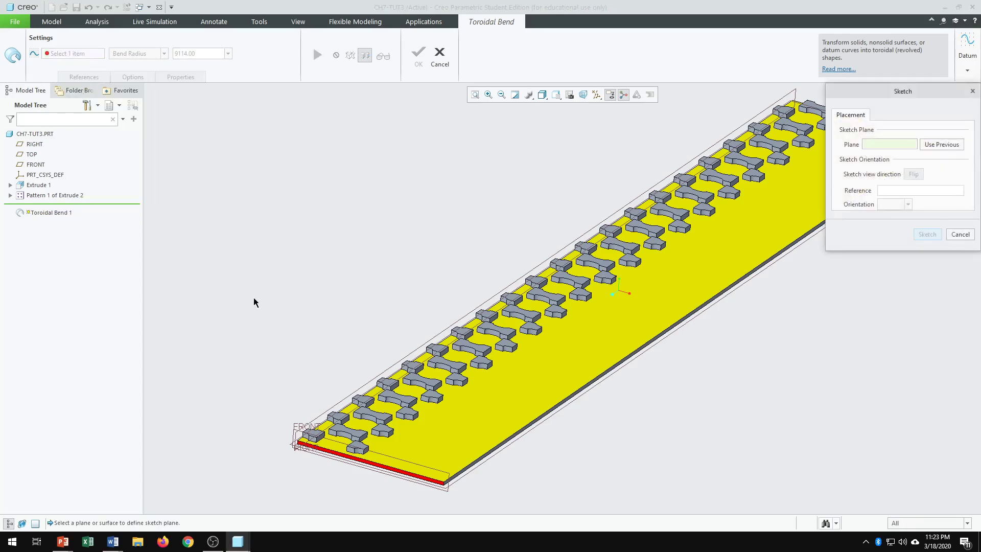
Place the profile sketch on the FRONT datum plane, with the RIGHT plane as reference oriented Right.
scroll(314, 291, "down", 4)
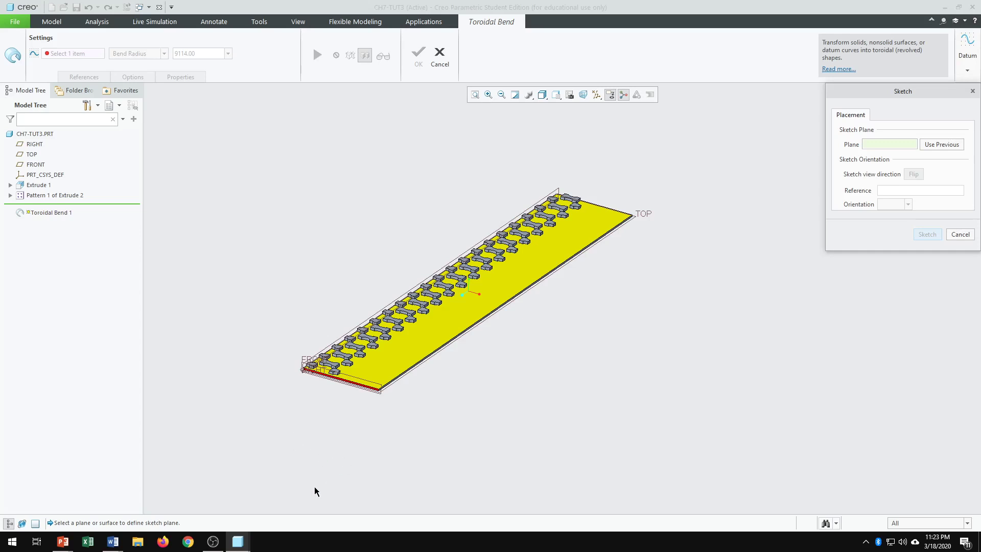
scroll(276, 424, "up", 6)
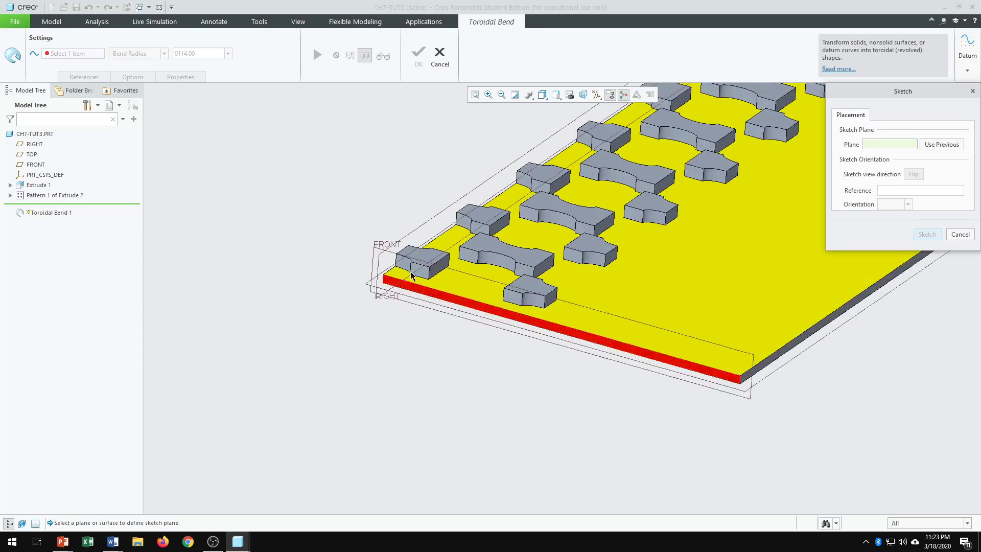
left_click(393, 248)
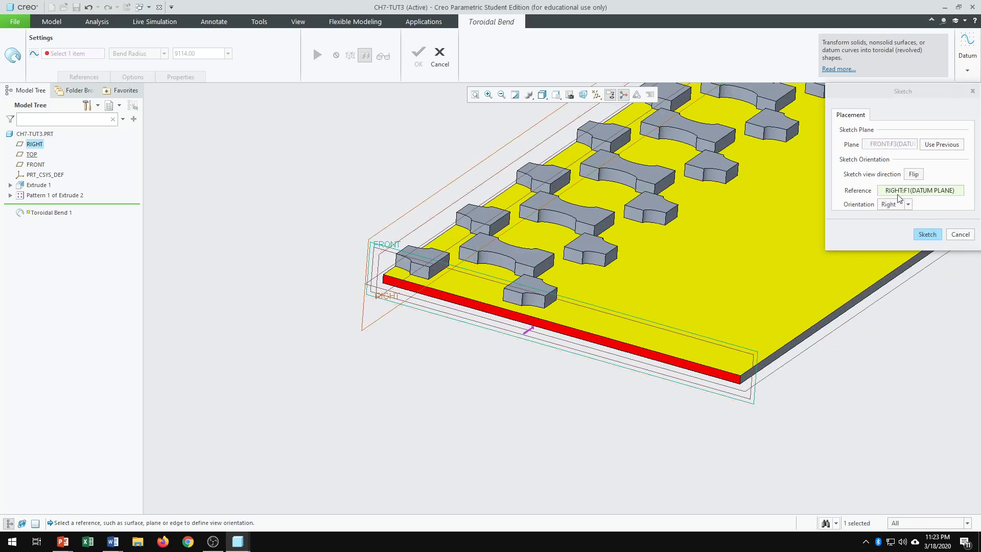
left_click(922, 236)
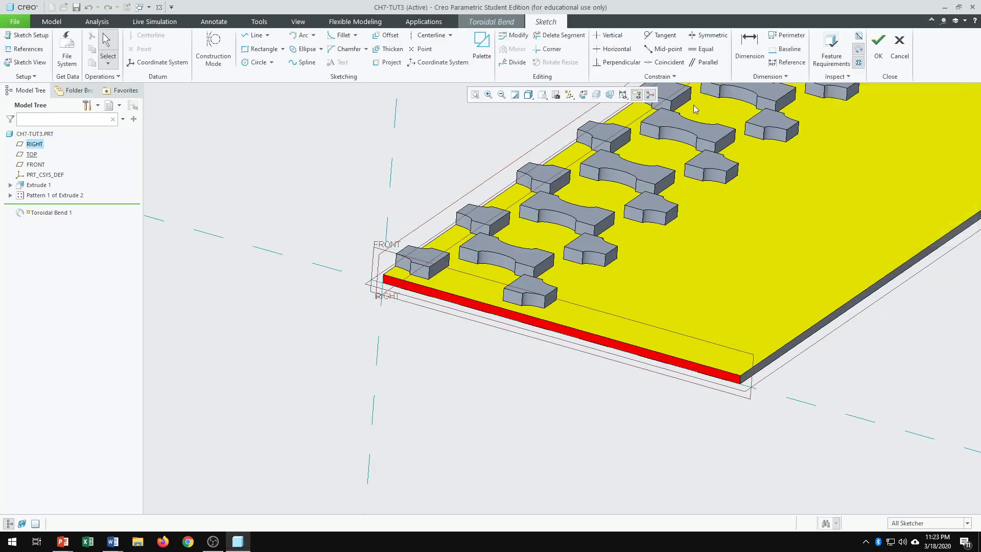
Orient the view parallel to the screen on the sketch plane and hide the datum planes.
left_click(583, 96)
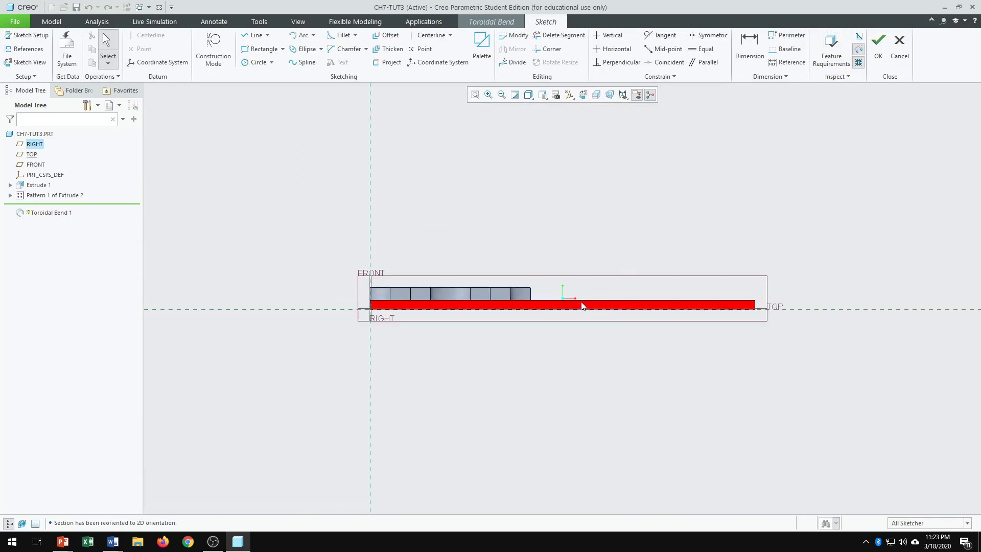
left_click(569, 95)
left_click(580, 154)
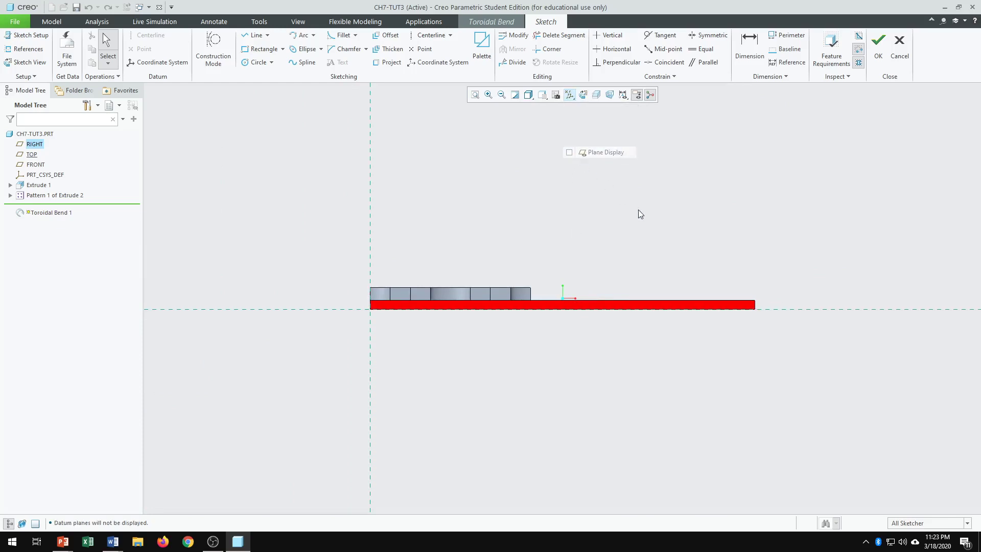
Sketch an arc of radius about 195 from the sketch origin, curving down to about 75 below the plate's underside.
scroll(533, 140, "up", 3)
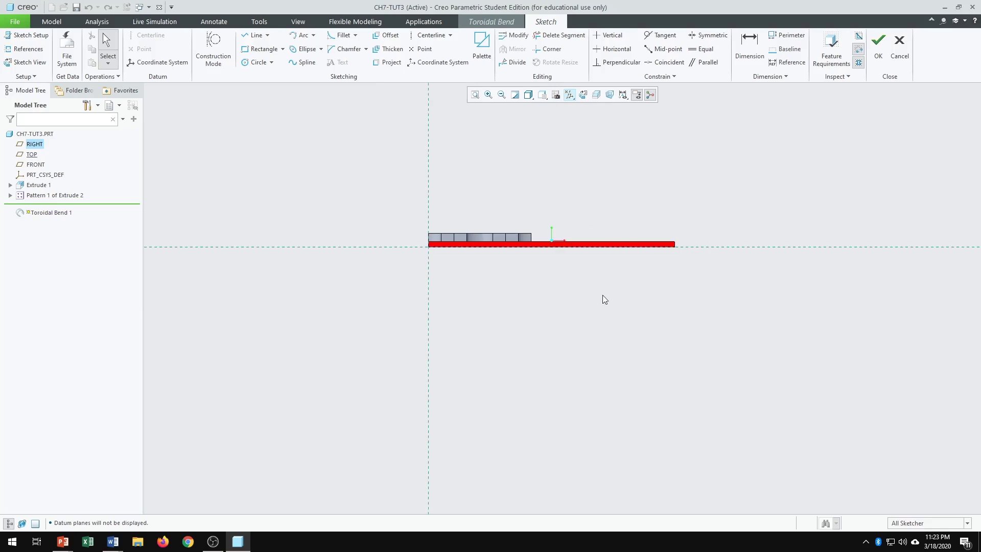
scroll(573, 279, "down", 1)
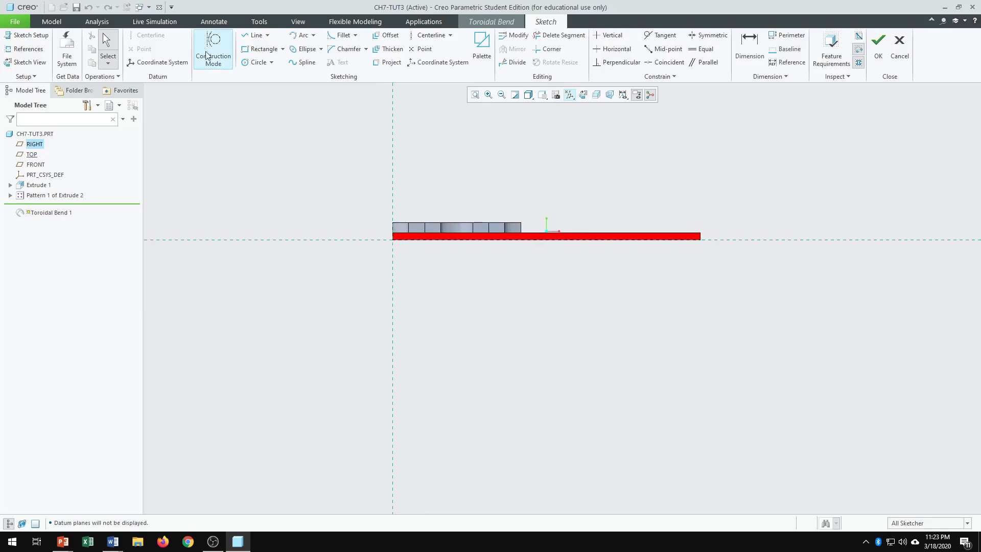
left_click(314, 36)
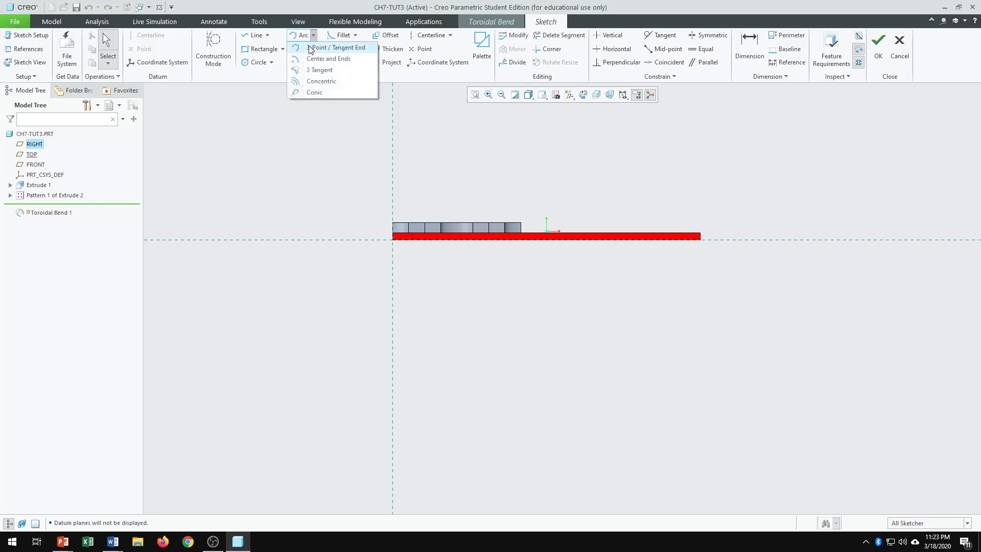
left_click(311, 49)
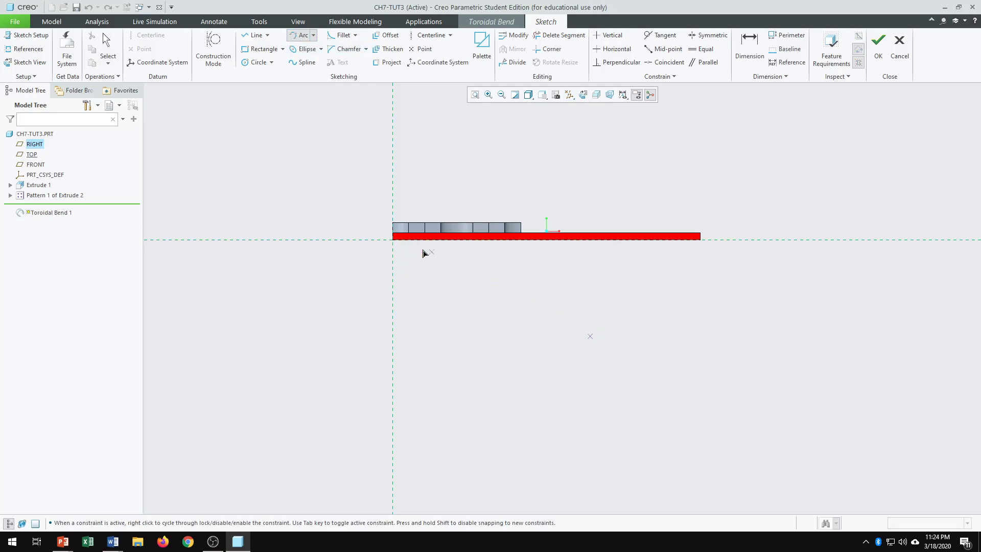
left_click(398, 244)
left_click(408, 244)
middle_click(443, 311)
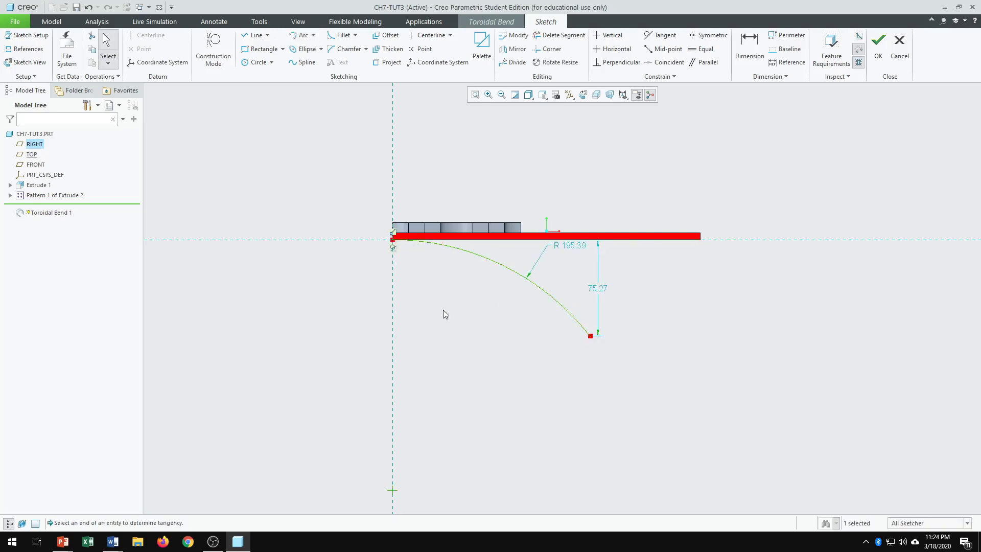
Check the constraint at the arc's start on the plate corner and set the arc's radius to 425.
scroll(417, 275, "up", 1)
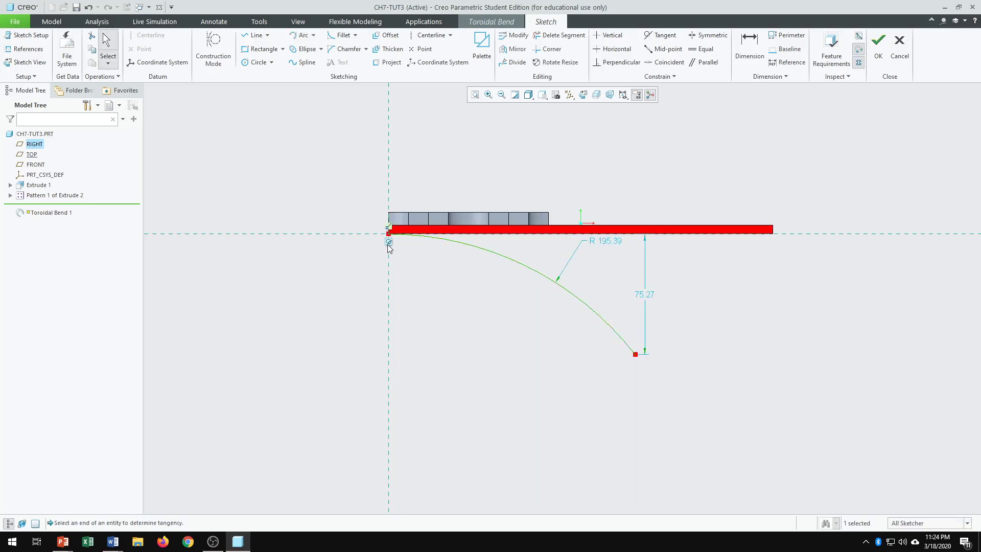
scroll(390, 248, "up", 3)
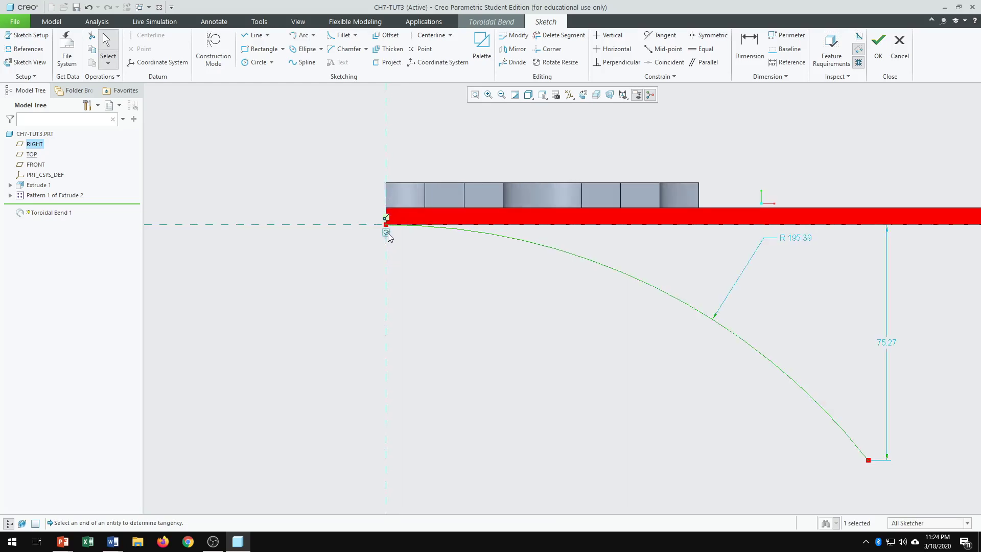
scroll(406, 309, "down", 3)
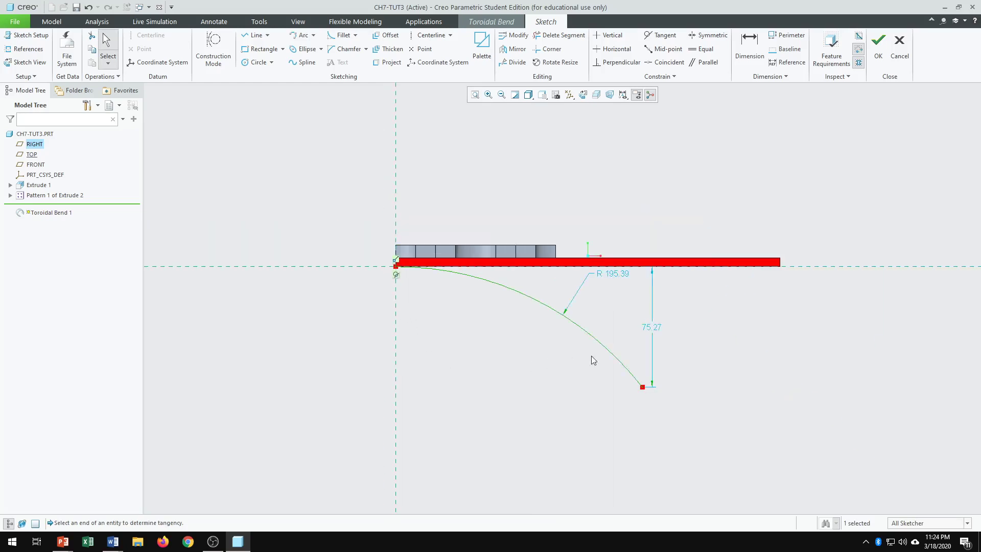
double_click(617, 276)
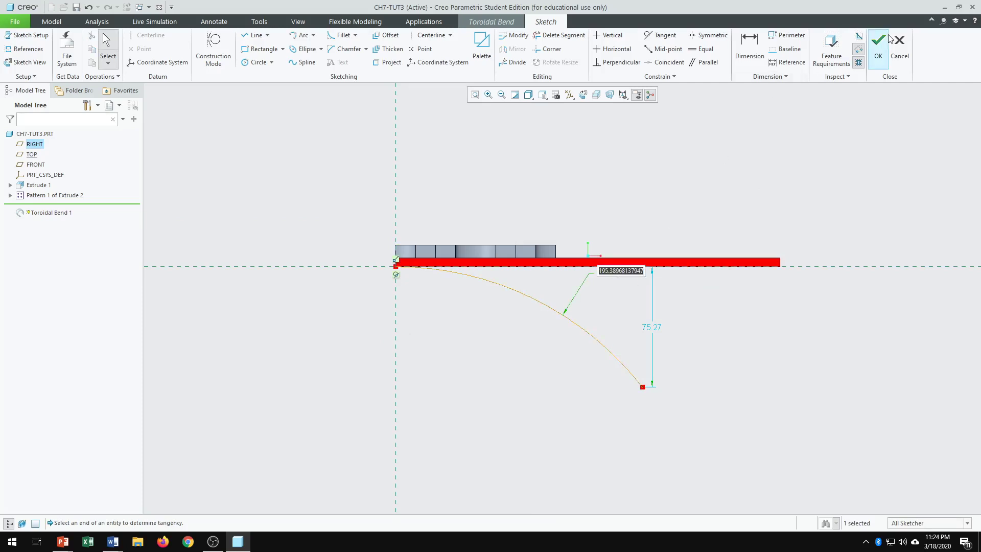
type("425")
key("Return")
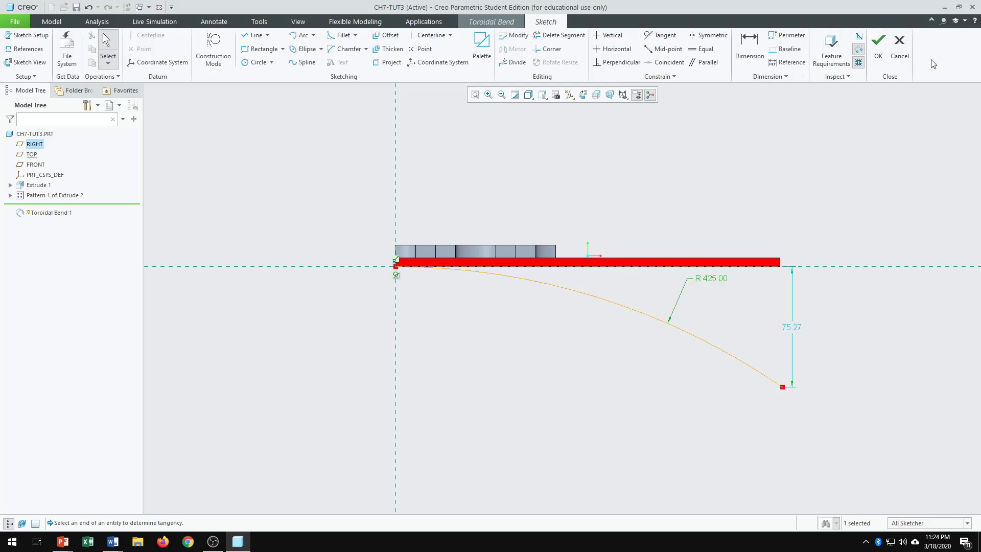
Sketch a second arc of radius about 44, tangent to the free end of the 425 arc and curving down.
scroll(629, 254, "down", 2)
scroll(803, 290, "up", 2)
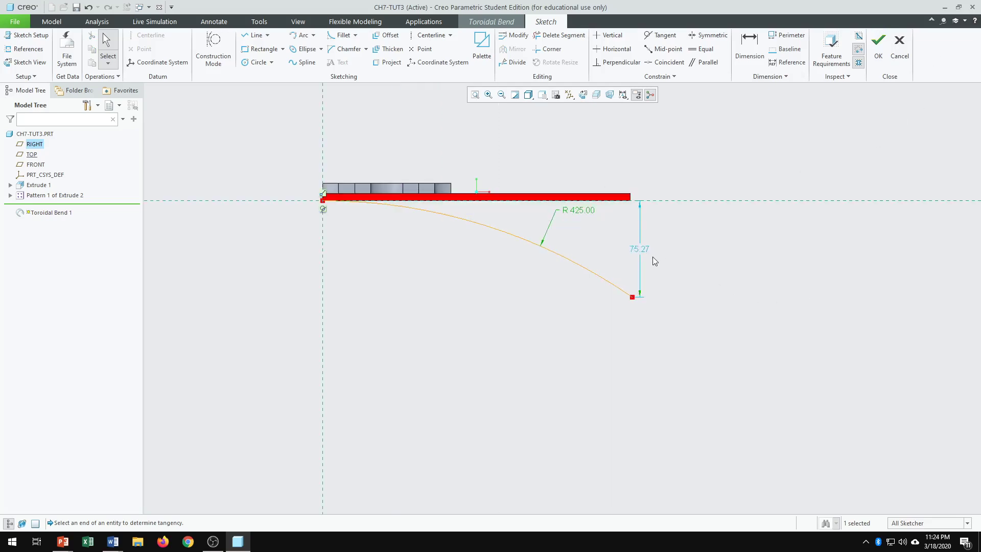
scroll(658, 306, "up", 2)
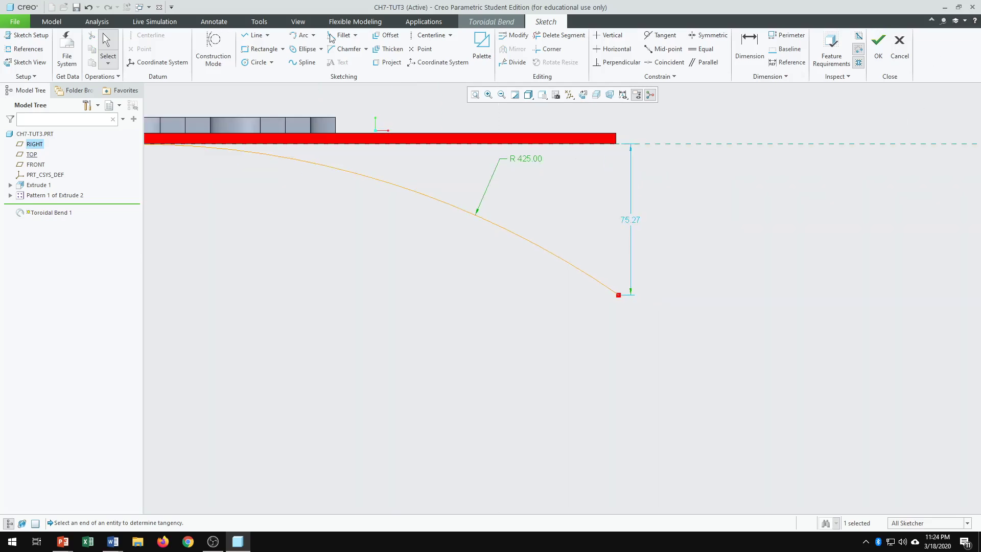
left_click(301, 35)
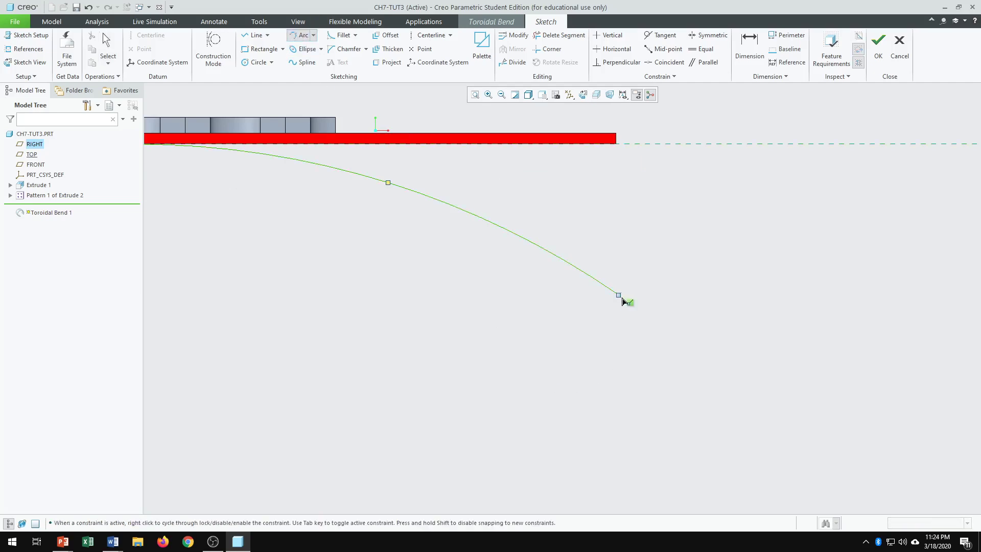
left_click(619, 296)
left_click(651, 402)
middle_click(714, 391)
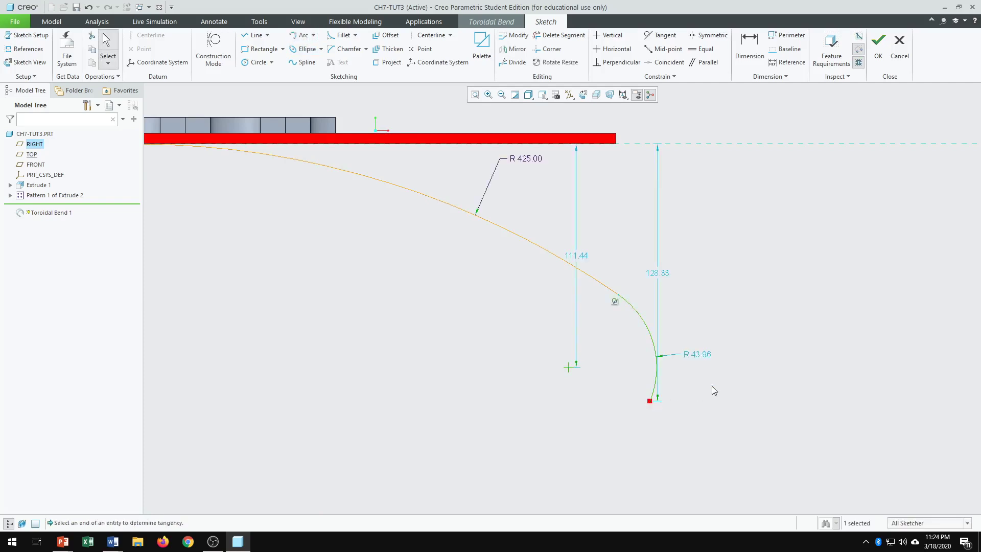
Set the second arc's radius to 22.63.
double_click(704, 356)
type("22.63")
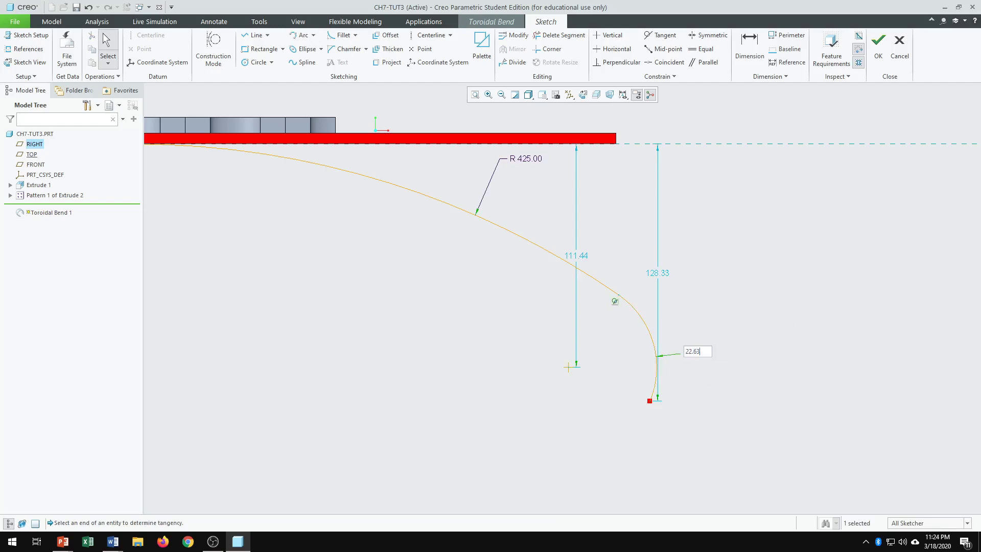
key("Return")
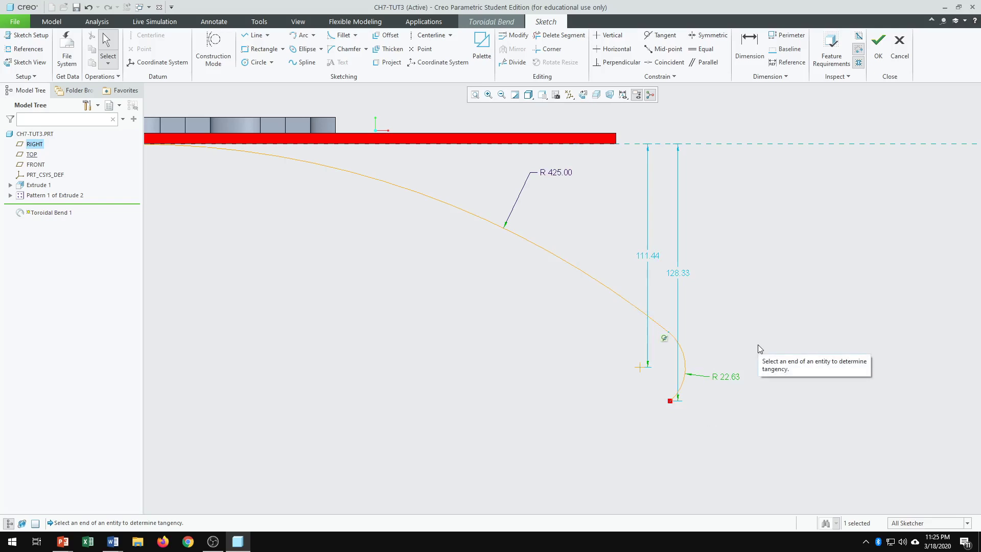
Sketch a third arc of radius about 211, tangent to the free end of the 22.63 arc and curving down toward the vertical reference.
left_click(299, 38)
scroll(521, 306, "up", 2)
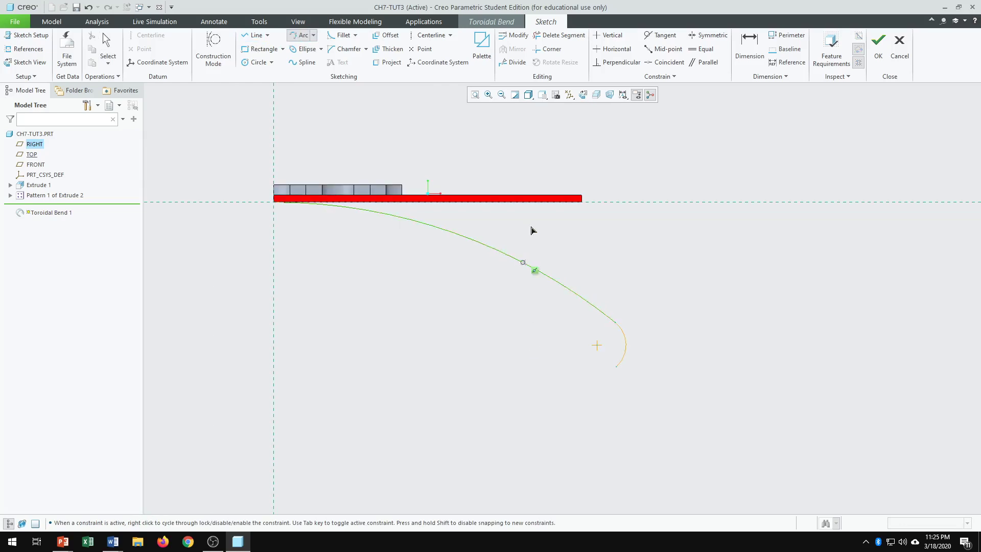
left_click(618, 373)
left_click(477, 435)
middle_click(548, 459)
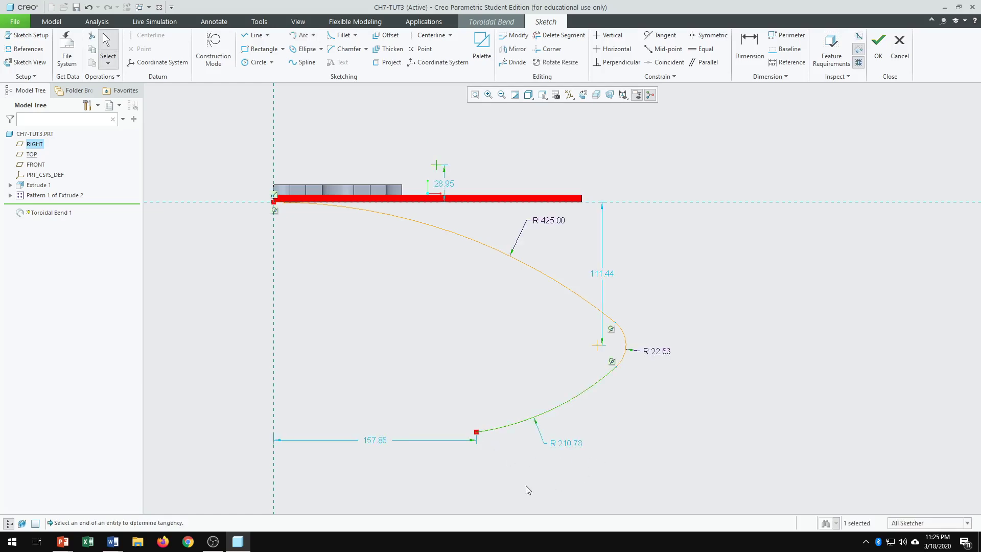
Set the horizontal distance from the vertical reference to the third arc's free end to 100.
double_click(380, 440)
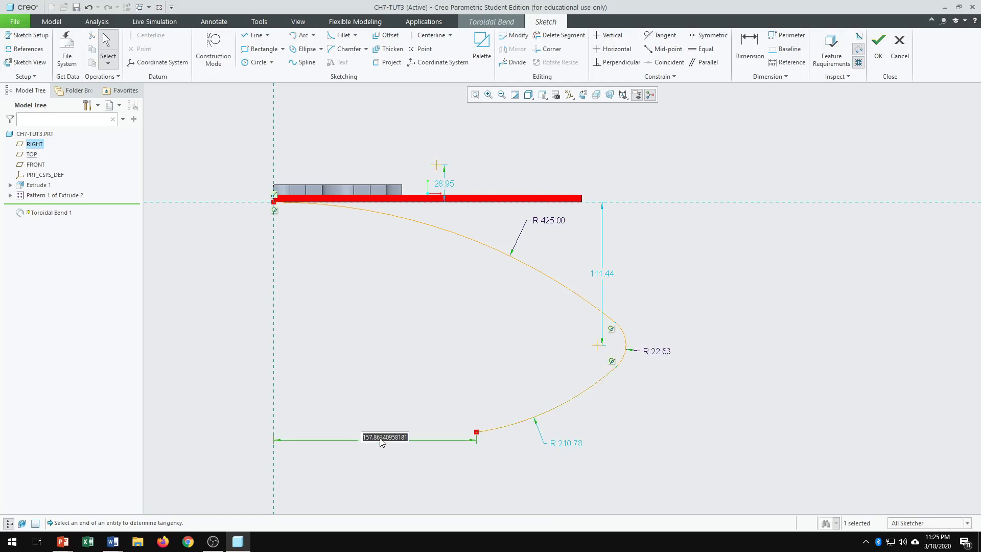
type("100")
key("Return")
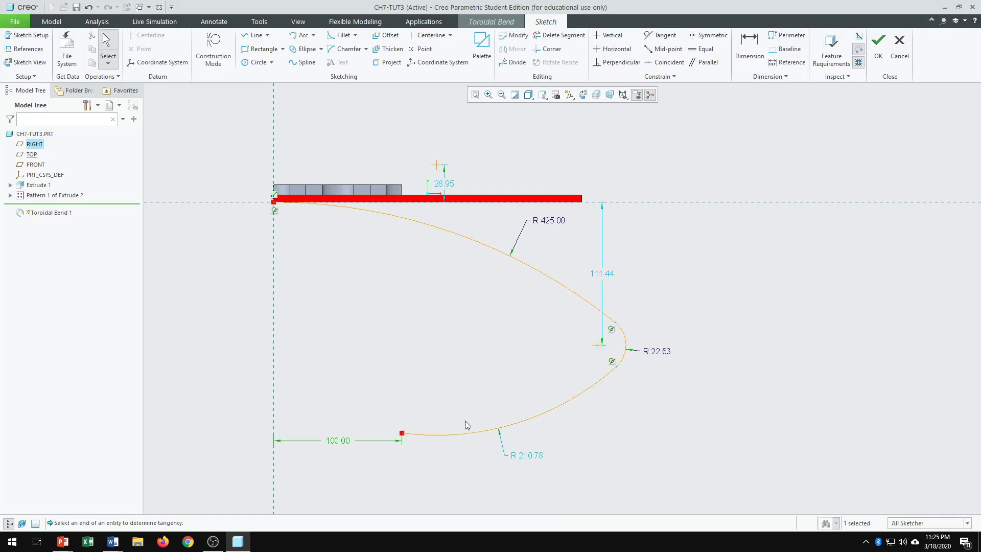
Try to set the third arc's radius to 180.
double_click(538, 458)
type("180")
key("Return")
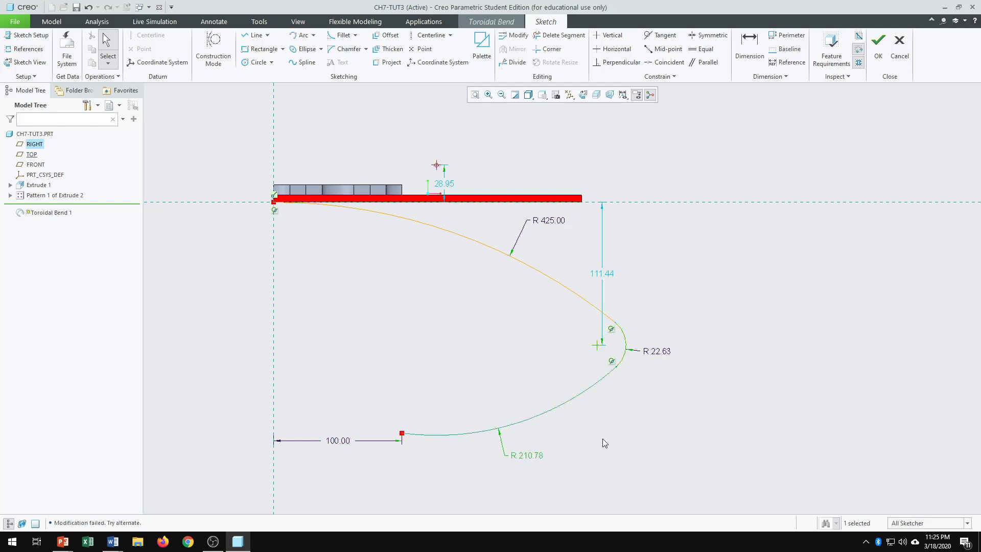
scroll(586, 402, "up", 2)
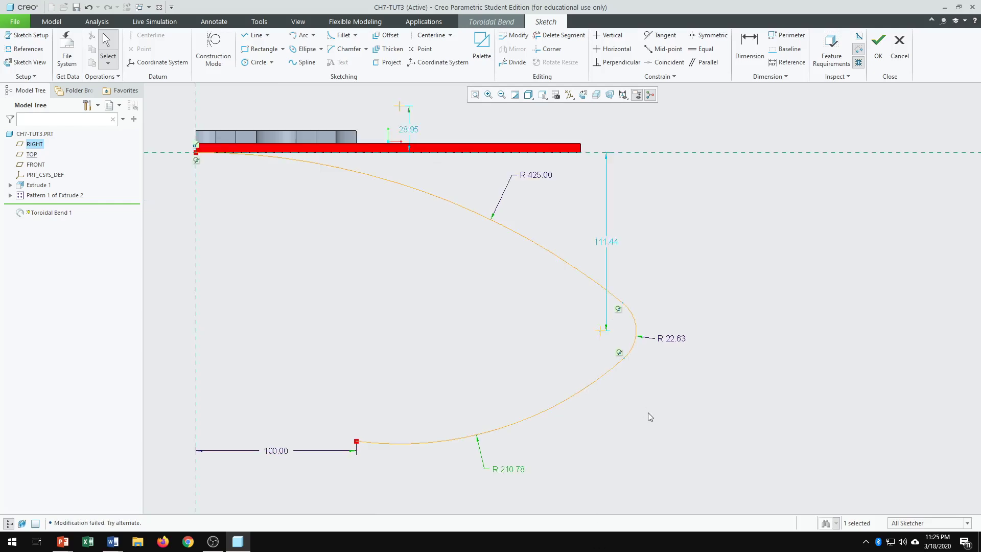
scroll(647, 412, "down", 2)
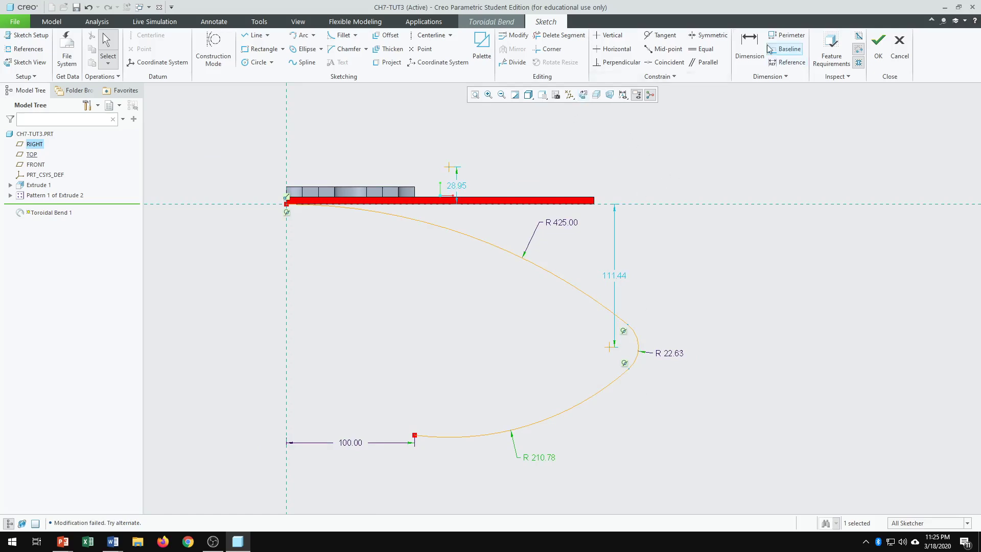
Dimension the horizontal distance from the vertical reference to the junction of the second and third arcs as 135.
left_click(750, 46)
left_click(628, 368)
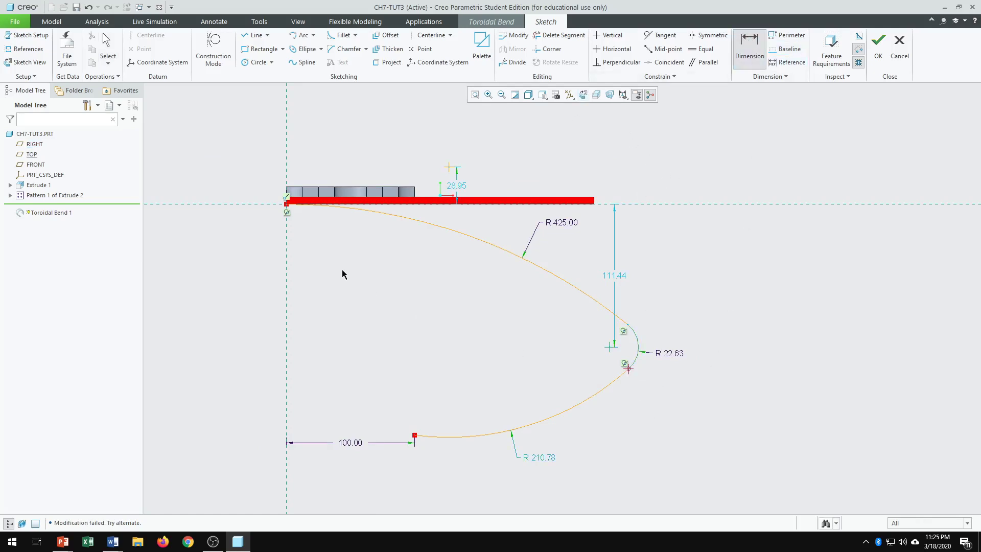
middle_click(421, 143)
type("135")
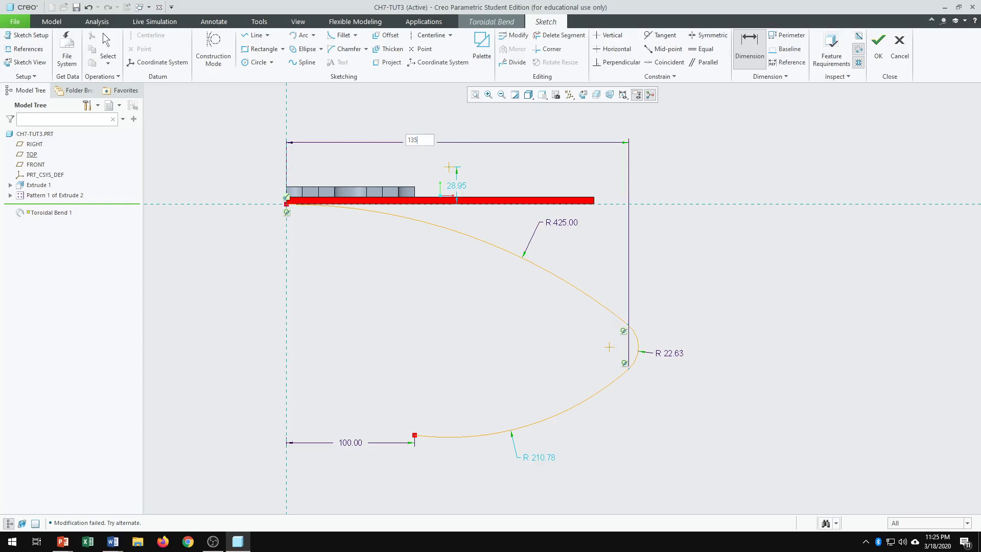
key("Return")
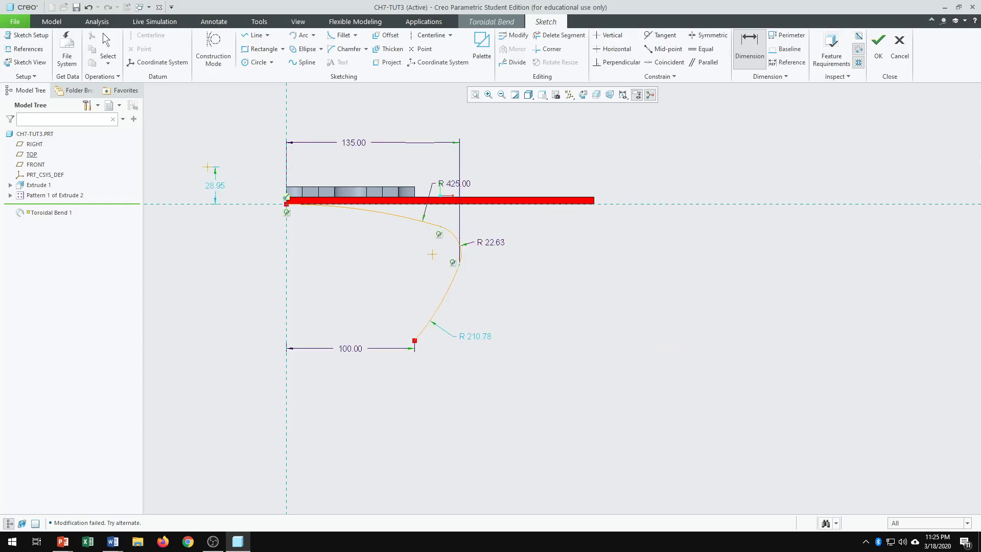
Set the third arc's radius to 100.
scroll(461, 376, "up", 3)
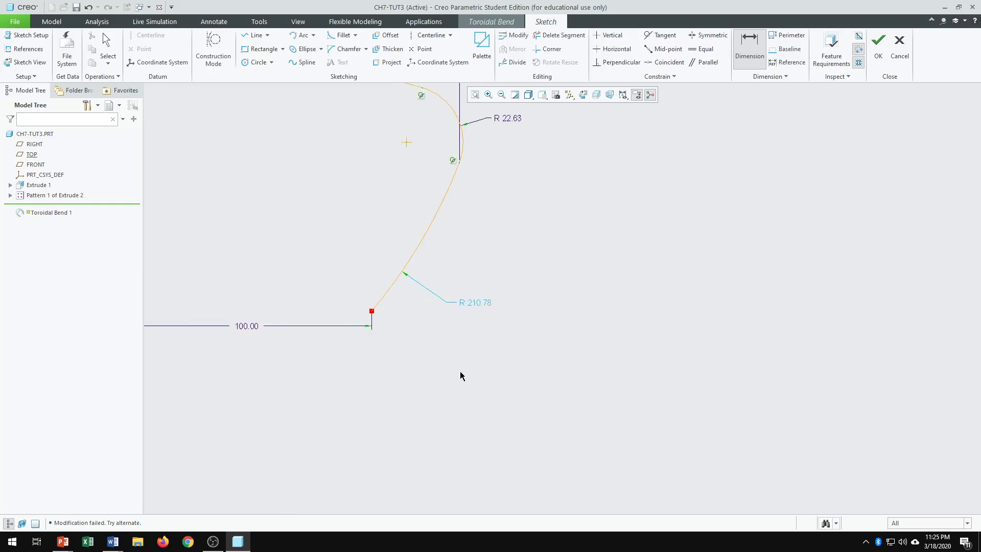
double_click(483, 302)
type("100")
key("Return")
scroll(633, 342, "down", 3)
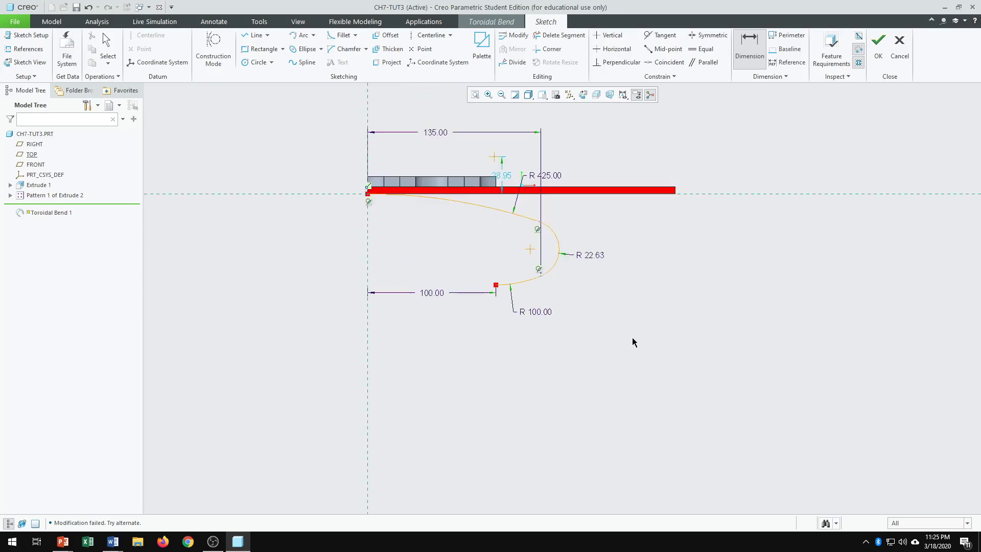
Dimension the vertical distance from the horizontal reference on the plate's underside to the third arc's free end as 130.
scroll(575, 294, "up", 2)
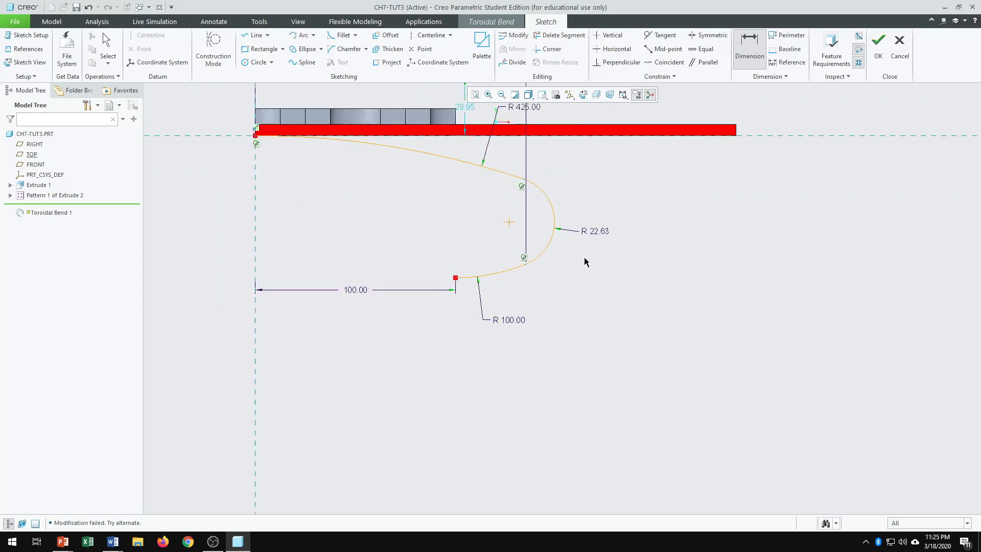
scroll(577, 327, "down", 2)
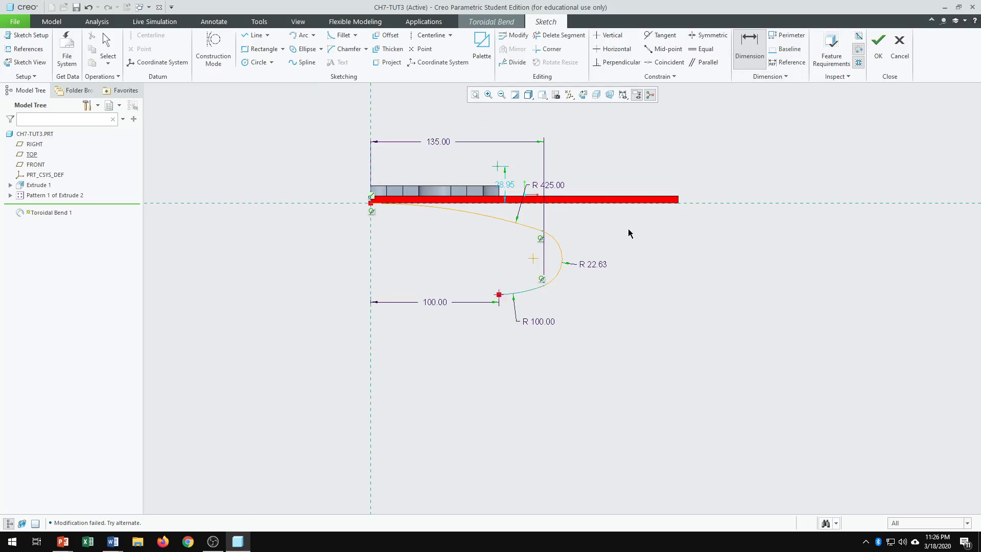
left_click(636, 205)
middle_click(649, 275)
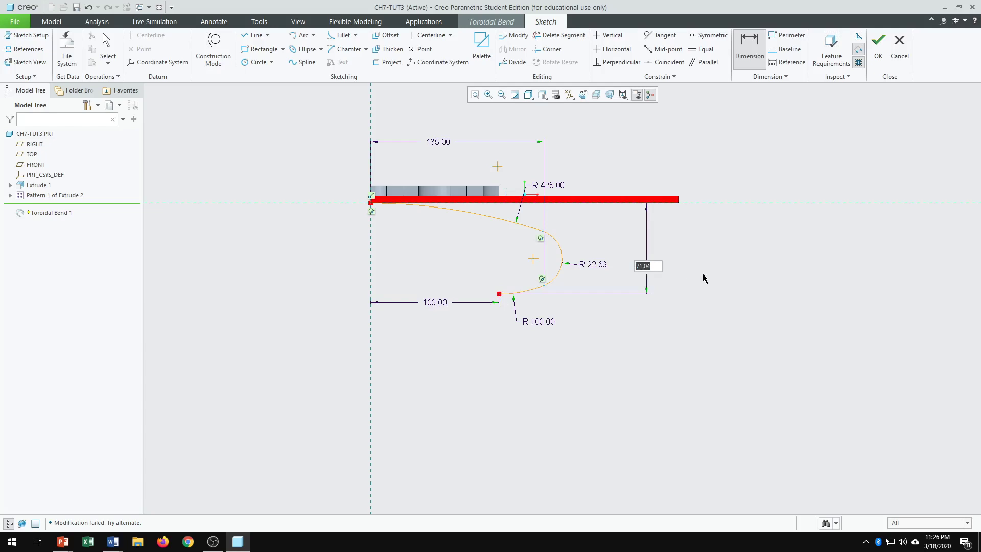
type("130")
key("Return")
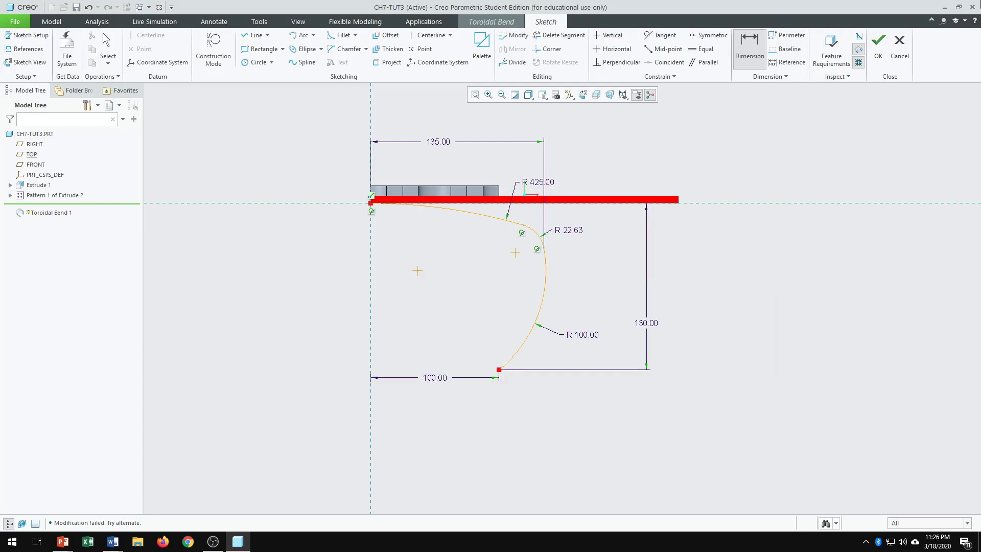
Hide the Model Tree and switch the model display to No Hidden.
scroll(544, 313, "up", 1)
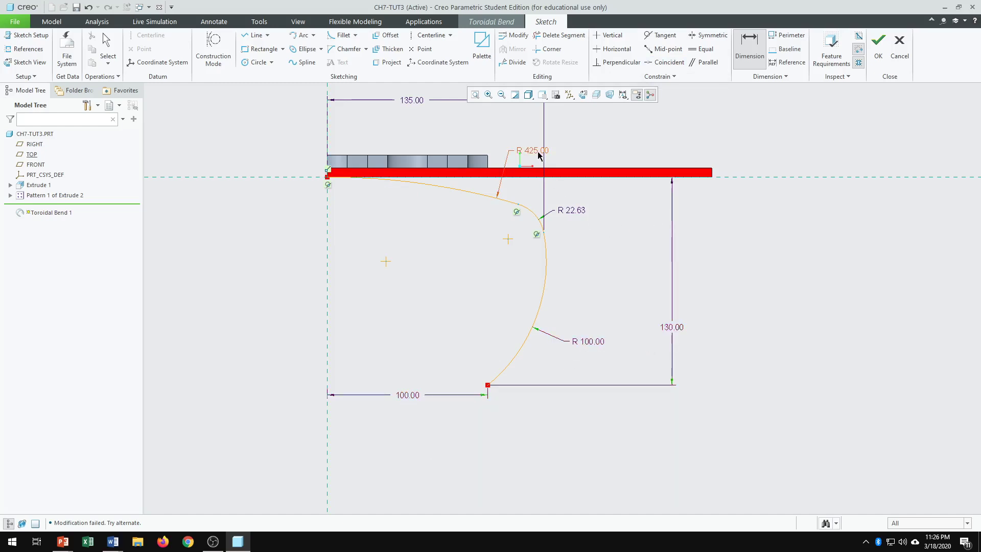
scroll(450, 260, "down", 1)
scroll(460, 241, "up", 1)
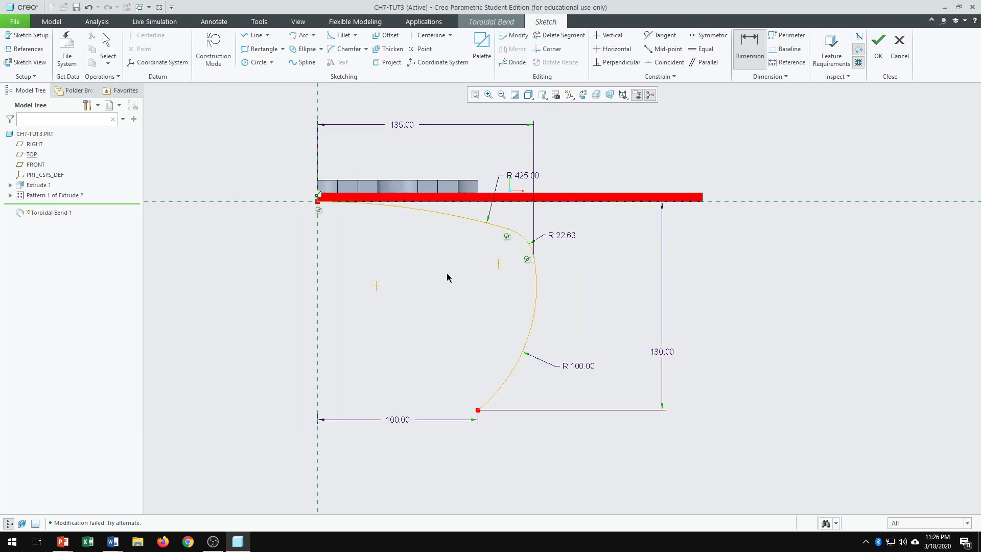
left_click(9, 522)
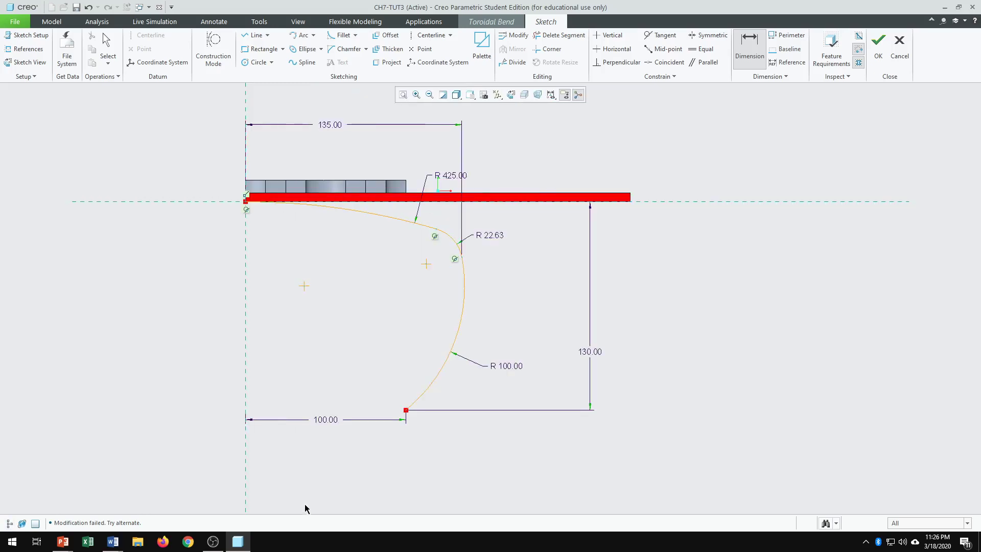
scroll(307, 485, "down", 2)
scroll(275, 491, "up", 2)
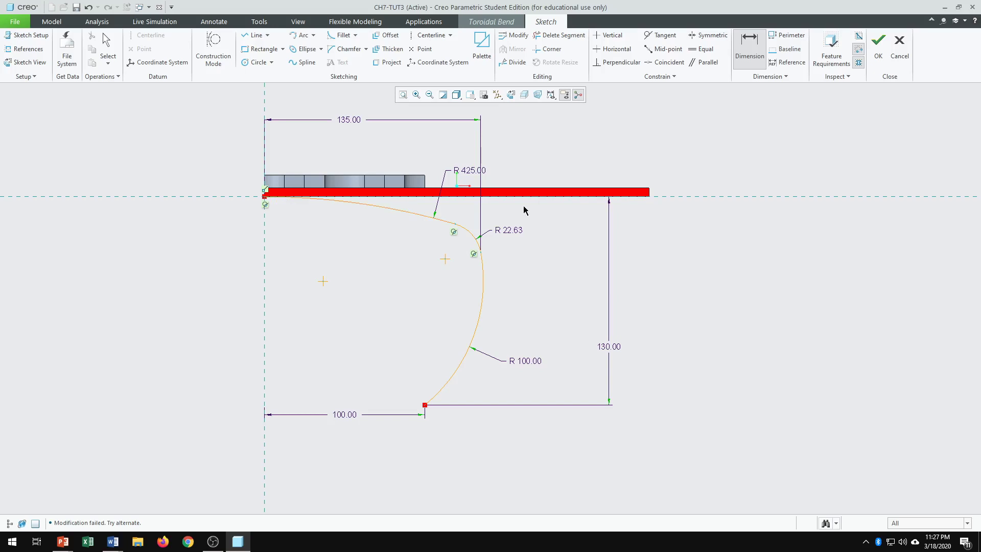
left_click(455, 98)
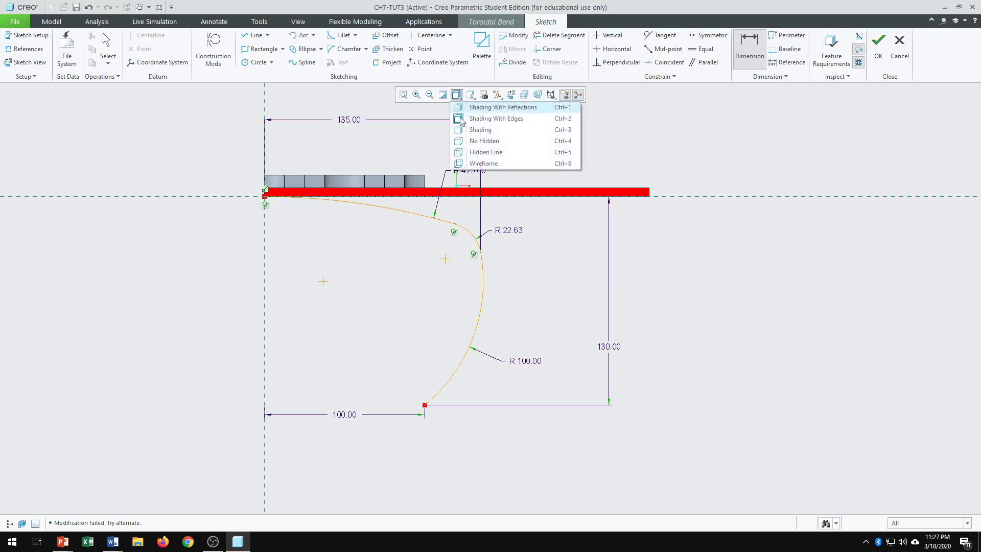
left_click(463, 141)
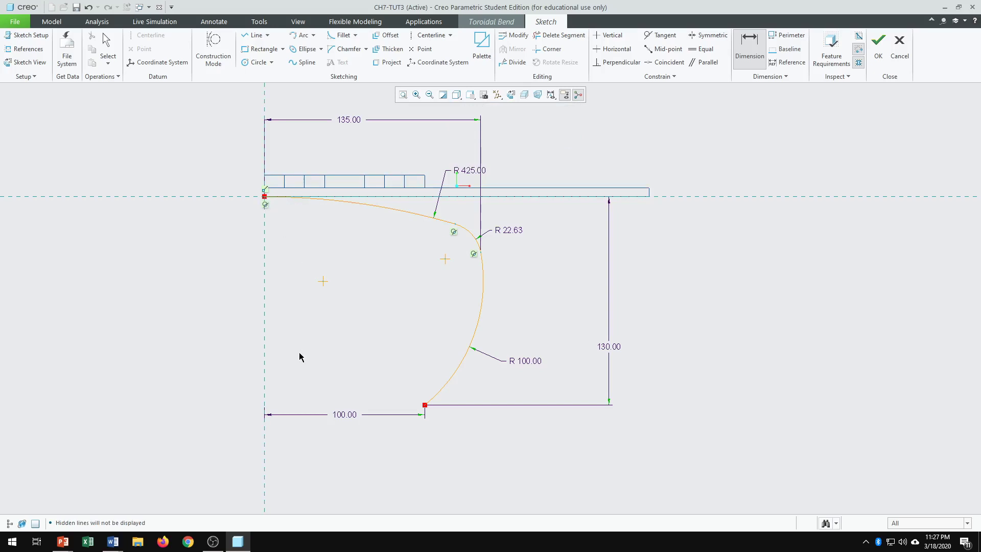
middle_click(405, 300)
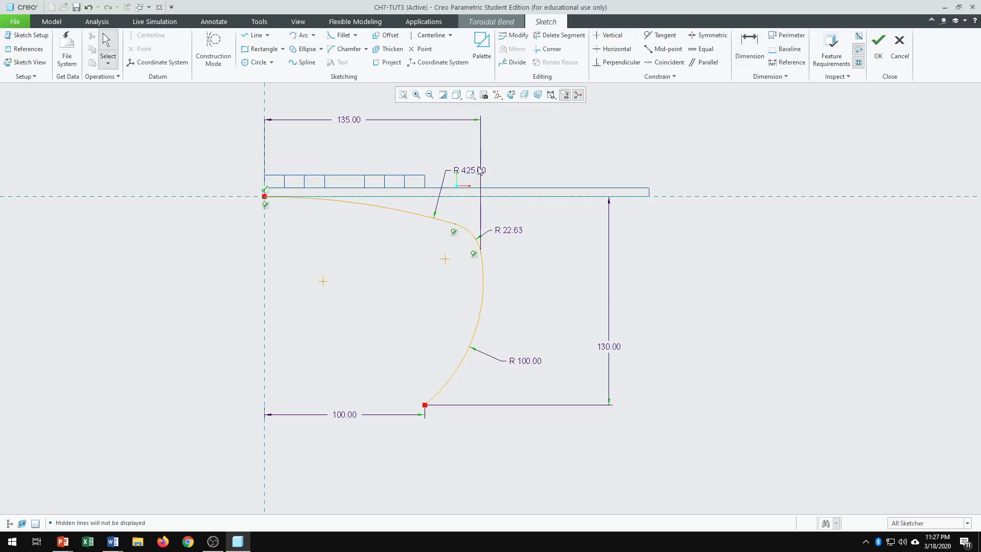
Reposition the three radius dimensions and the 130 dimension so they read clearly around the profile.
left_click_drag(470, 173, 532, 175)
left_click_drag(512, 231, 535, 166)
left_click_drag(606, 351, 589, 280)
left_click_drag(529, 363, 537, 327)
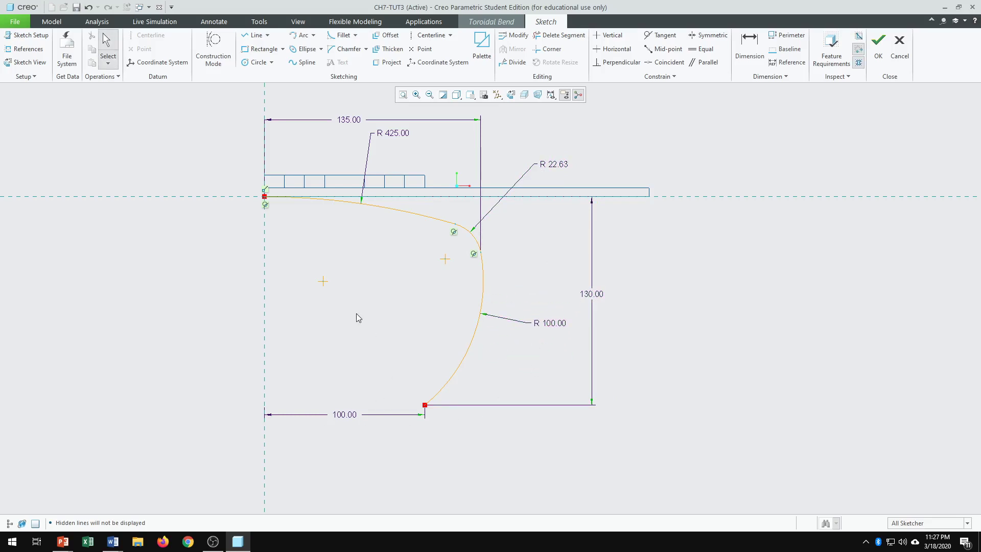
Place a datum coordinate system at the start of the 425 arc and constrain its X axis horizontal.
left_click(174, 66)
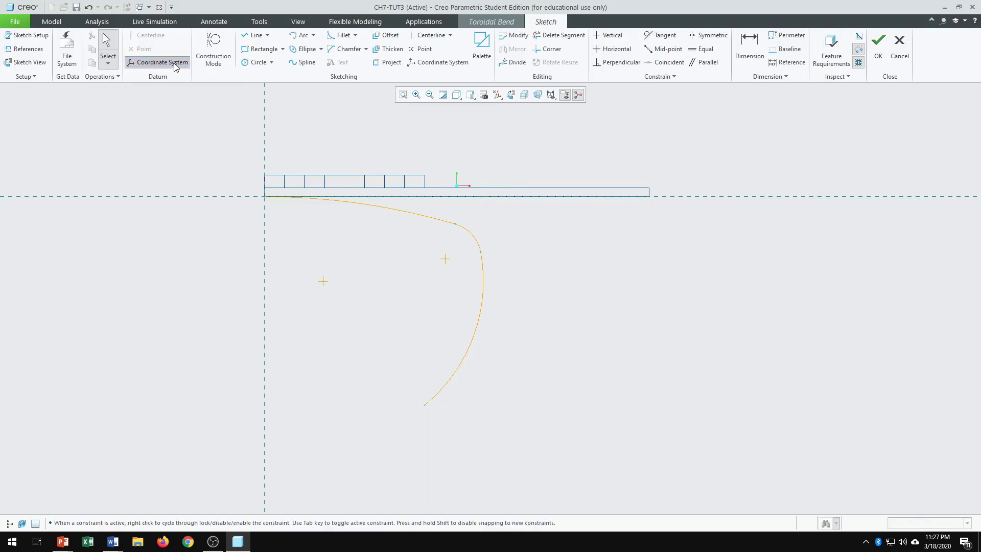
left_click(265, 197)
middle_click(359, 303)
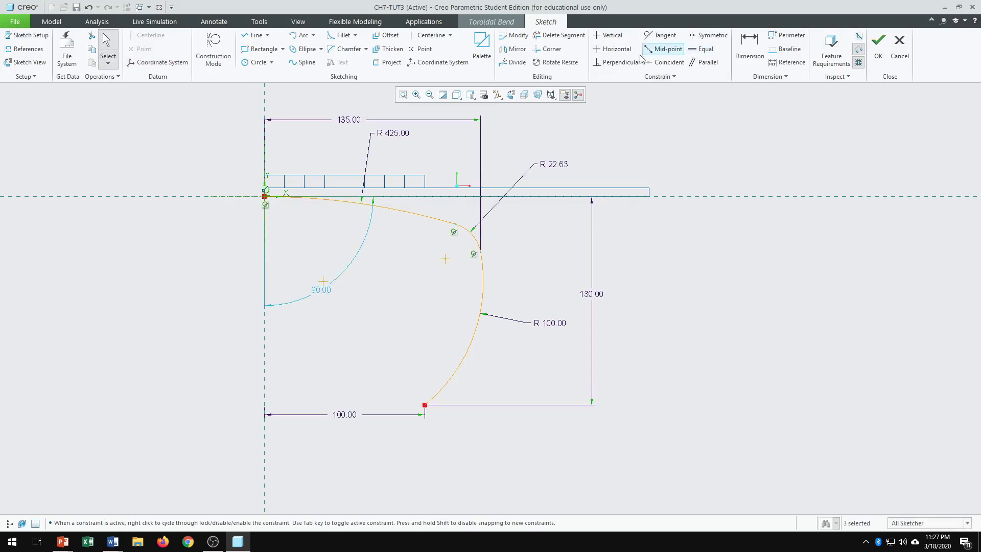
left_click(615, 49)
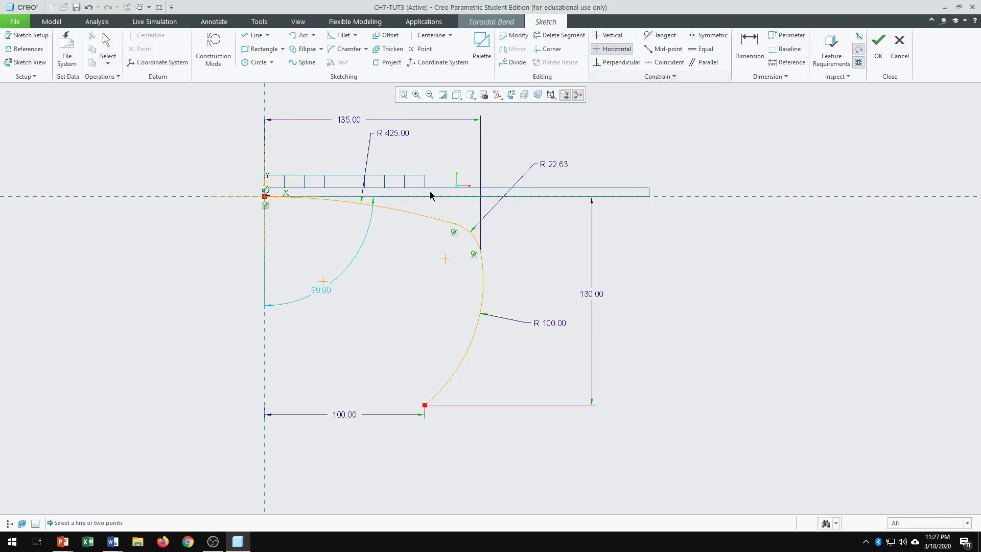
left_click(227, 200)
Return the model display to Shading With Edges and finish the profile section sketch.
left_click(456, 95)
left_click(463, 121)
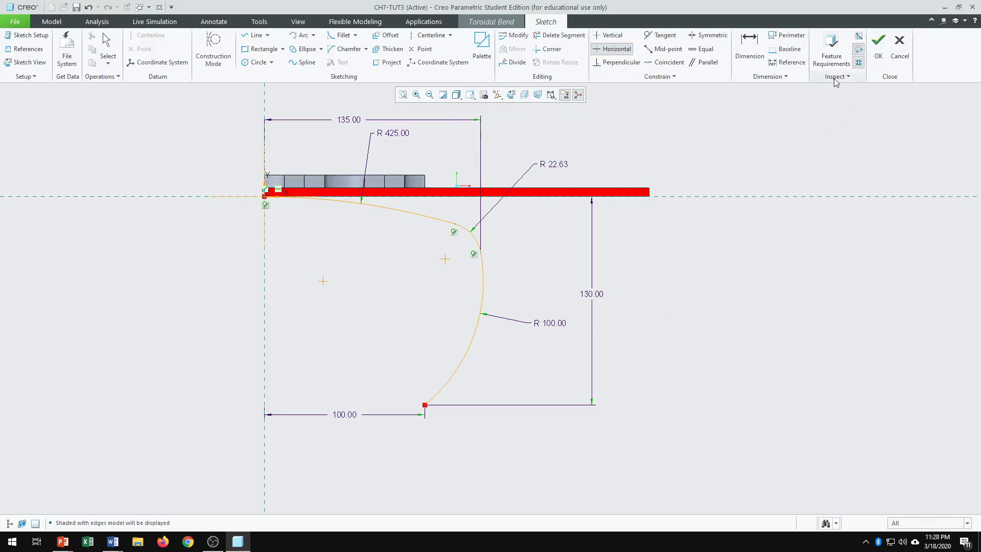
left_click(879, 47)
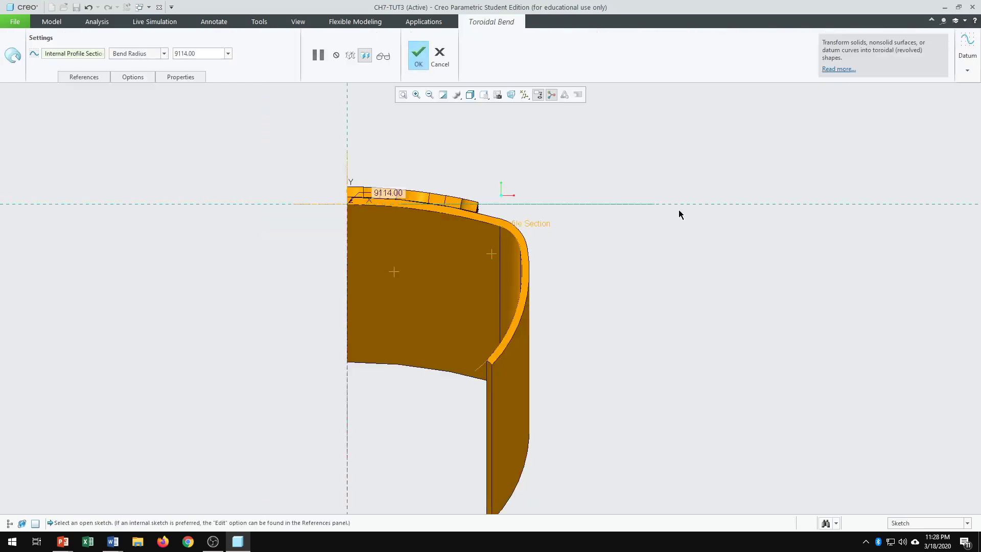
Change the bend type to 360 degrees Bend and choose the plate's red end face as the first plane defining the bend length.
left_click(165, 55)
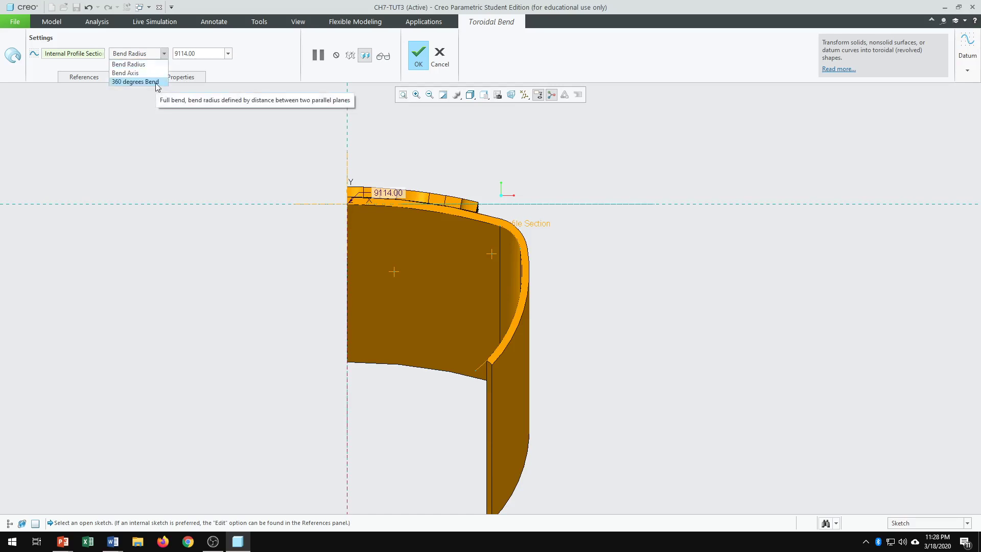
left_click(136, 82)
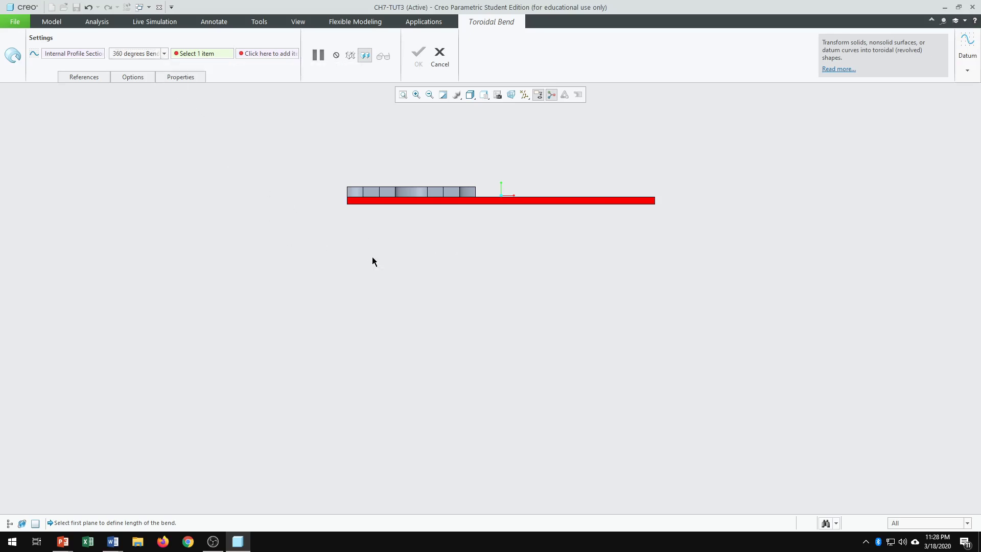
mouse_move(374, 263)
middle_mouse_down()
mouse_move(384, 265)
mouse_move(367, 262)
middle_mouse_up()
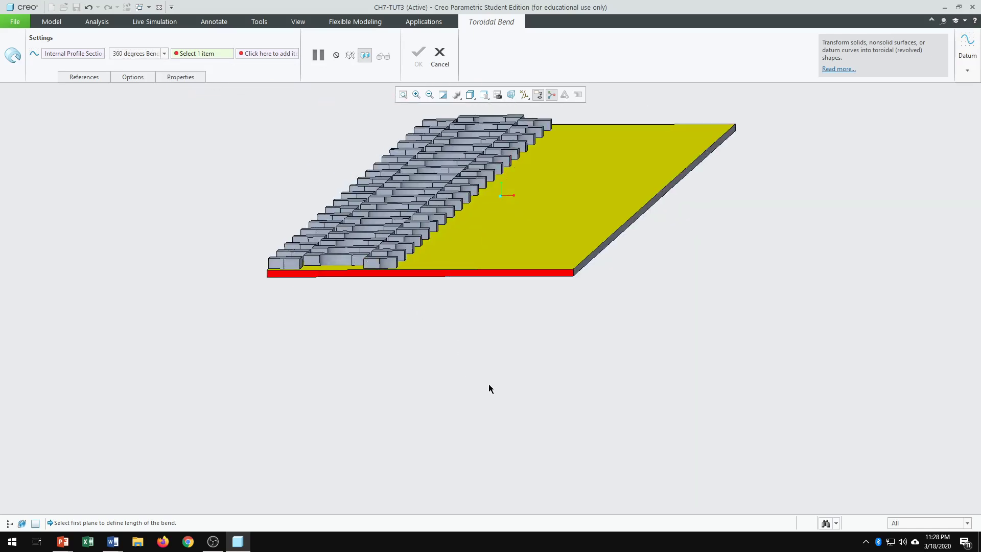
scroll(480, 372, "up", 2)
scroll(479, 332, "down", 4)
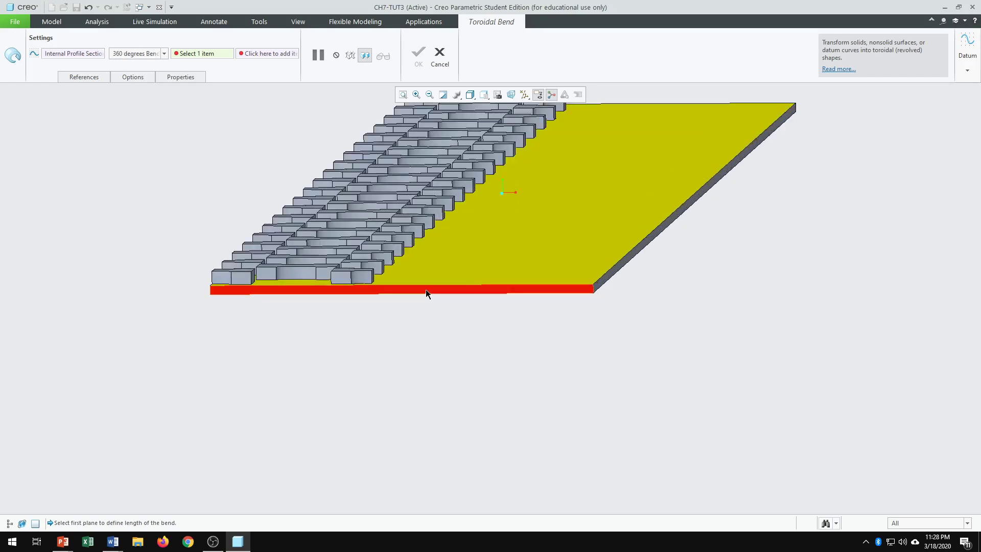
left_click(427, 291)
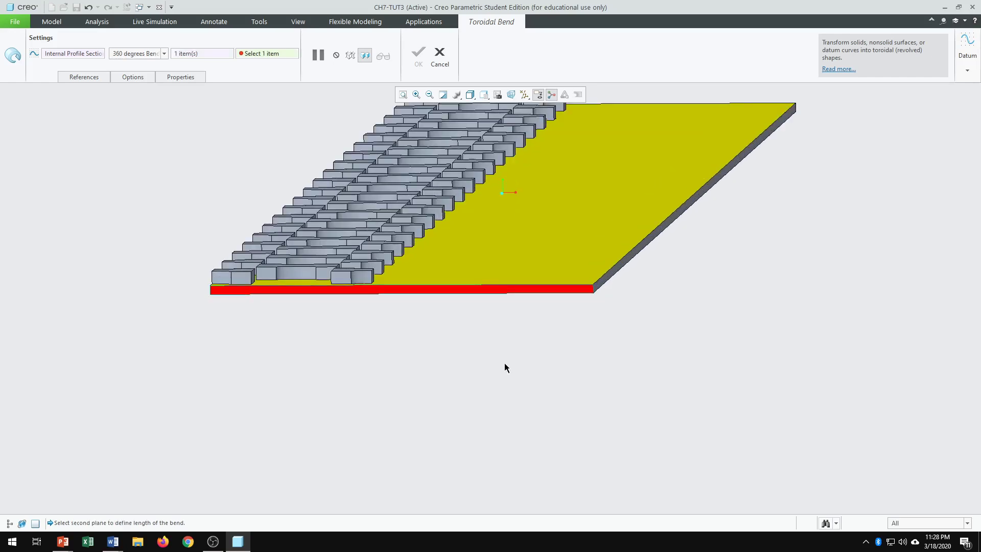
Choose the plate's opposite end face as the second plane defining the bend length and complete the Toroidal Bend.
scroll(517, 359, "up", 4)
middle_click_drag(554, 320, 416, 339)
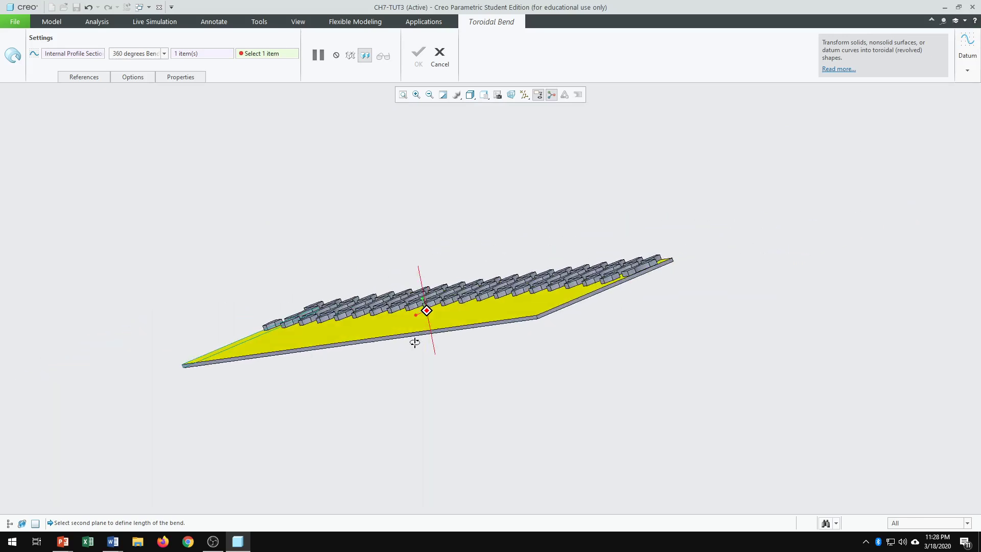
scroll(569, 307, "down", 3)
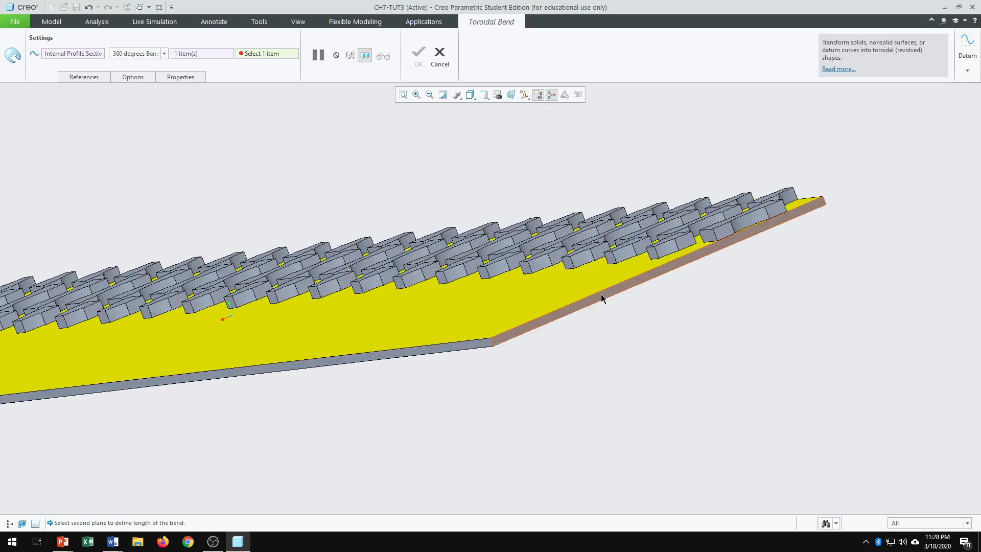
left_click(602, 295)
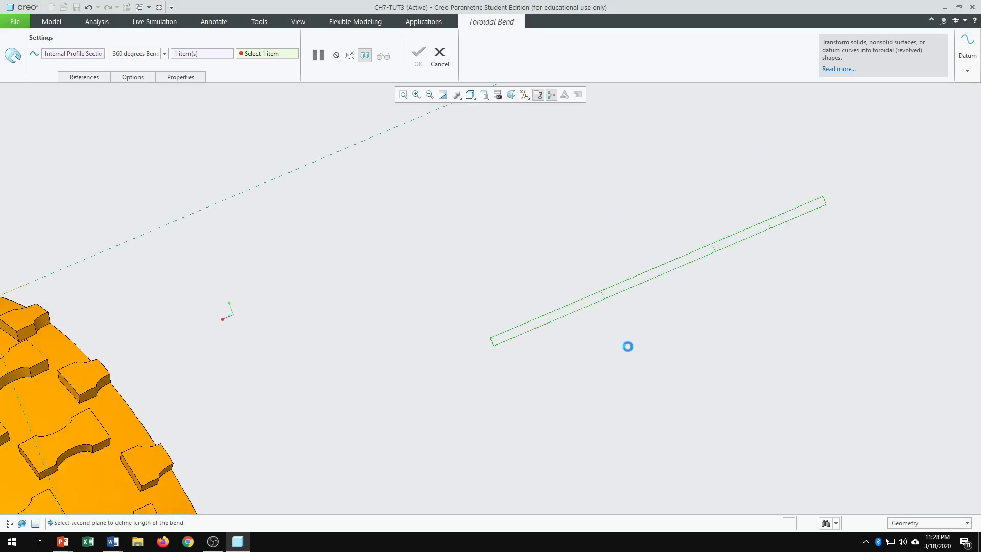
scroll(581, 323, "up", 3)
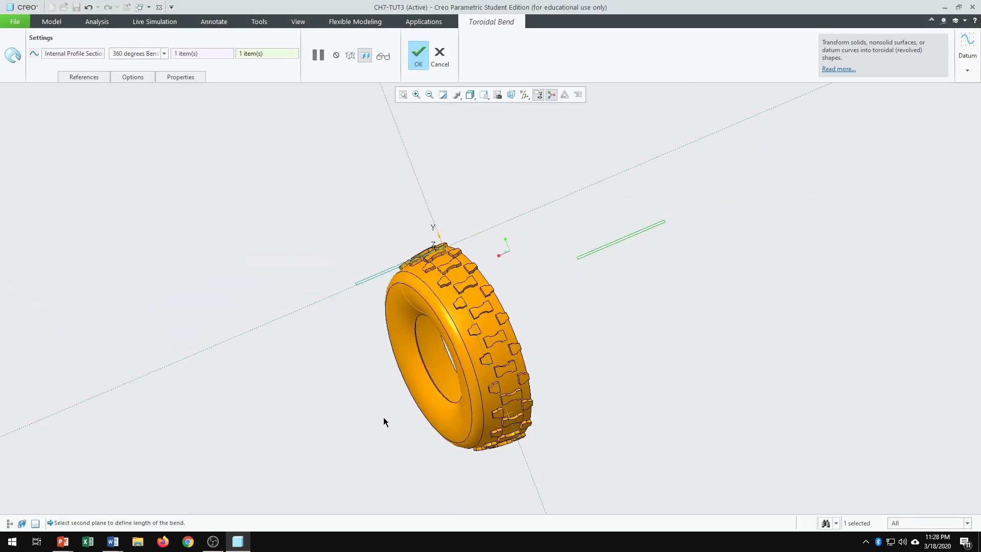
mouse_move(384, 422)
middle_mouse_down()
mouse_move(436, 396)
mouse_move(366, 414)
middle_mouse_up()
left_click(418, 57)
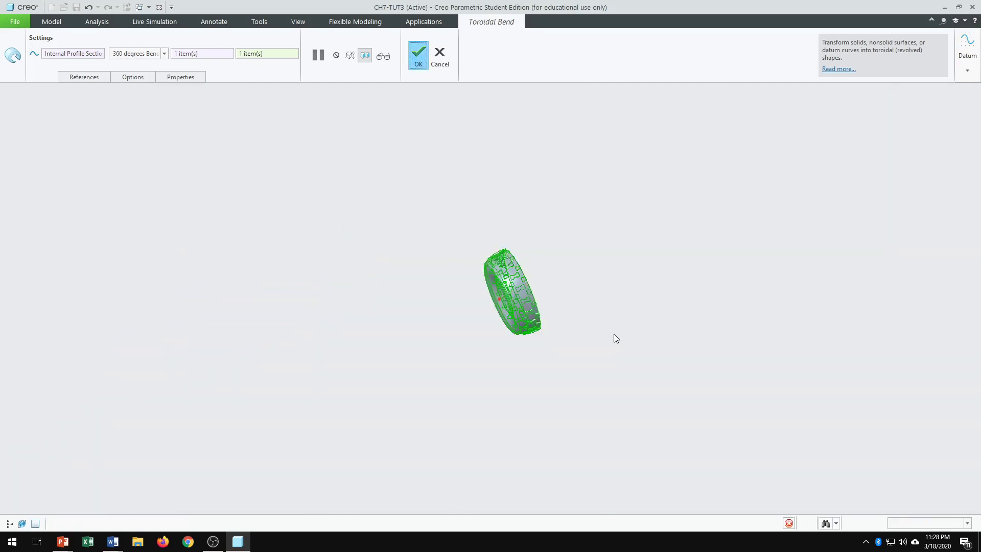
mouse_move(447, 366)
middle_mouse_down()
mouse_move(541, 329)
mouse_move(622, 358)
mouse_move(598, 370)
mouse_move(626, 373)
middle_mouse_up()
scroll(482, 289, "down", 6)
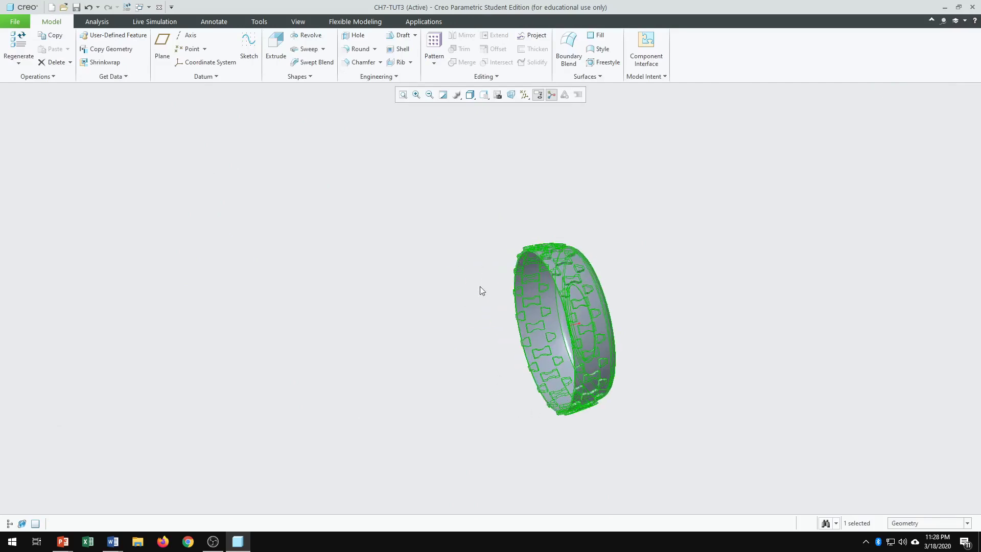
left_click(800, 338)
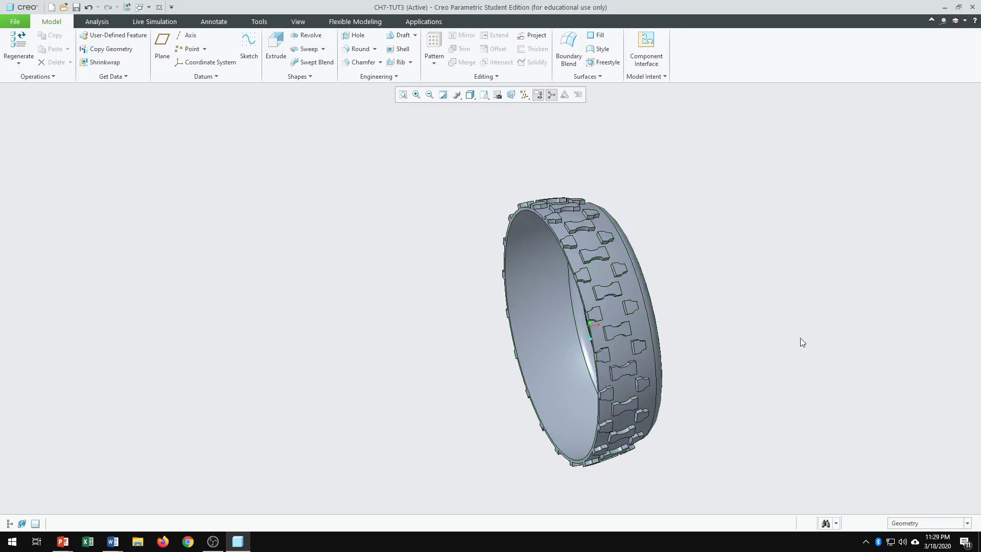
Turn on the display of the datum planes around the bent half tire.
left_click(524, 95)
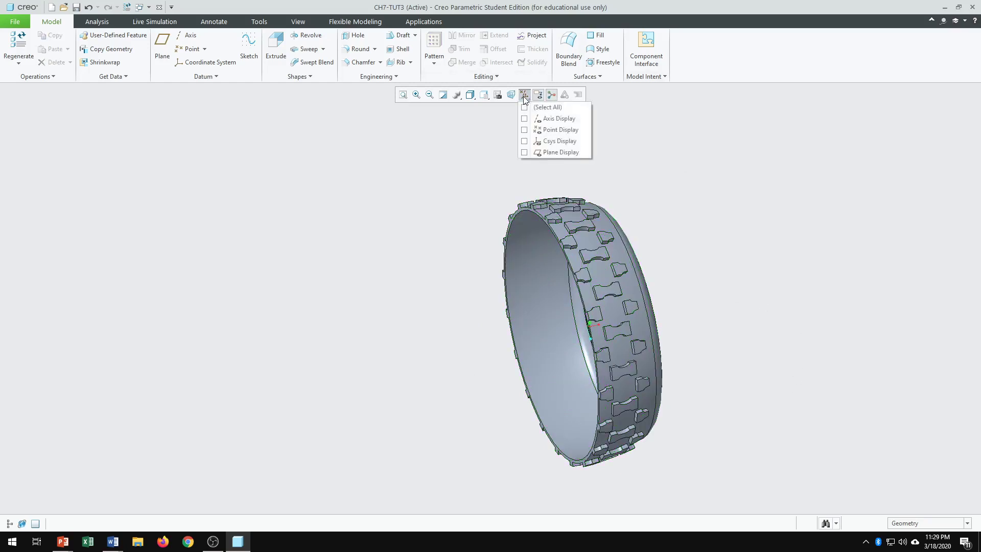
left_click(552, 152)
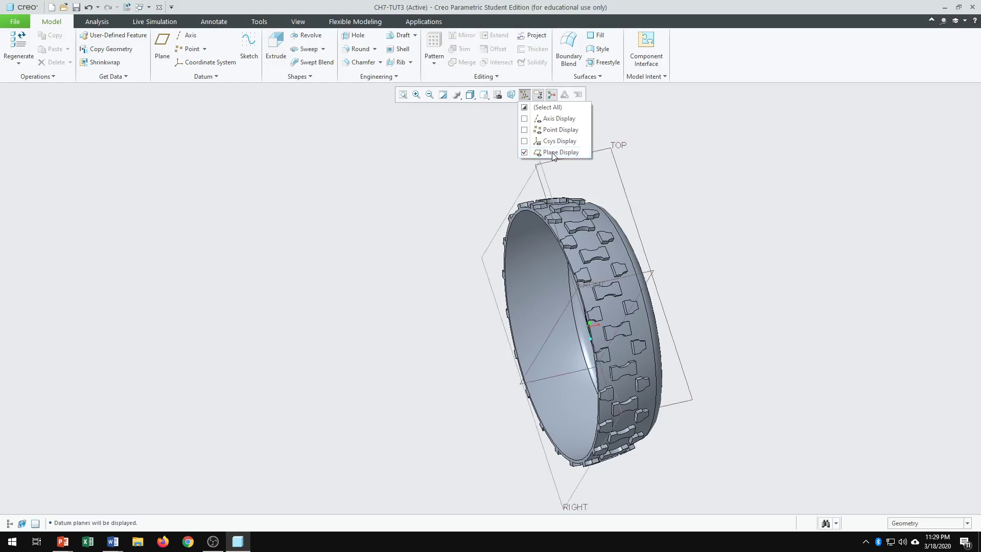
left_click(774, 250)
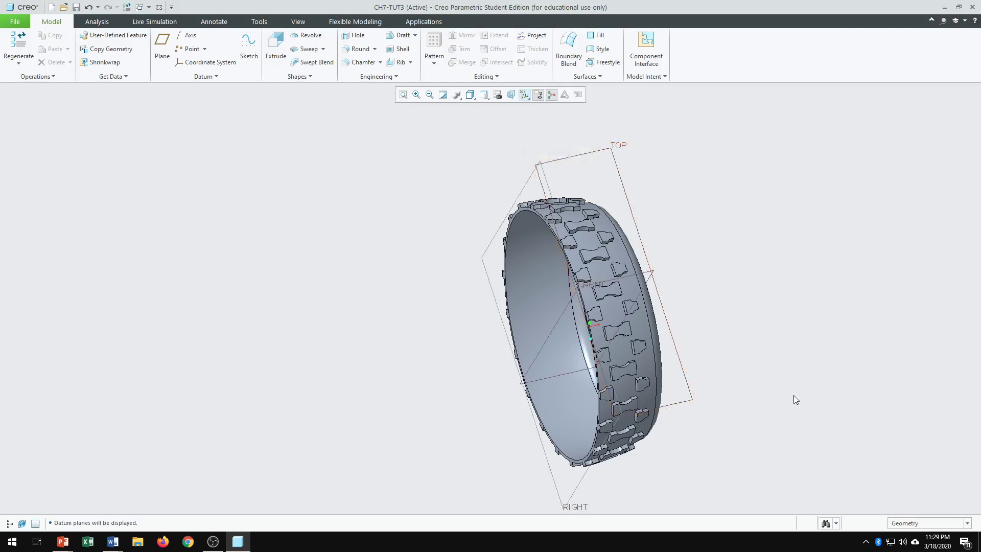
Examine how the RIGHT, TOP and FRONT datum planes lie relative to the half tire's open side.
middle_click_drag(793, 396, 797, 366)
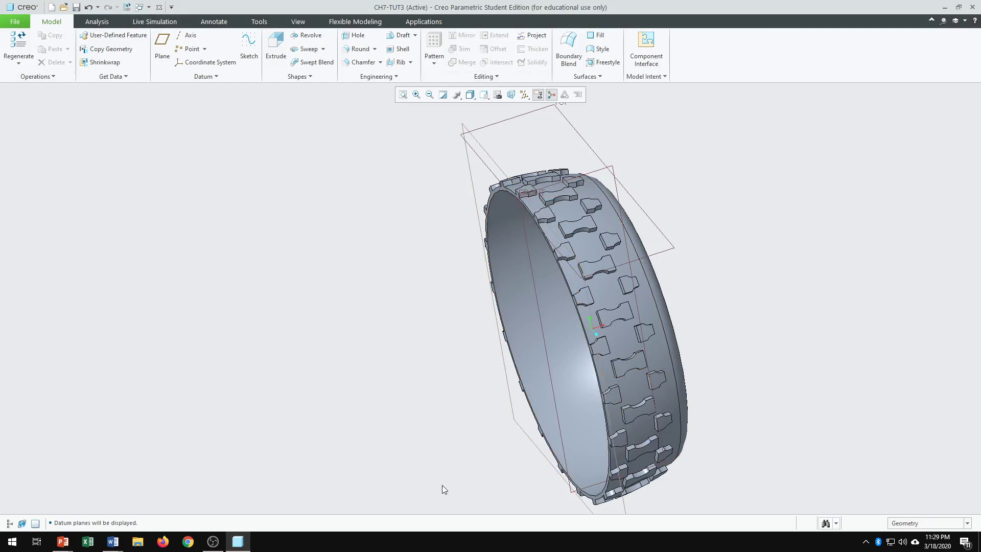
scroll(520, 401, "up", 3)
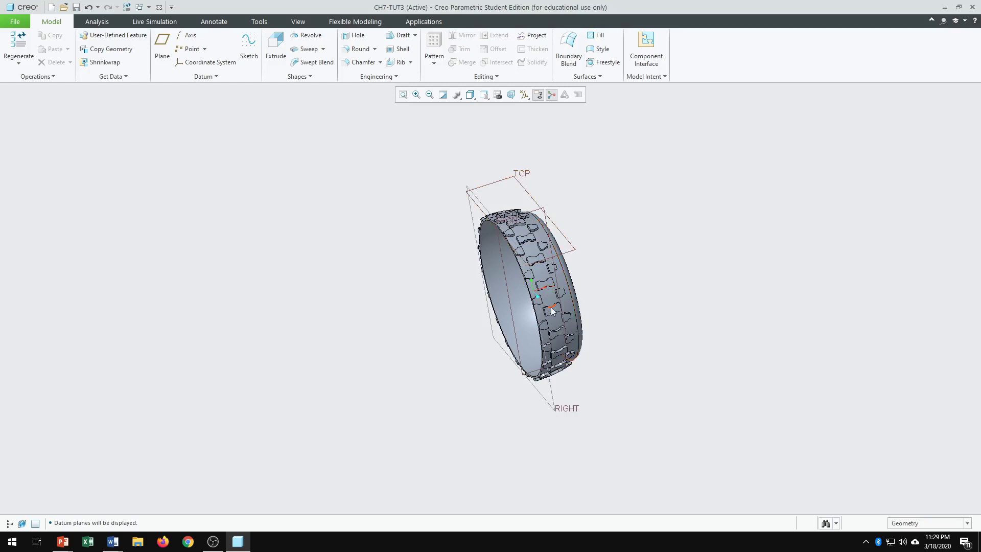
scroll(488, 251, "down", 3)
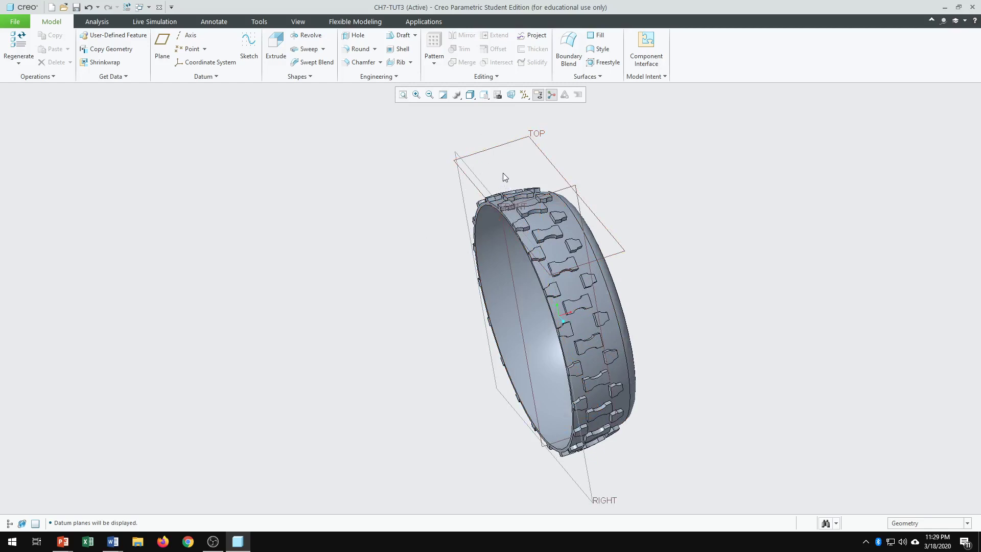
left_click(609, 505)
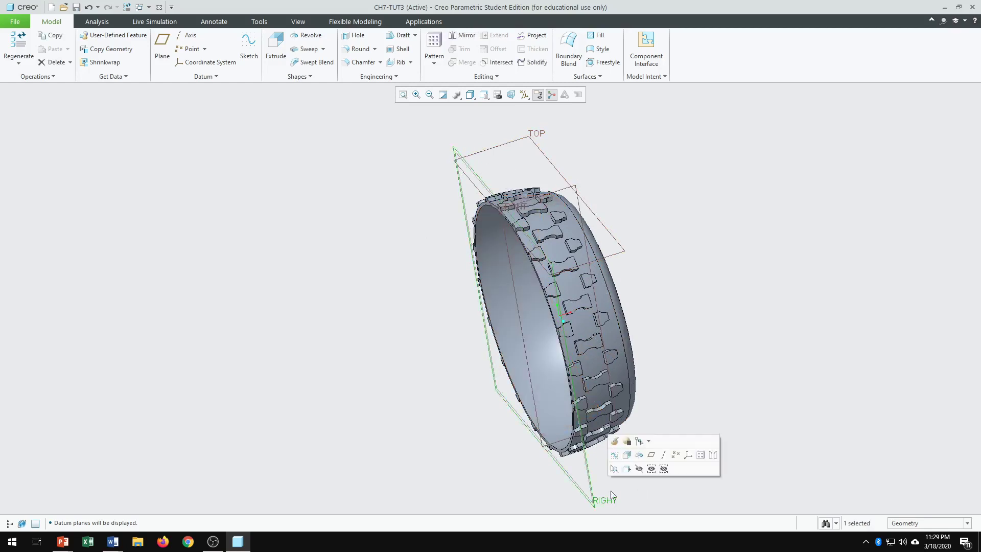
left_click(543, 133)
middle_click_drag(466, 453, 537, 458)
scroll(466, 390, "up", 3)
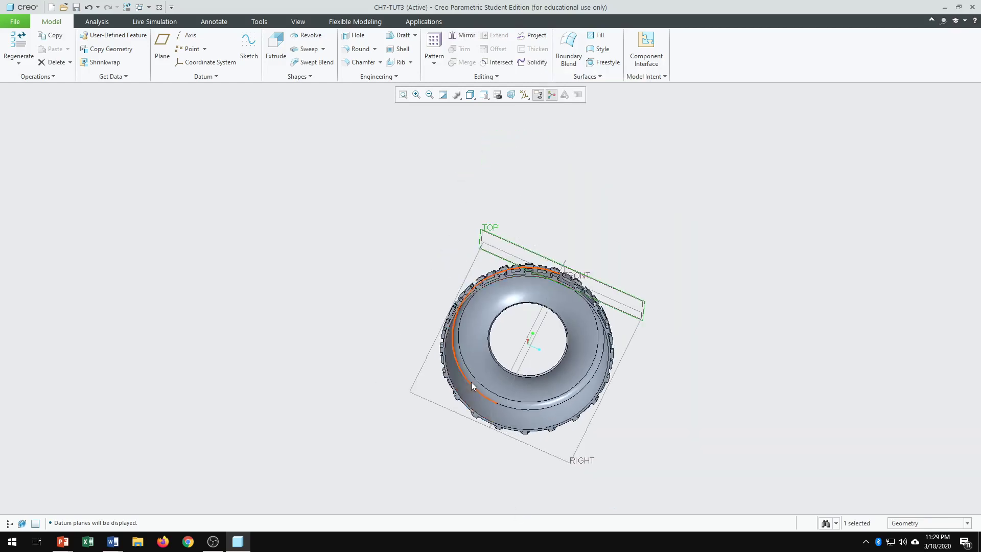
middle_click_drag(660, 412, 607, 419)
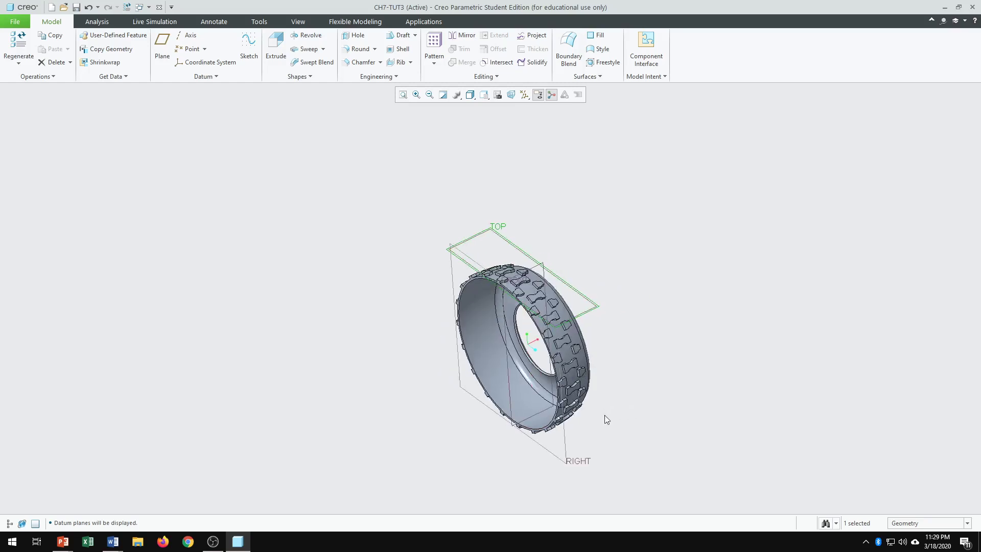
left_click(534, 267)
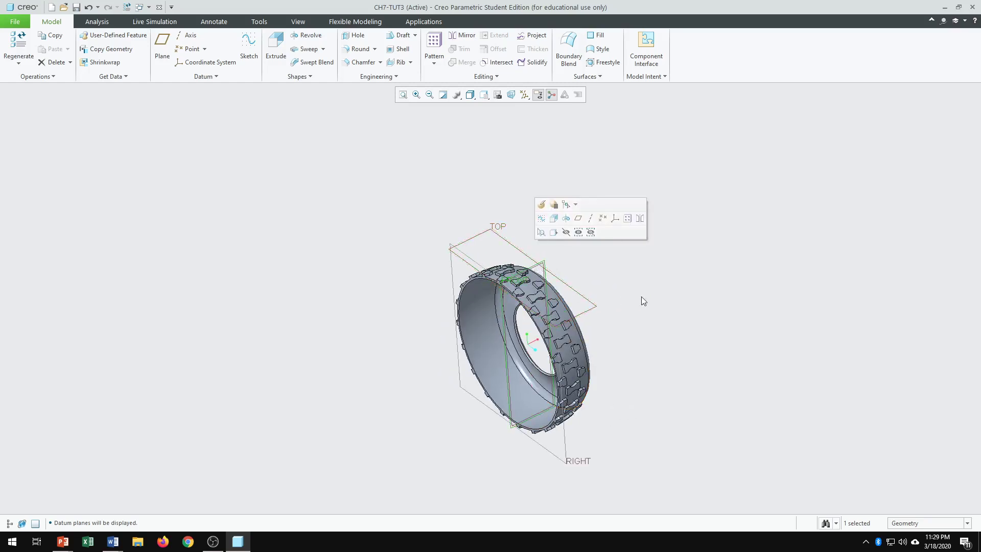
left_click(642, 407)
scroll(645, 407, "up", 1)
scroll(550, 421, "down", 1)
scroll(548, 421, "down", 1)
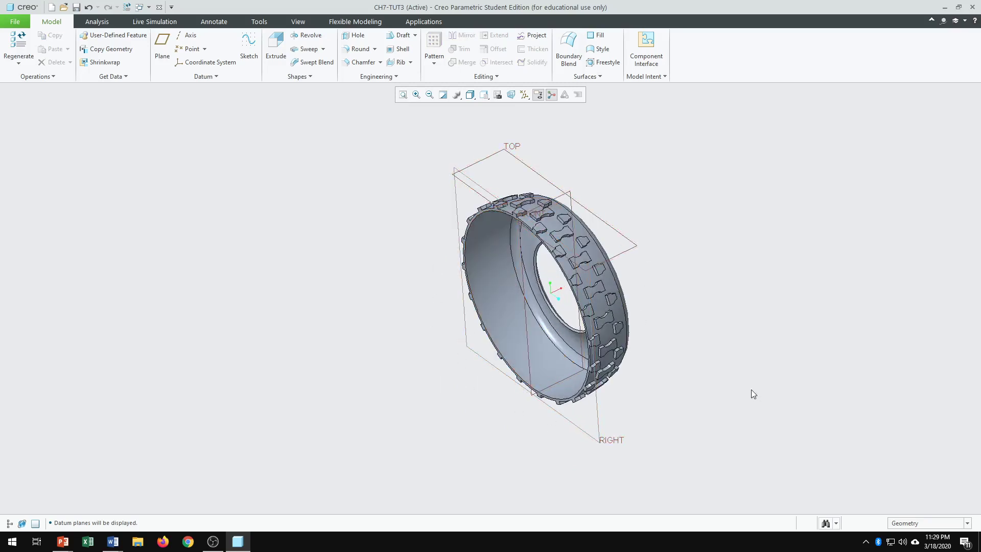
scroll(641, 240, "up", 1)
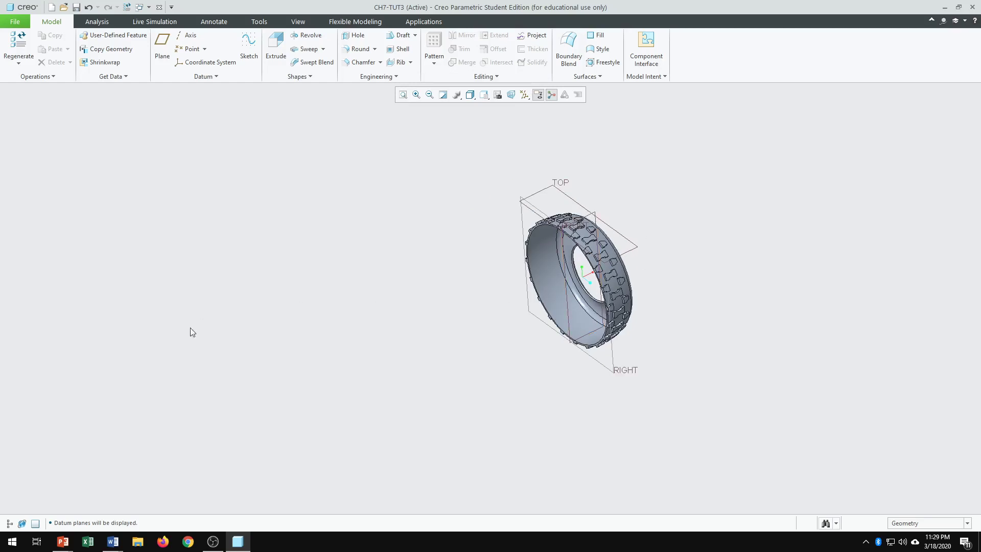
Show the model tree and mirror the whole CH7-TUT3.PRT part about the RIGHT datum plane.
left_click(9, 524)
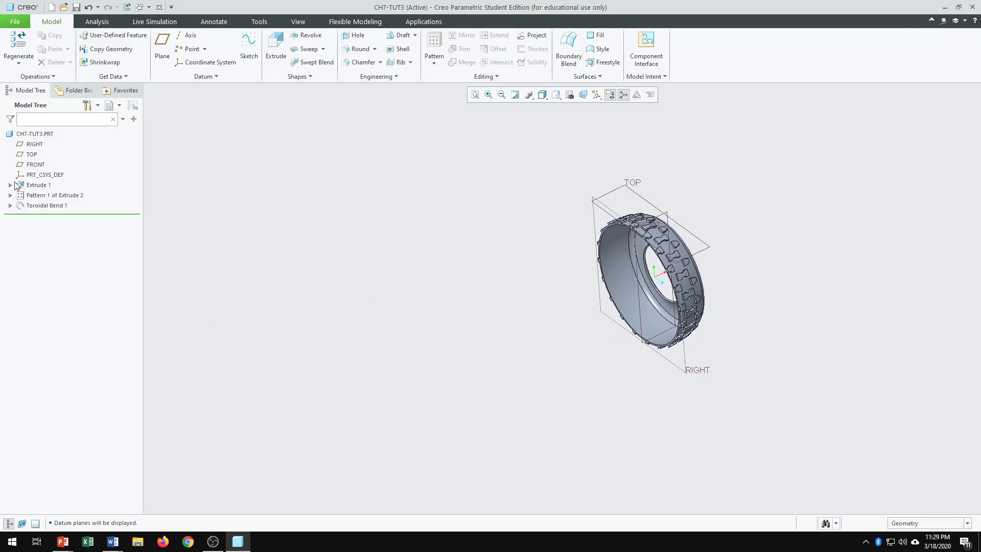
left_click(43, 135)
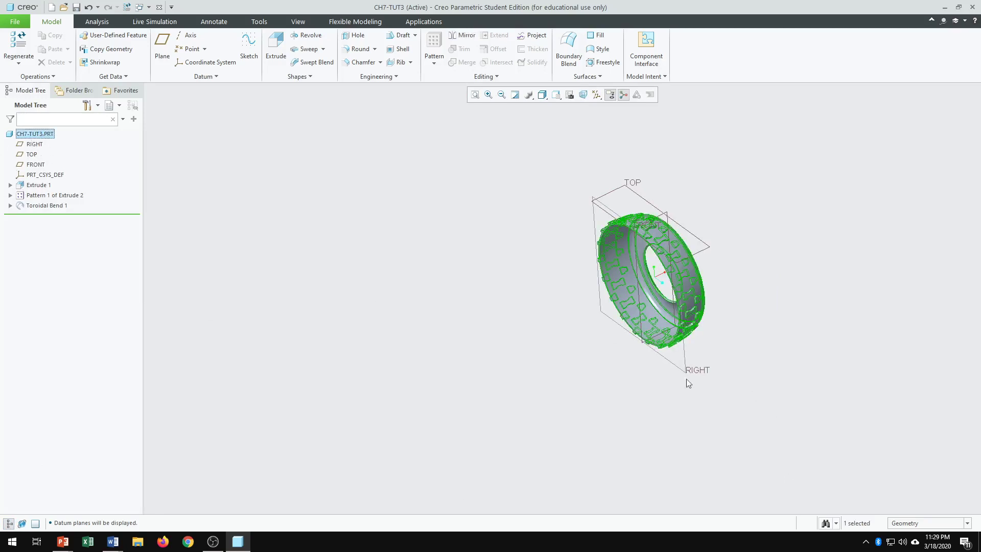
scroll(686, 379, "down", 2)
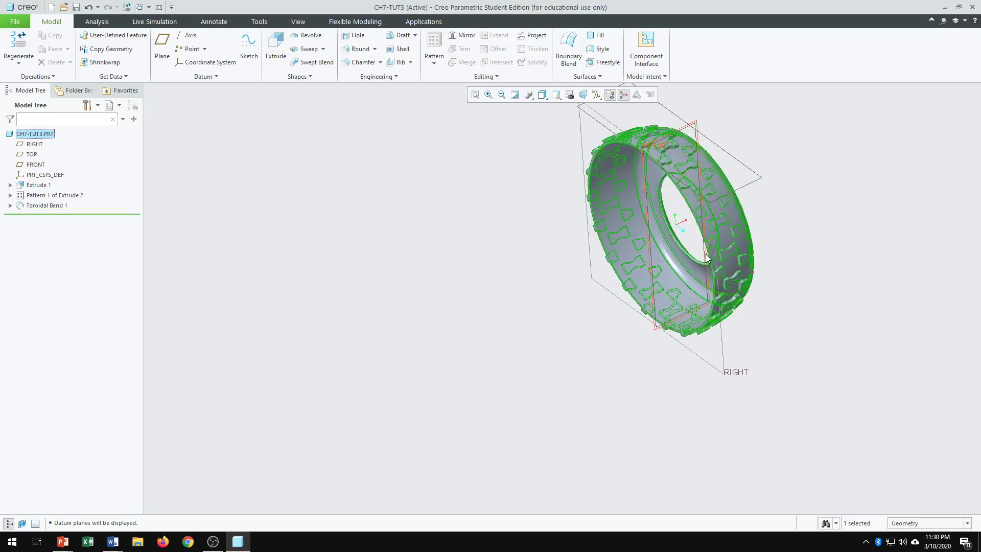
scroll(635, 407, "up", 2)
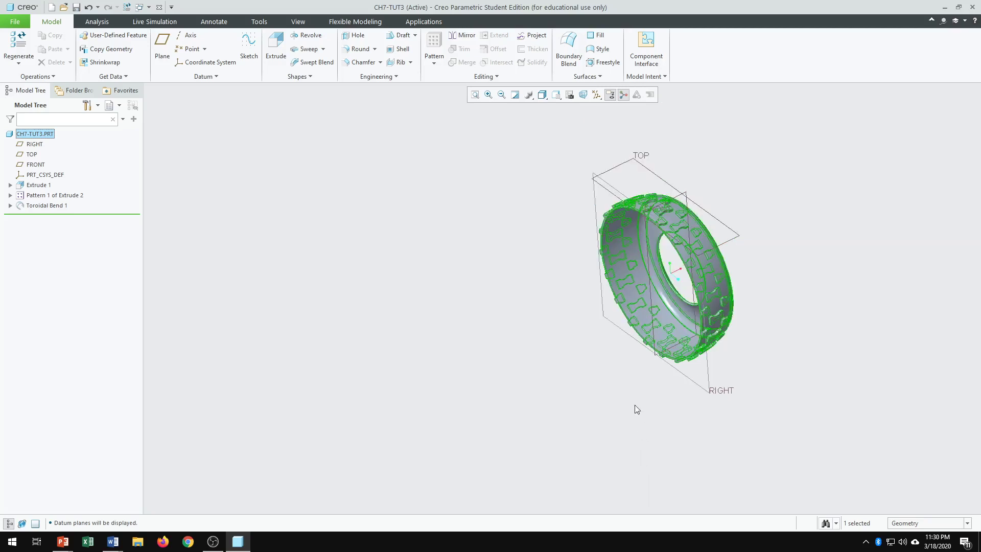
left_click(466, 36)
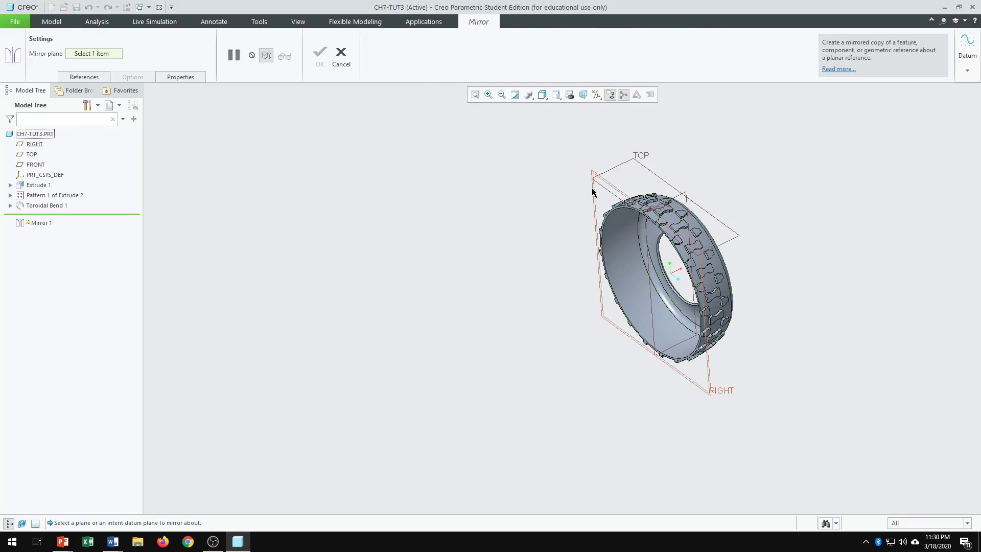
left_click(712, 390)
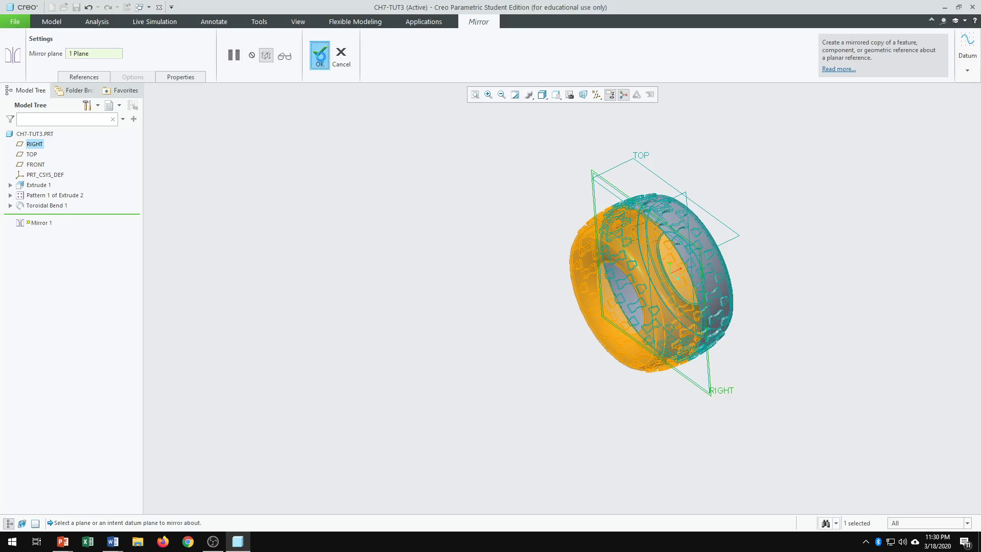
left_click(320, 55)
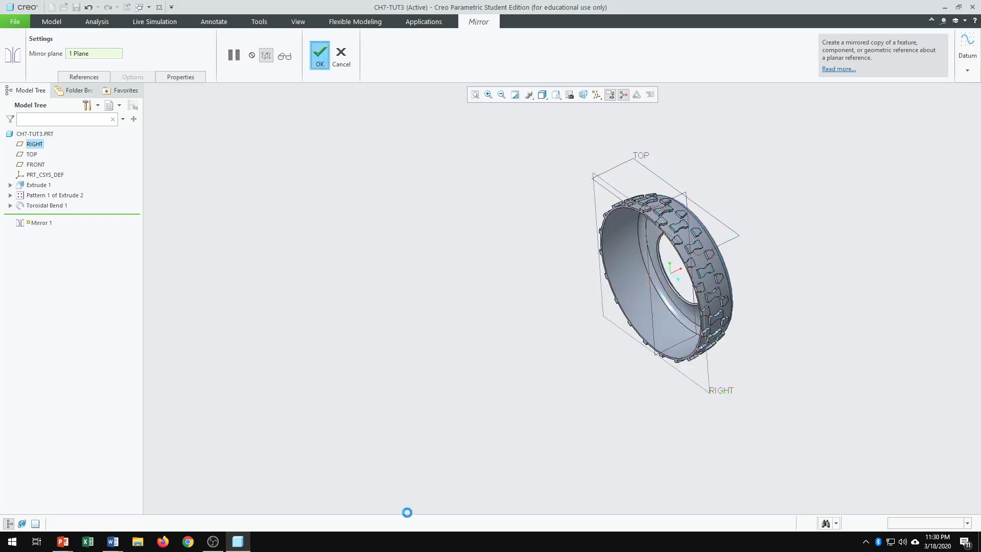
Hide the datum planes and clear the selection of the mirrored geometry.
scroll(718, 255, "down", 3)
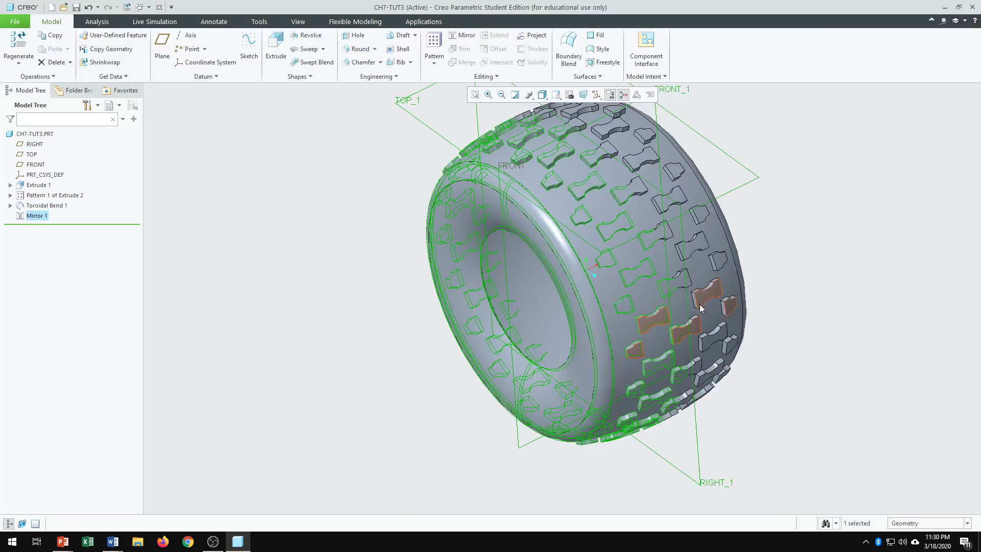
left_click(597, 94)
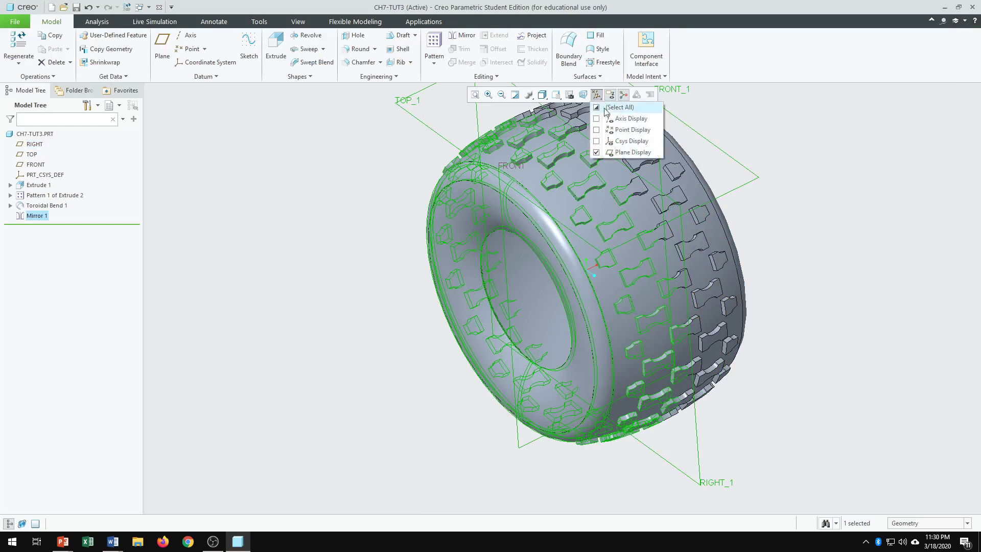
left_click(613, 152)
scroll(674, 337, "up", 2)
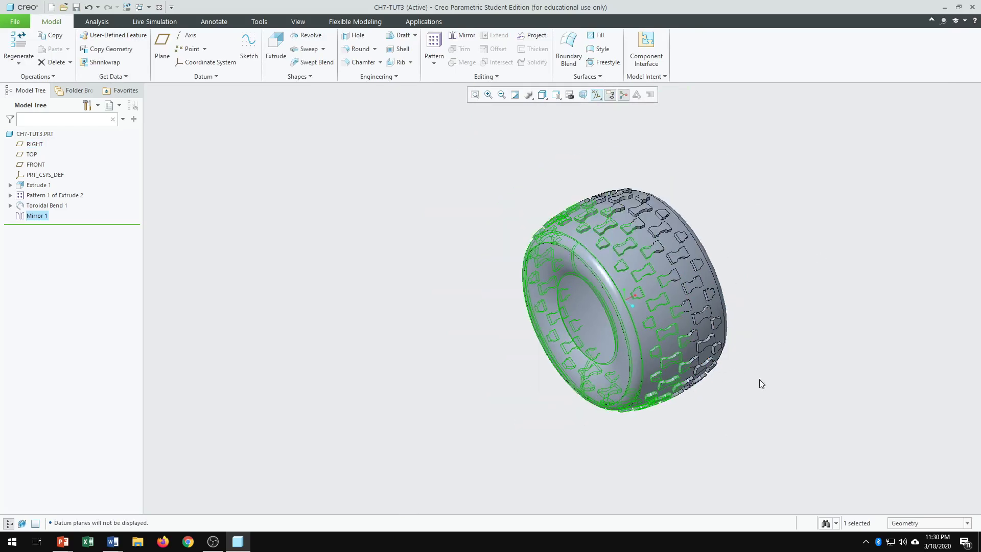
left_click(764, 395)
Inspect the tread blocks and sidewalls of the completed tire from several angles.
scroll(757, 363, "down", 1)
middle_click_drag(739, 412, 671, 392)
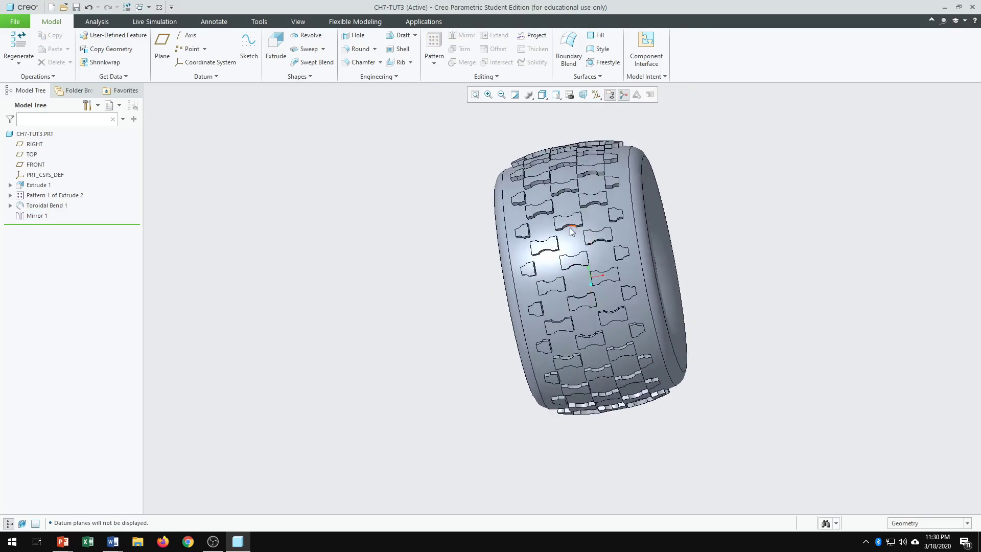
scroll(572, 232, "down", 2)
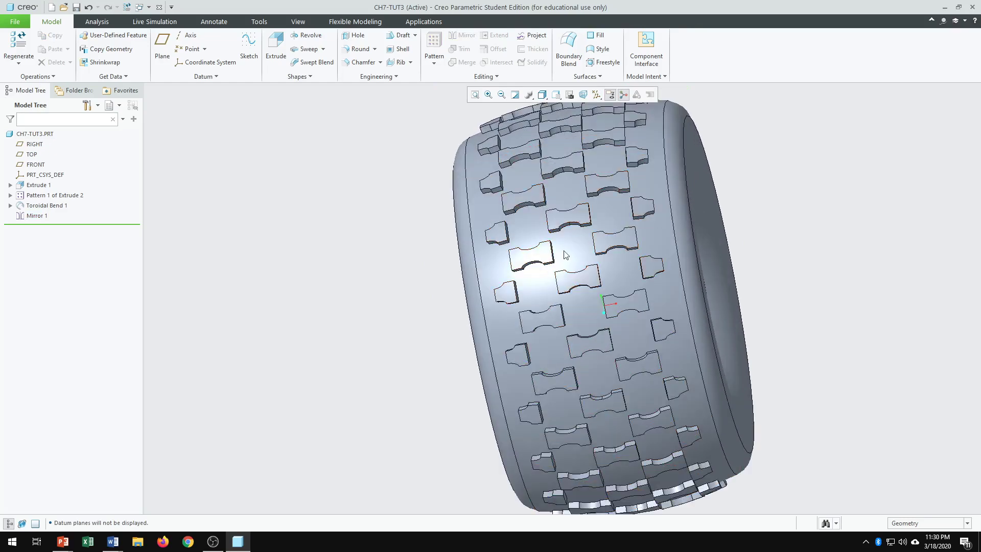
scroll(610, 352, "down", 2)
scroll(611, 356, "up", 5)
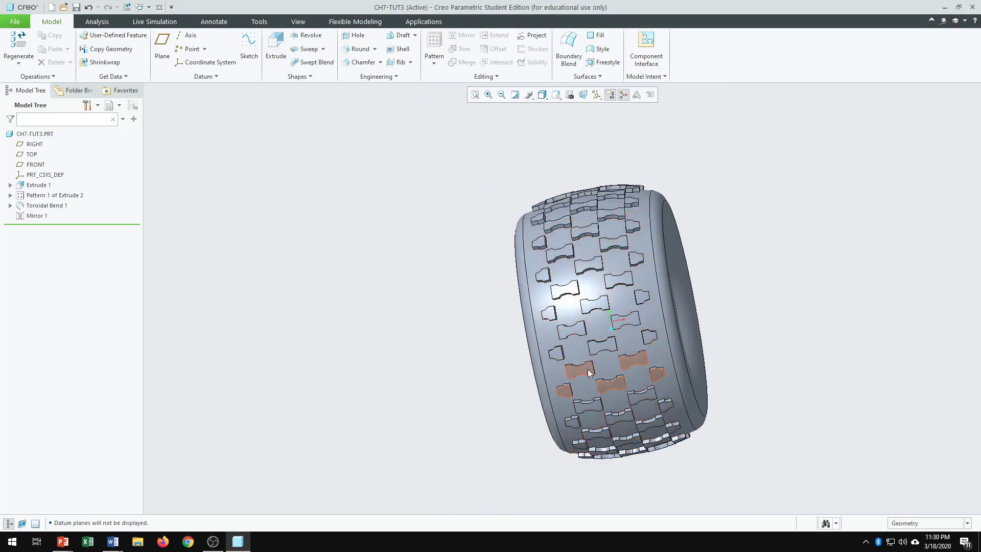
scroll(587, 391, "down", 3)
middle_click_drag(588, 389, 662, 286)
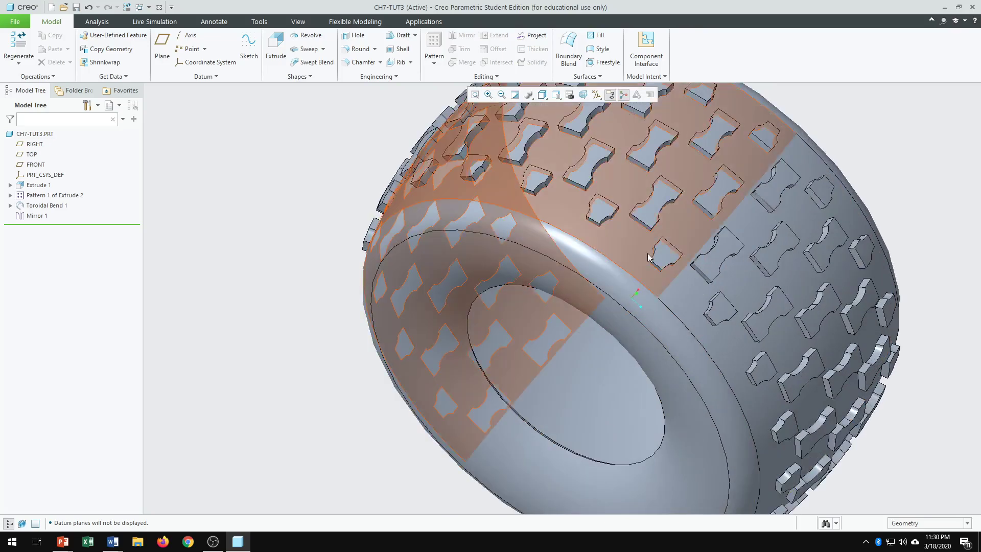
scroll(642, 231, "up", 3)
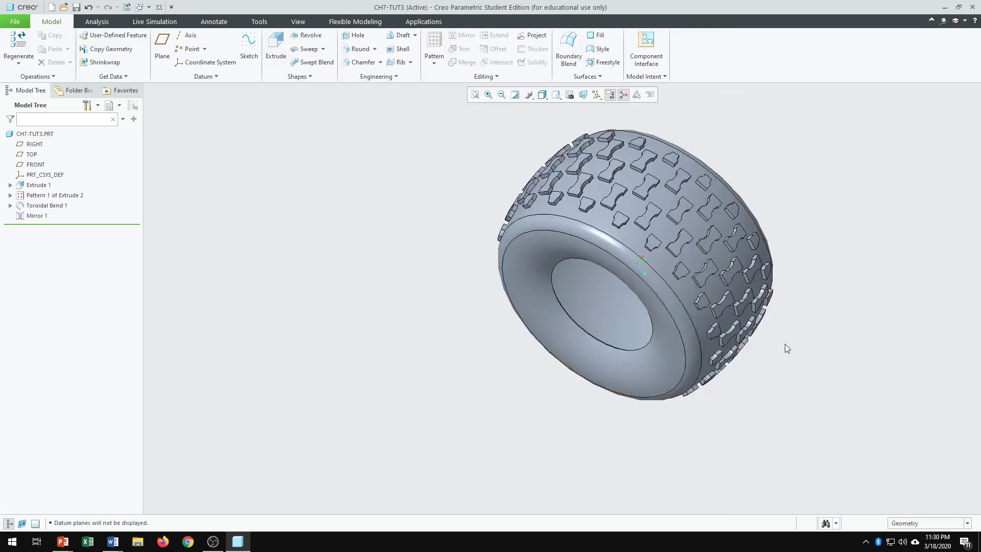
scroll(794, 276, "down", 3)
scroll(741, 317, "up", 3)
scroll(700, 349, "down", 3)
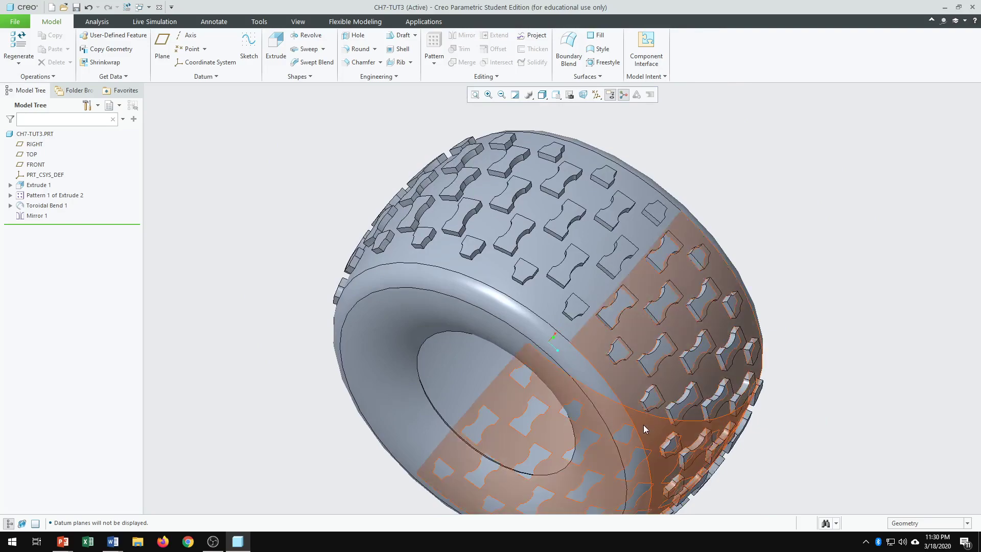
Apply the red appearance to all the concave sidewall surfaces on both sides of the tire.
middle_click_drag(626, 404, 878, 274)
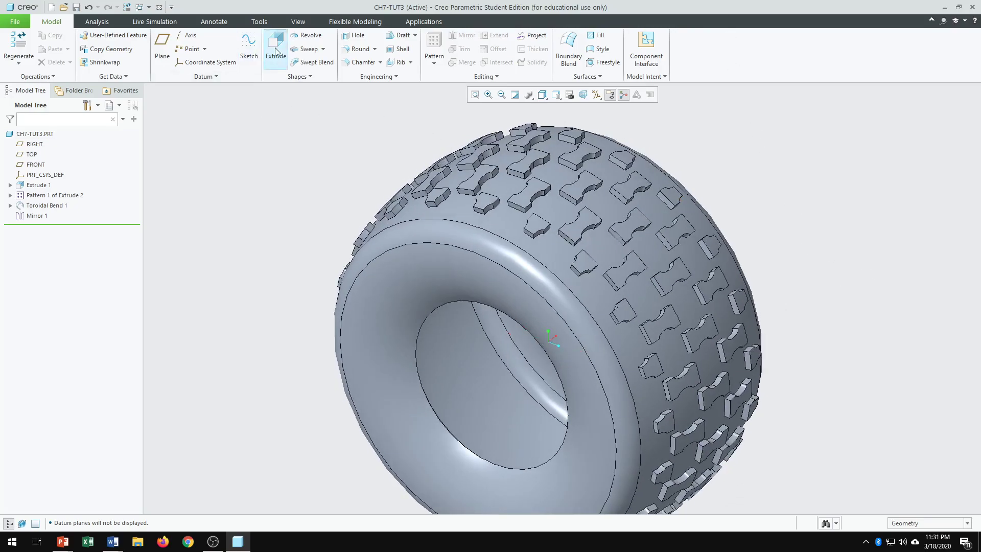
left_click(295, 23)
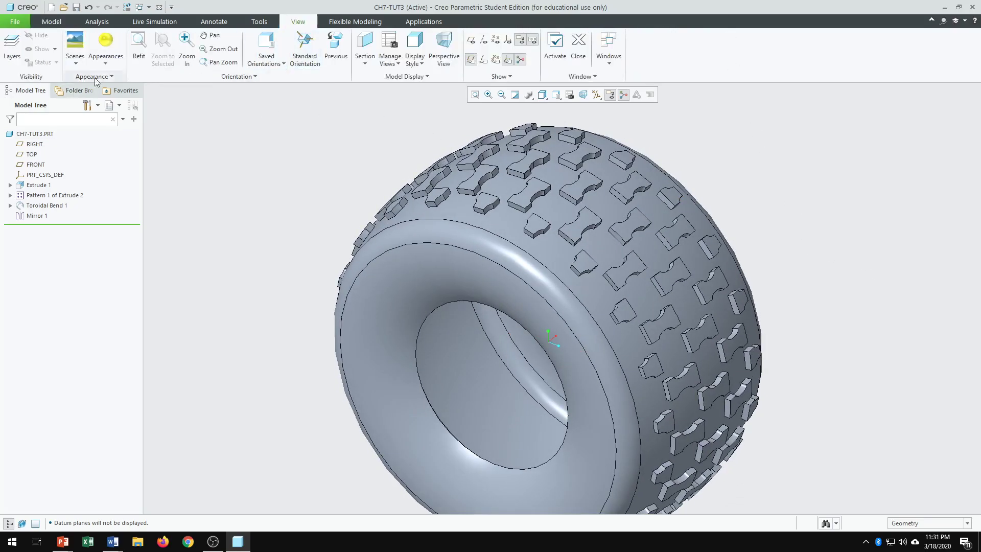
left_click(106, 48)
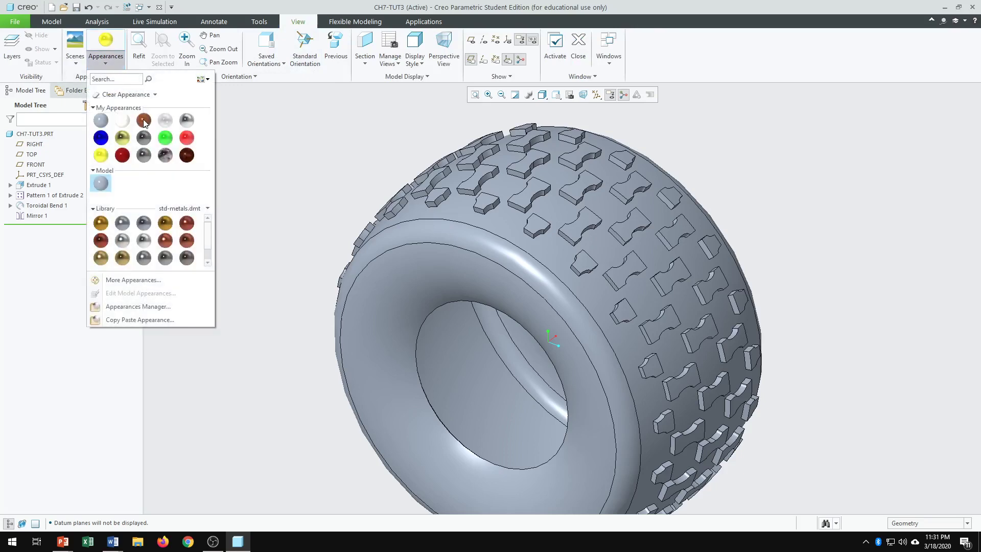
left_click(187, 138)
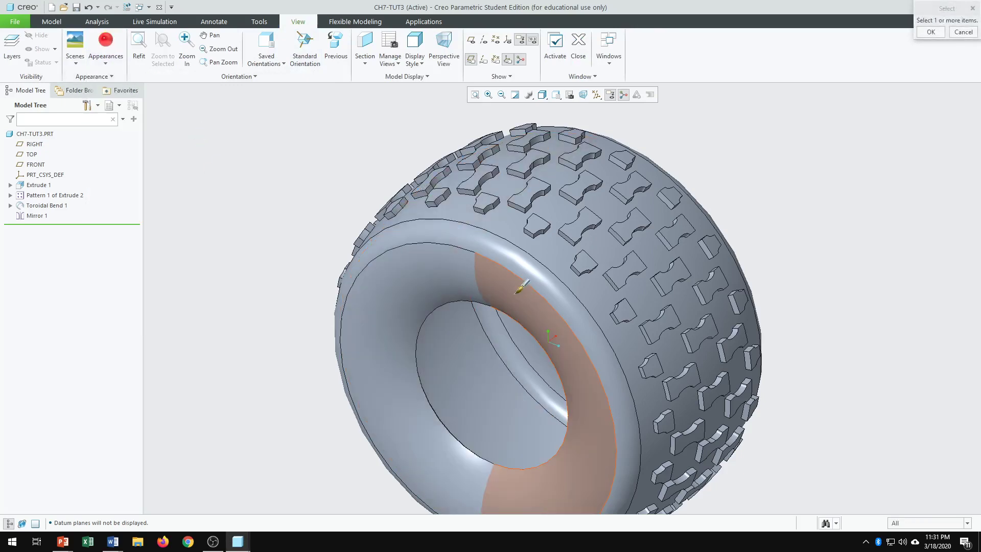
left_click(520, 289)
left_click(460, 281, "ctrl")
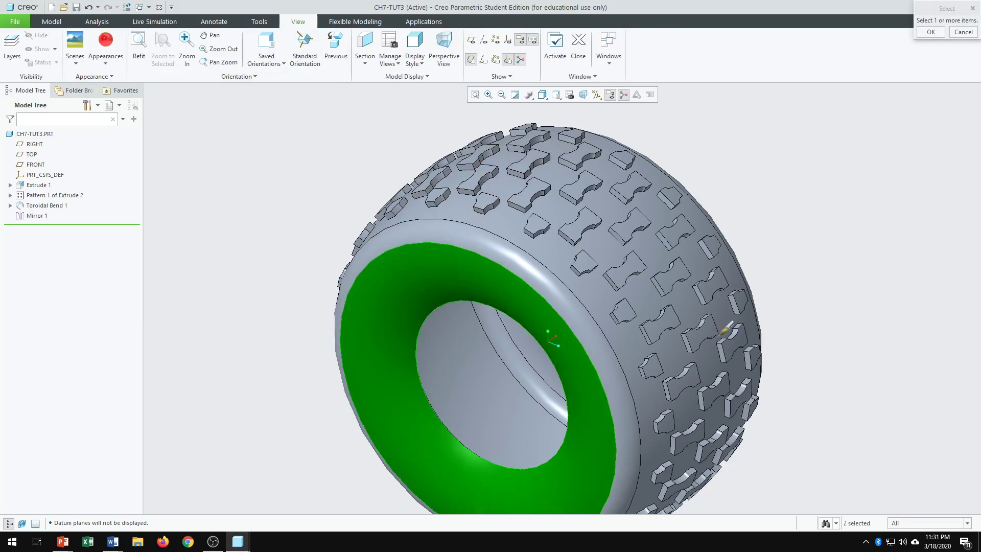
mouse_move(682, 383)
middle_mouse_down()
mouse_move(678, 351)
mouse_move(627, 365)
mouse_move(636, 361)
middle_mouse_up()
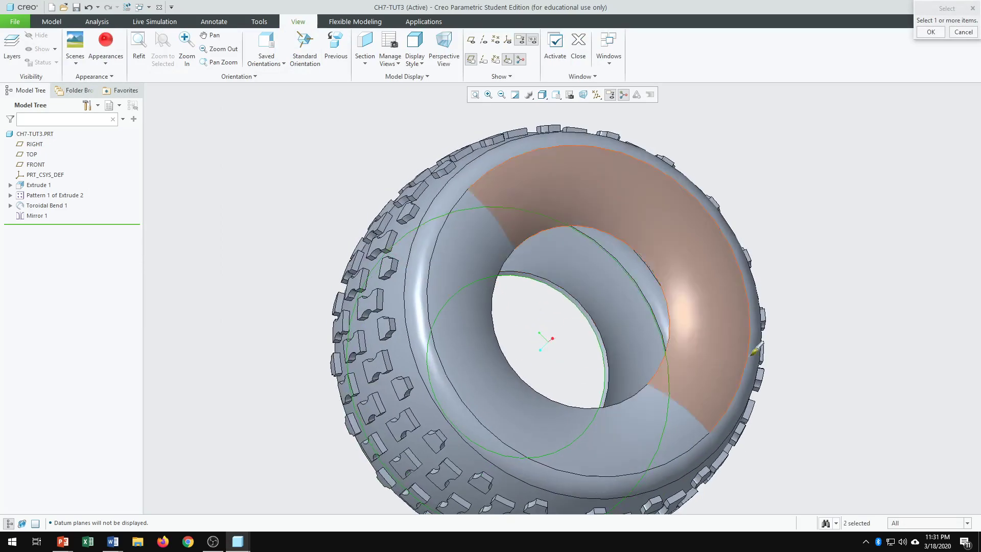
left_click(708, 289, "ctrl")
left_click(931, 32)
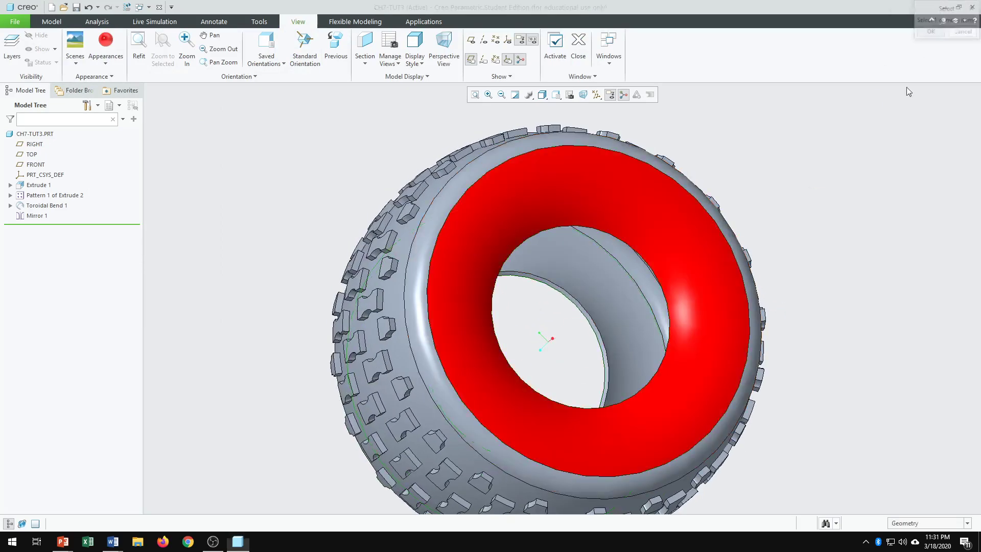
Apply the green appearance to the rounded shoulder surfaces between the sidewalls and the tread on both sides of the tire.
middle_click_drag(706, 307, 830, 364)
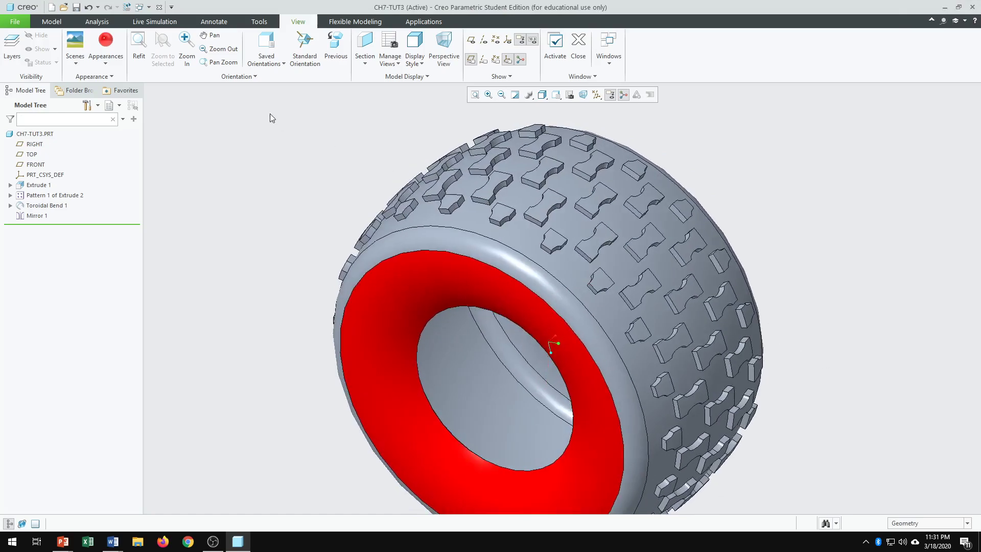
left_click(106, 64)
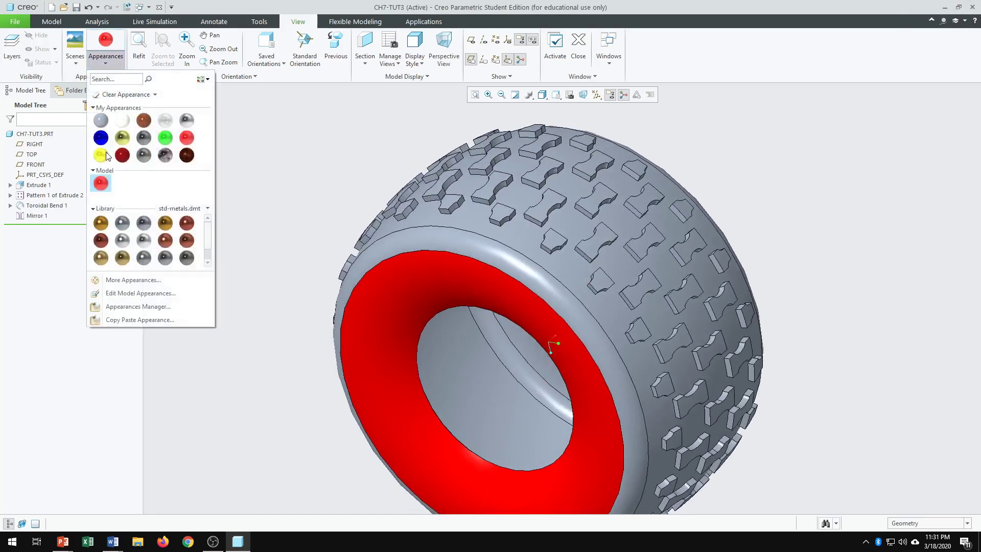
left_click(165, 138)
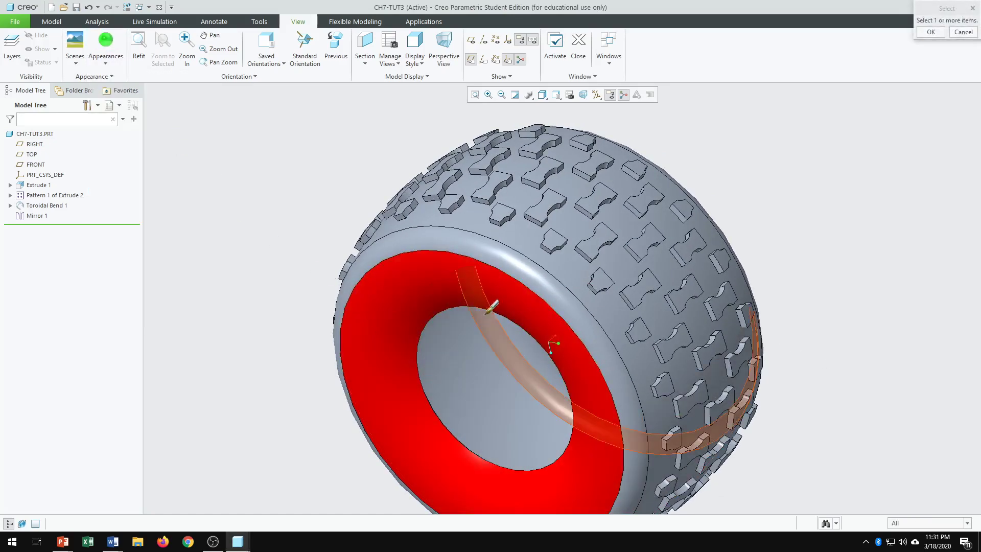
left_click(514, 266)
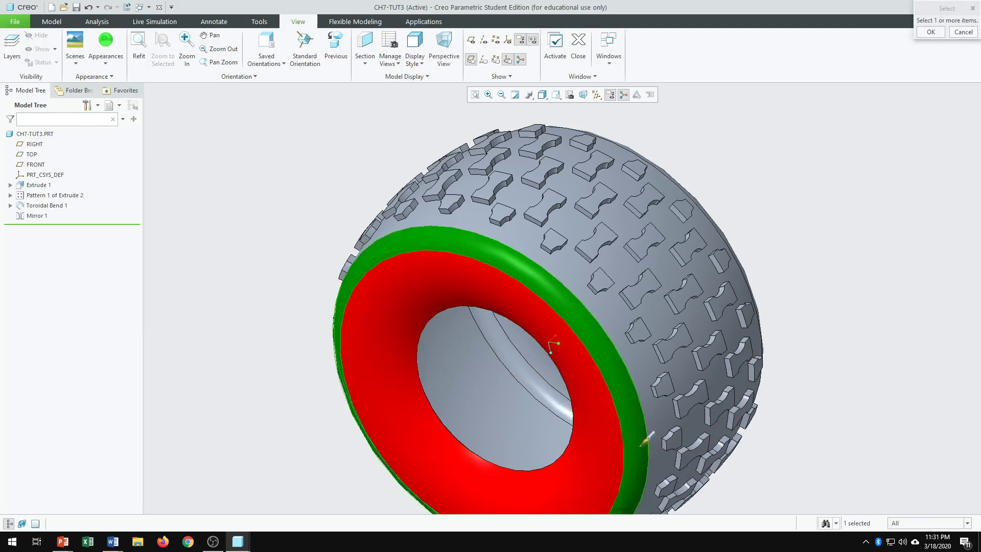
middle_click_drag(849, 422, 781, 471)
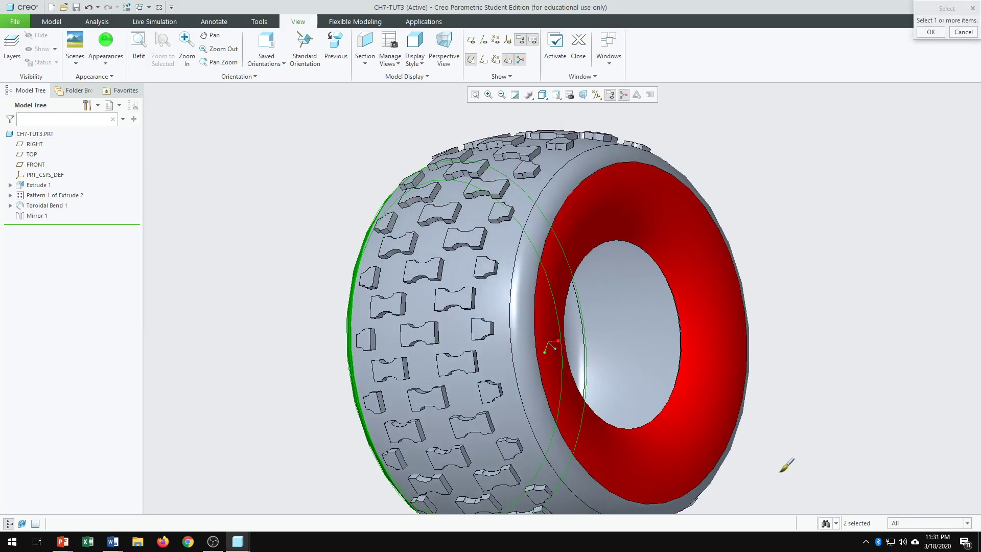
left_click(585, 163, "ctrl")
scroll(718, 215, "up", 3)
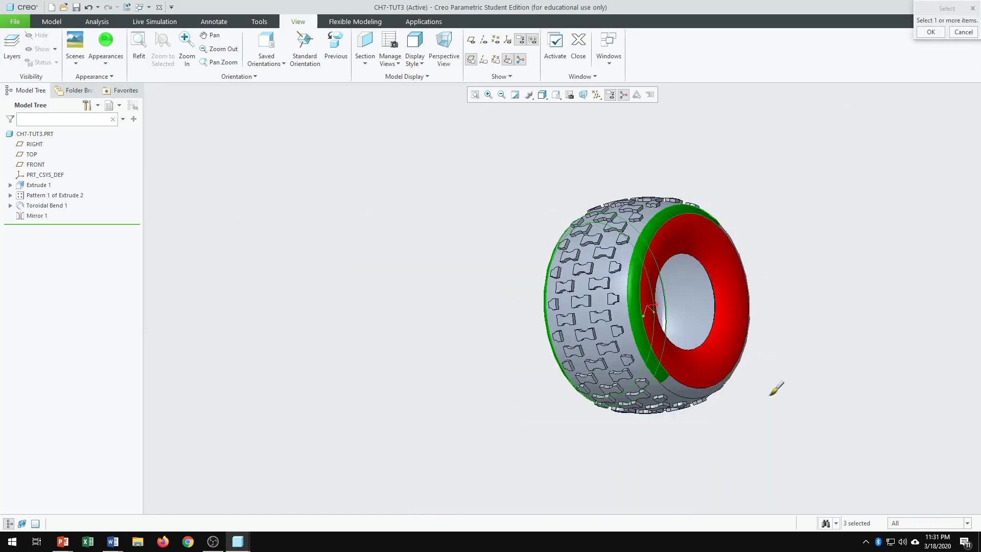
middle_click_drag(771, 395, 762, 354)
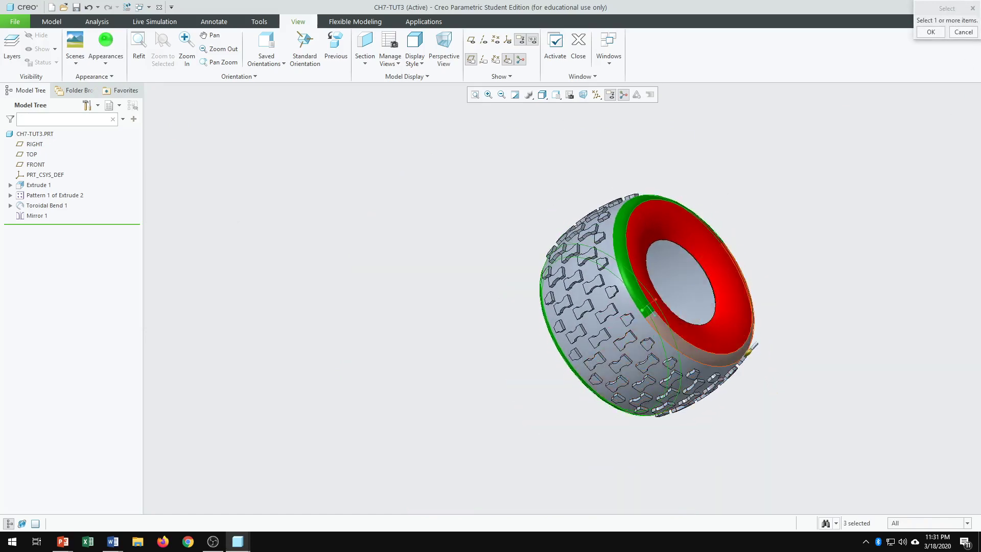
left_click(752, 347, "ctrl")
left_click(931, 32)
middle_click_drag(811, 300, 617, 288)
scroll(617, 288, "up", 3)
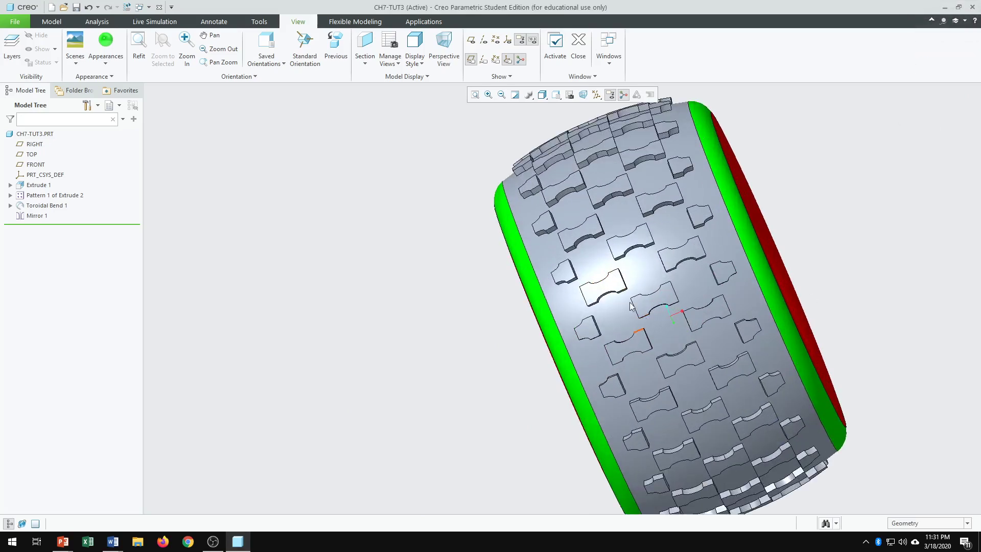